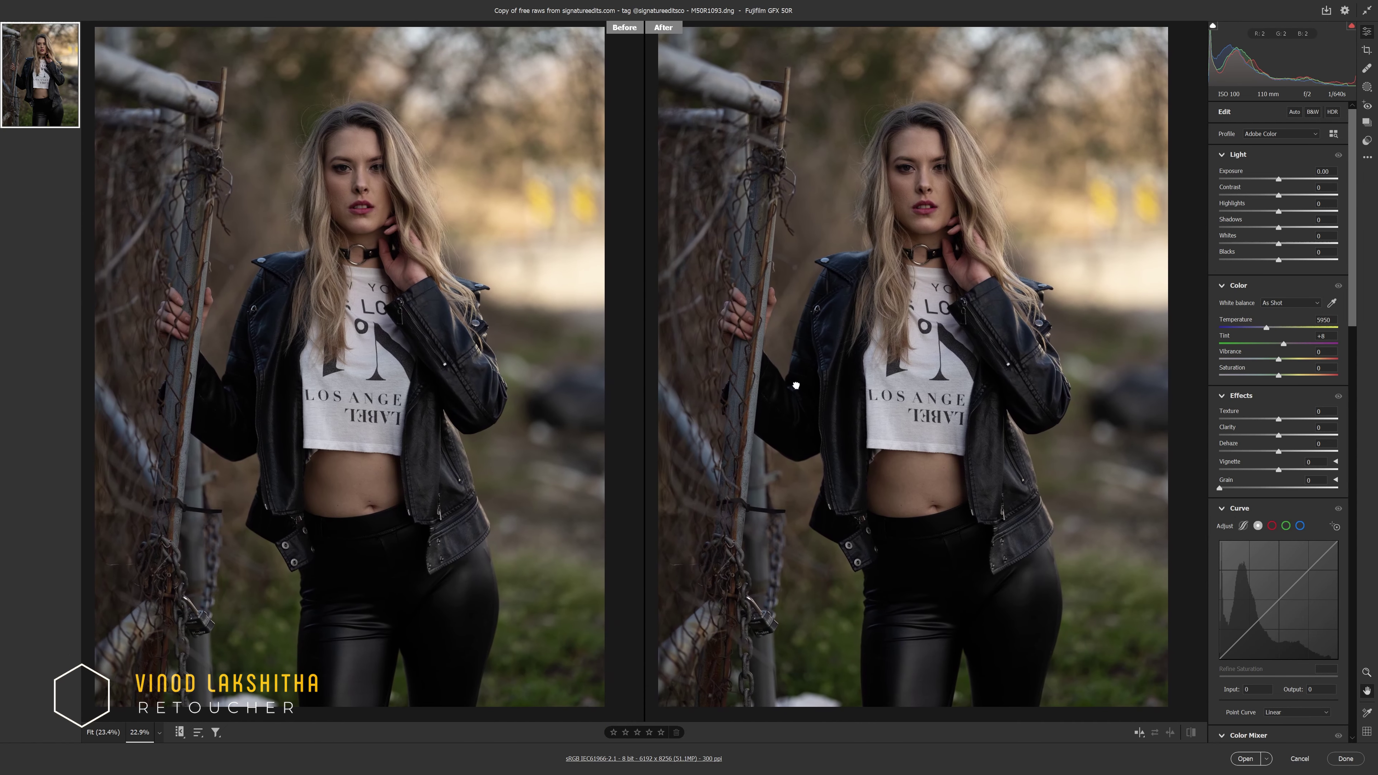
Fit both previews to the view at 20.9 percent zoom
scroll(796, 386, down, 2)
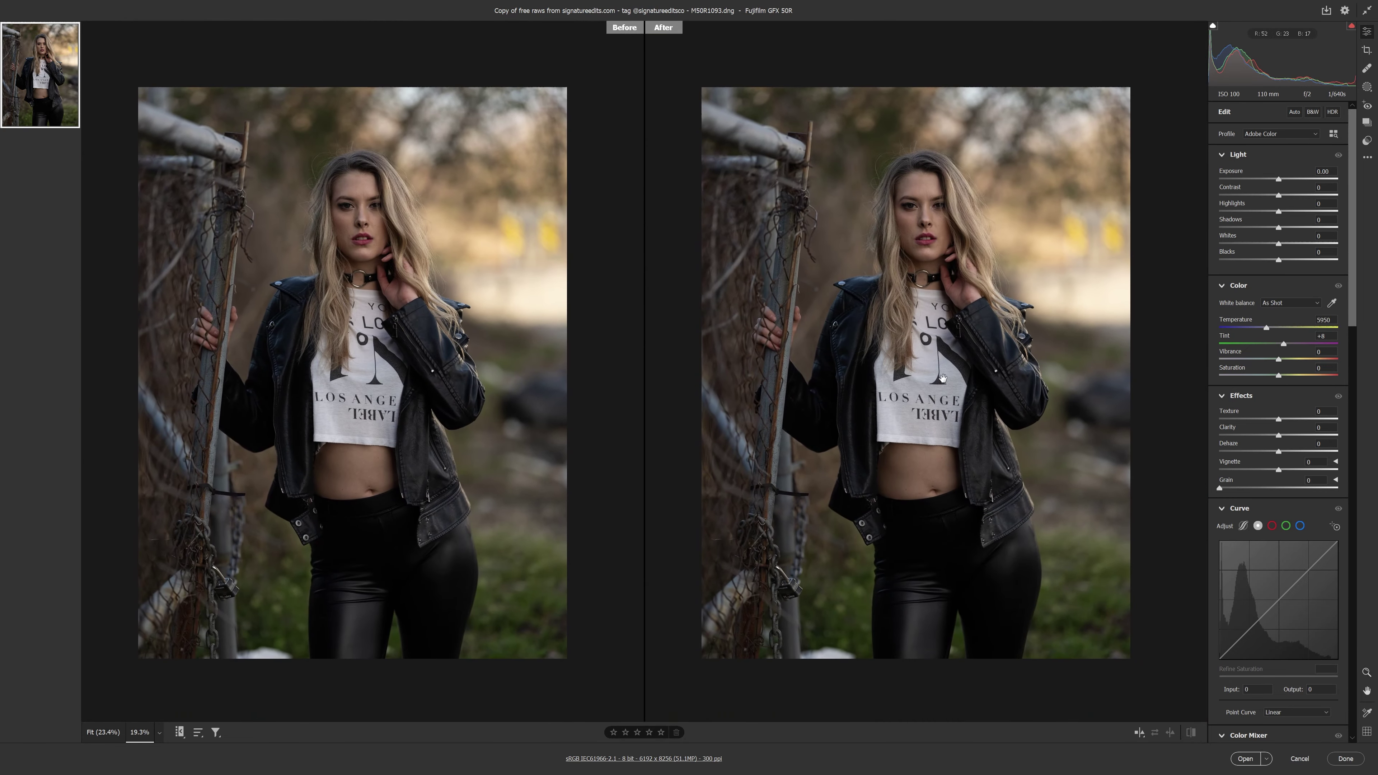
scroll(942, 378, up, 1)
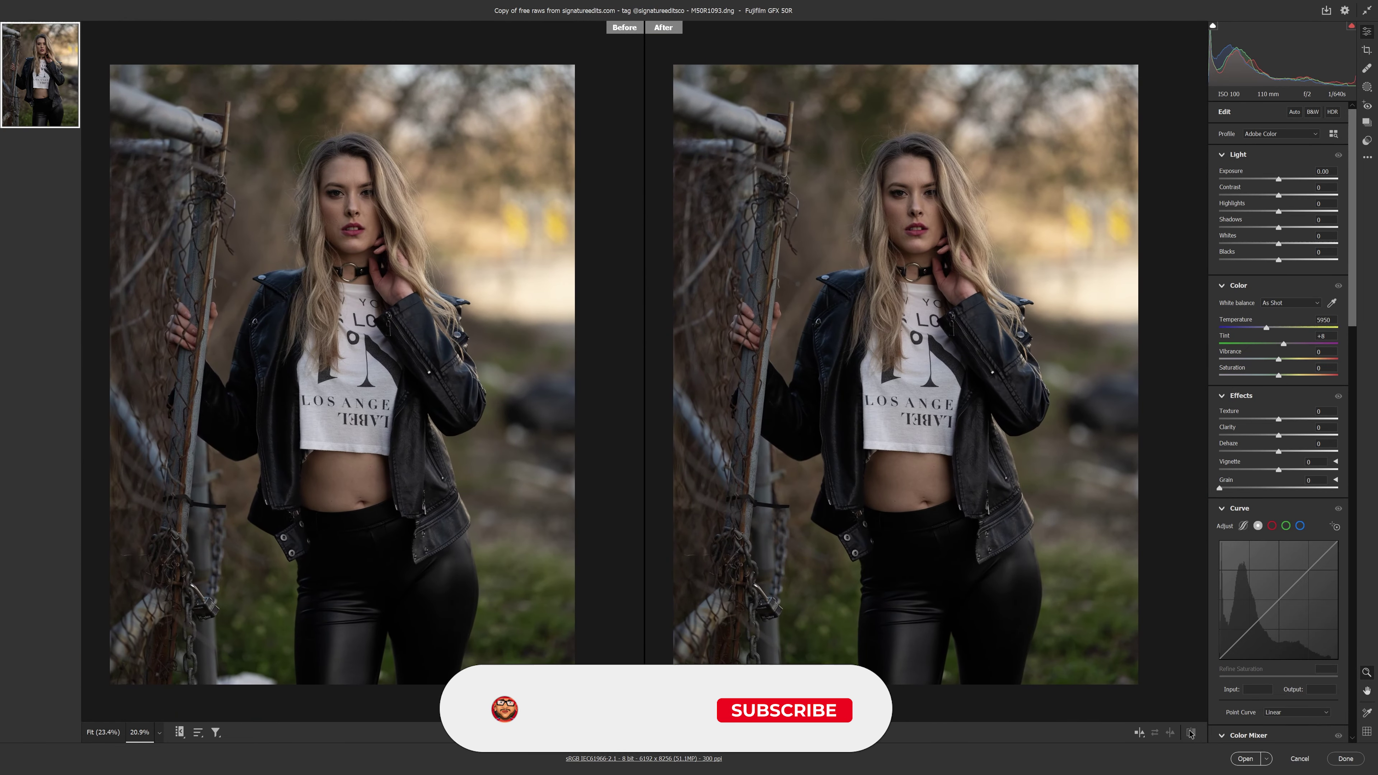
key(ctrl+0)
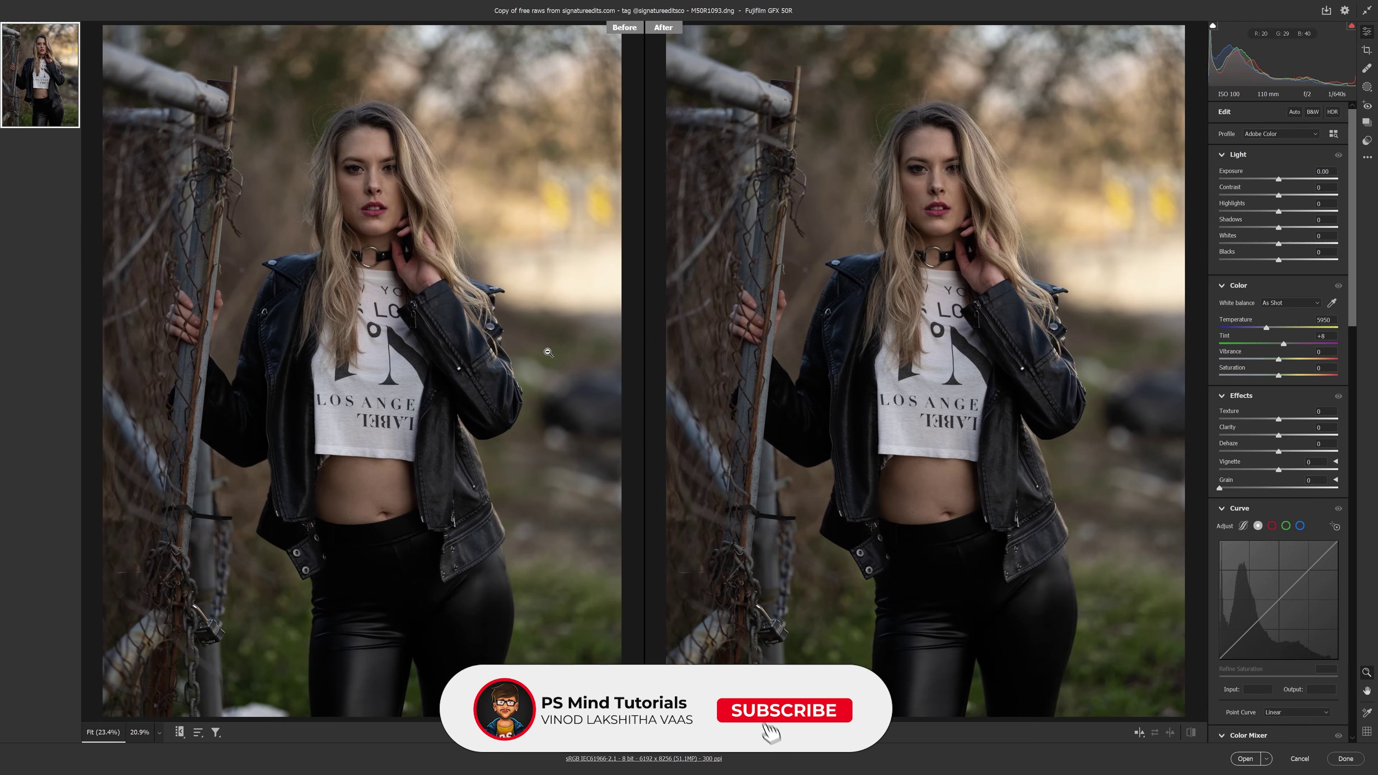
alt+click(548, 352)
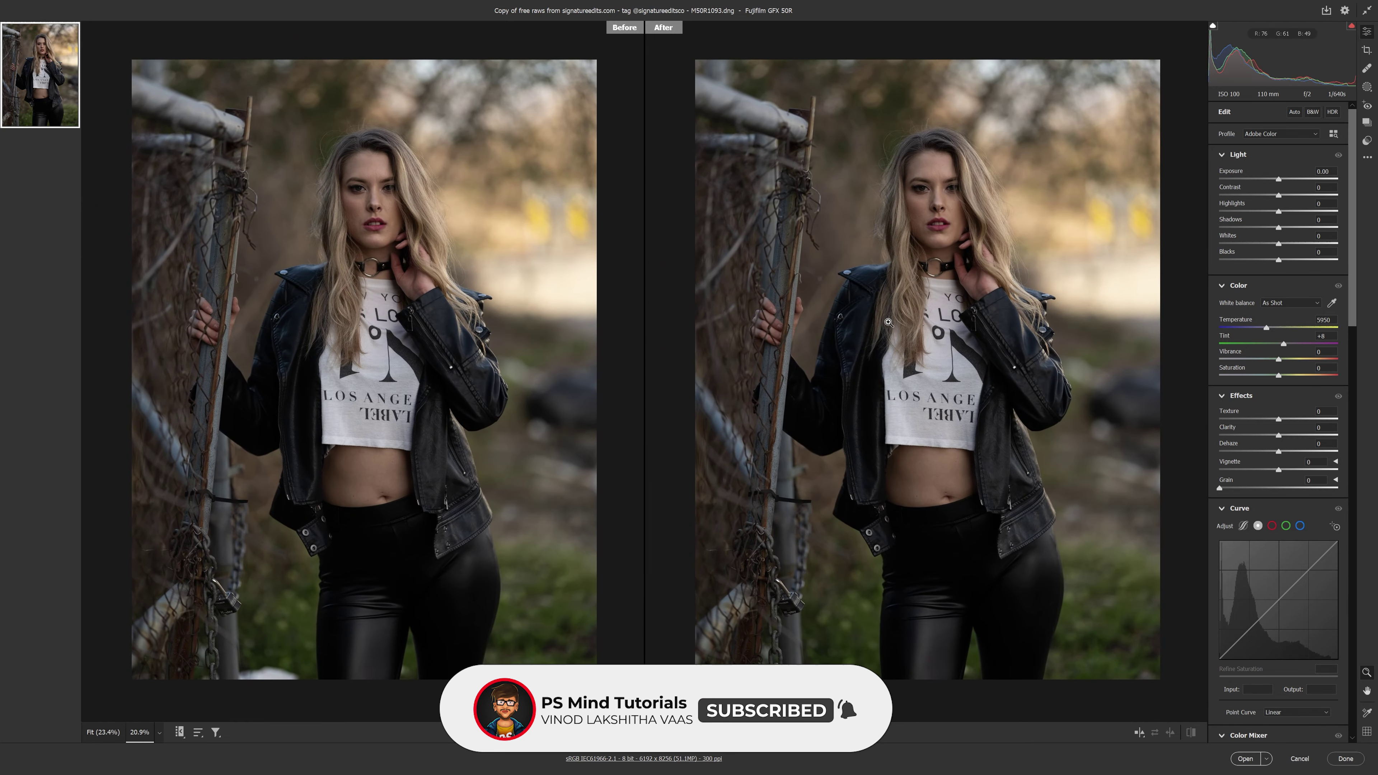
Set Exposure +0.40, Highlights -63, Whites -54, Shadows +32, Blacks +17 and raise Vibrance
click(1247, 243)
click(1241, 211)
drag(1279, 179, 1284, 179)
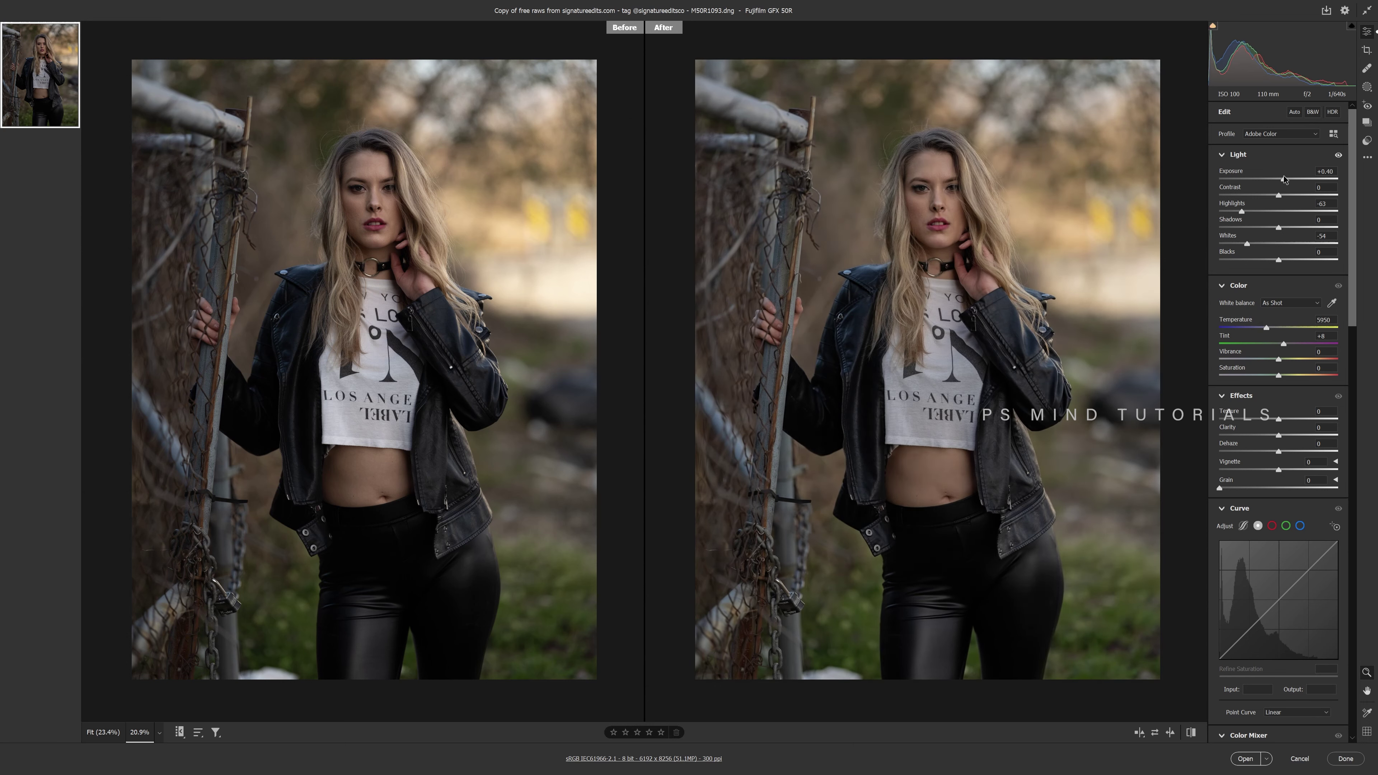
drag(1279, 228, 1297, 227)
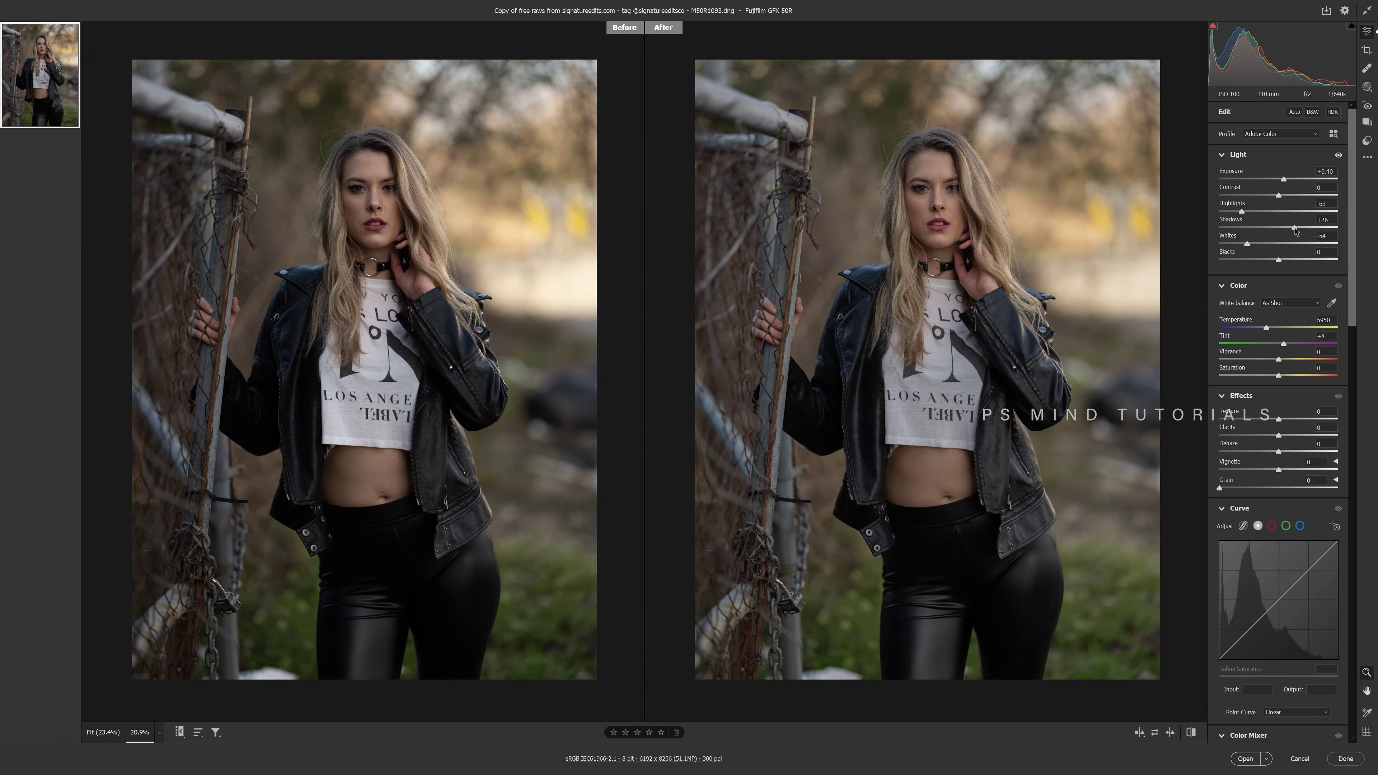
click(1289, 259)
drag(1291, 360, 1298, 360)
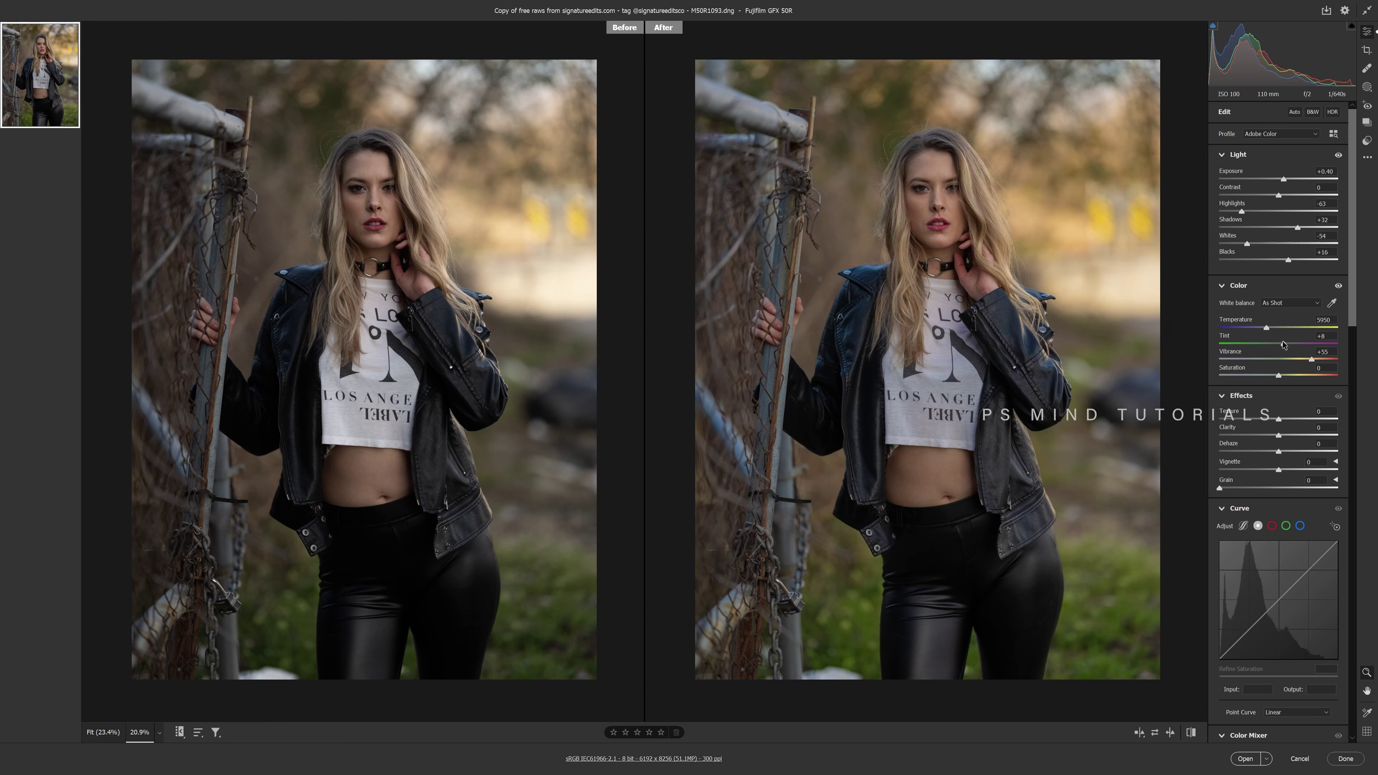
Try desaturating the blues to -85 in Color Mixer, then reset blue saturation to 0
scroll(1282, 353, down, 3)
scroll(1283, 380, down, 3)
scroll(1282, 412, down, 3)
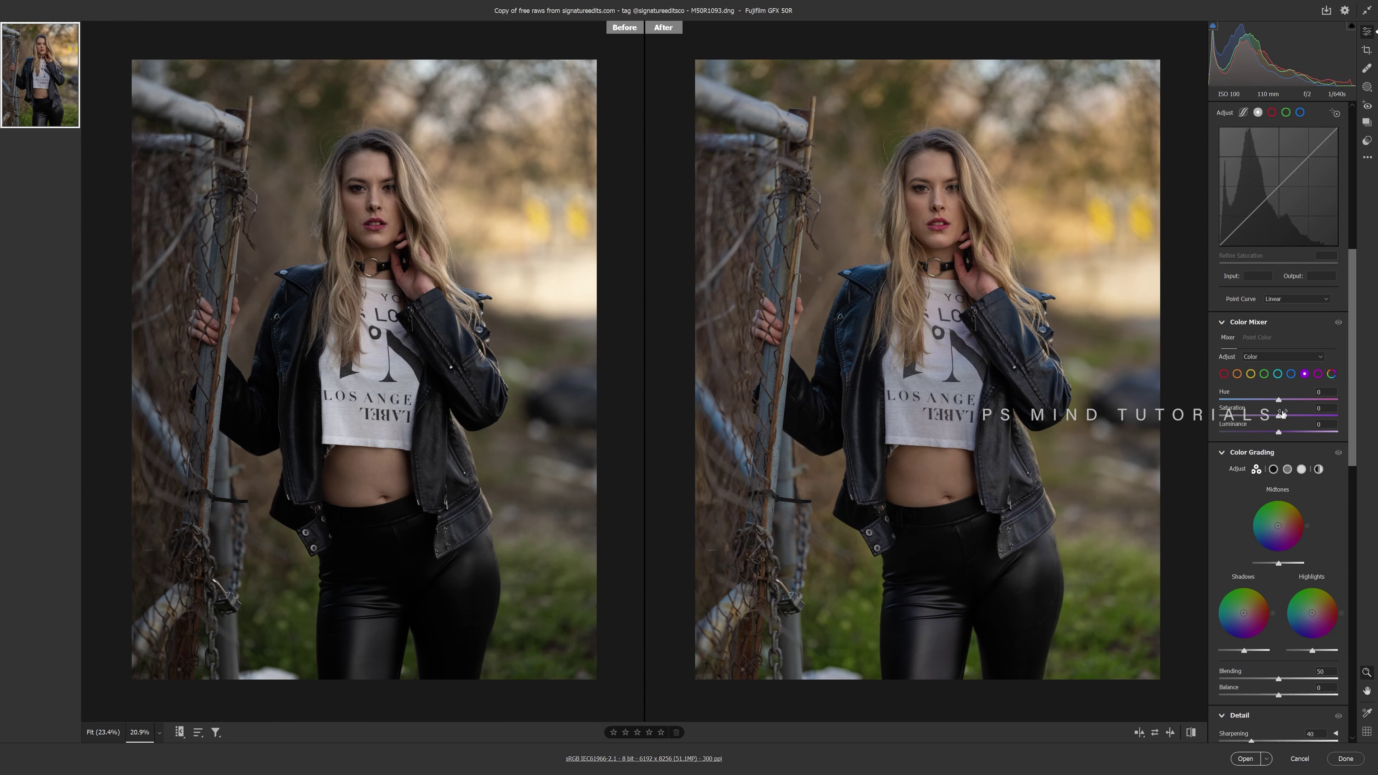
click(1291, 374)
click(1228, 415)
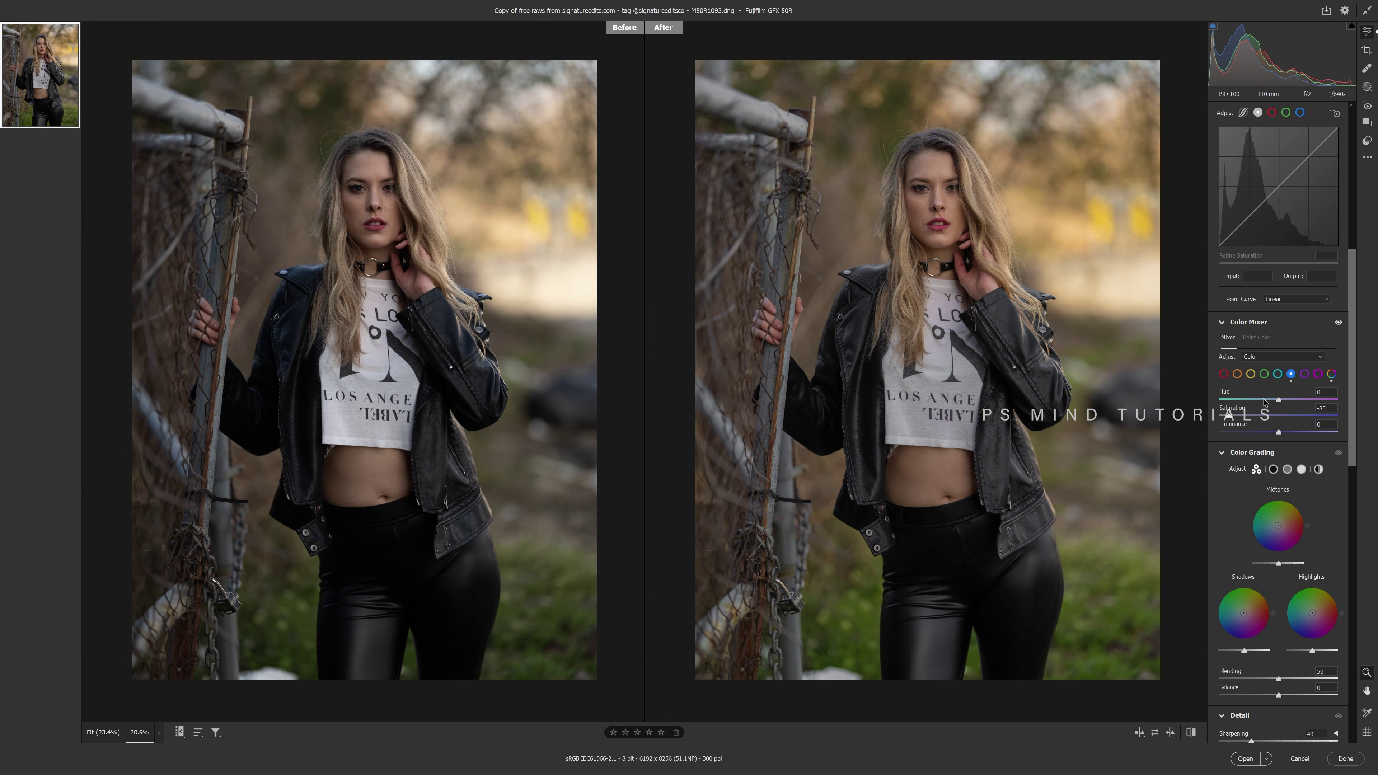
double_click(1264, 415)
scroll(1270, 380, up, 4)
Set parametric curve Highlights to +52 and raise the point curve's black point for faded shadows
click(1243, 319)
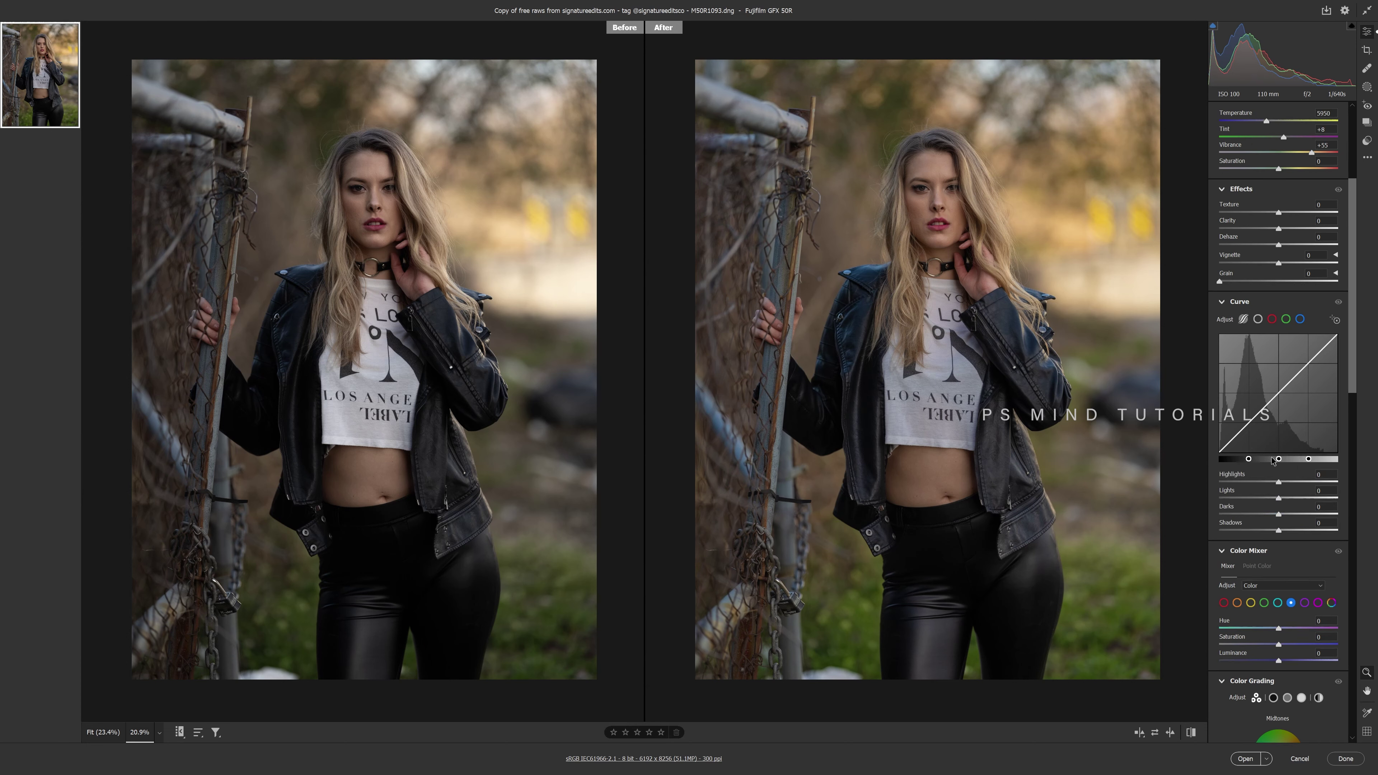
mouse_move(1289, 481)
mouse_down()
mouse_move(1309, 482)
mouse_move(1274, 514)
mouse_up()
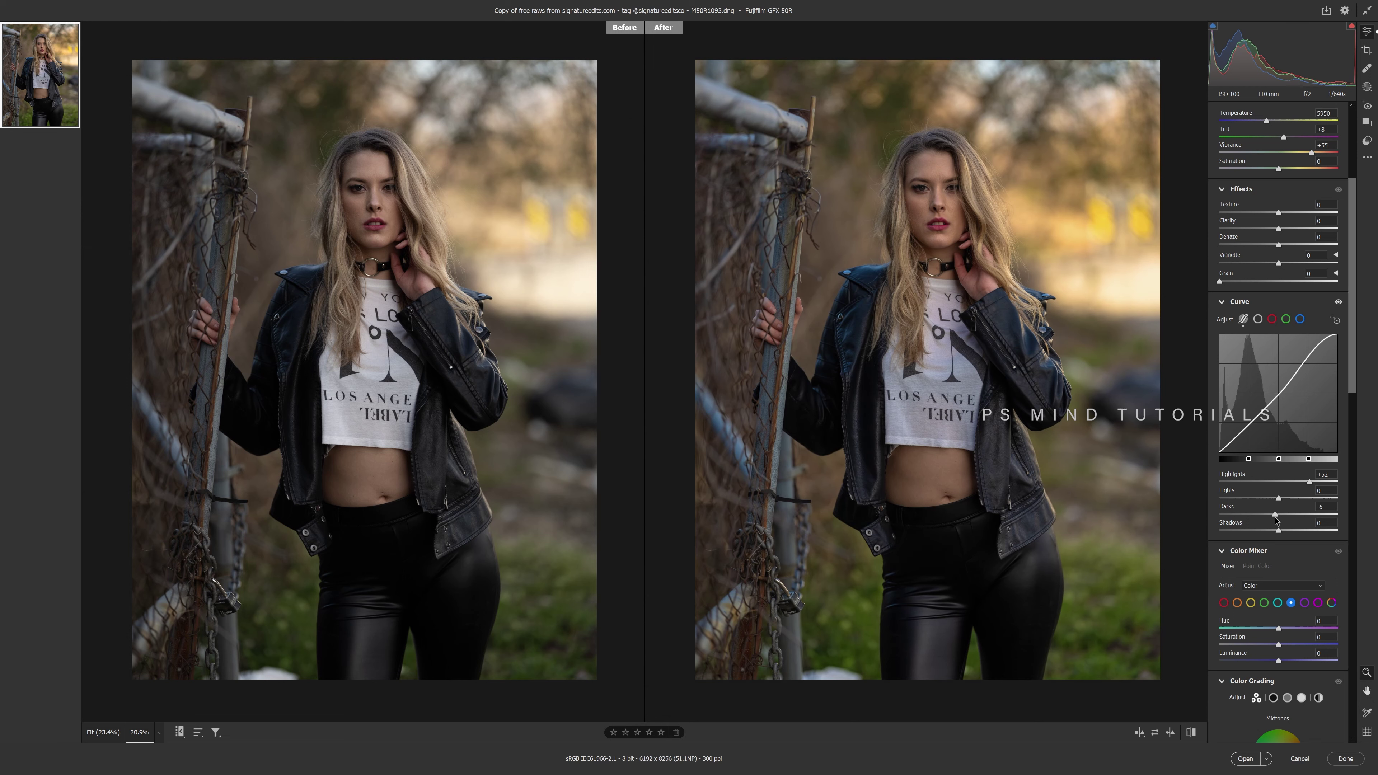
click(1294, 531)
double_click(1293, 531)
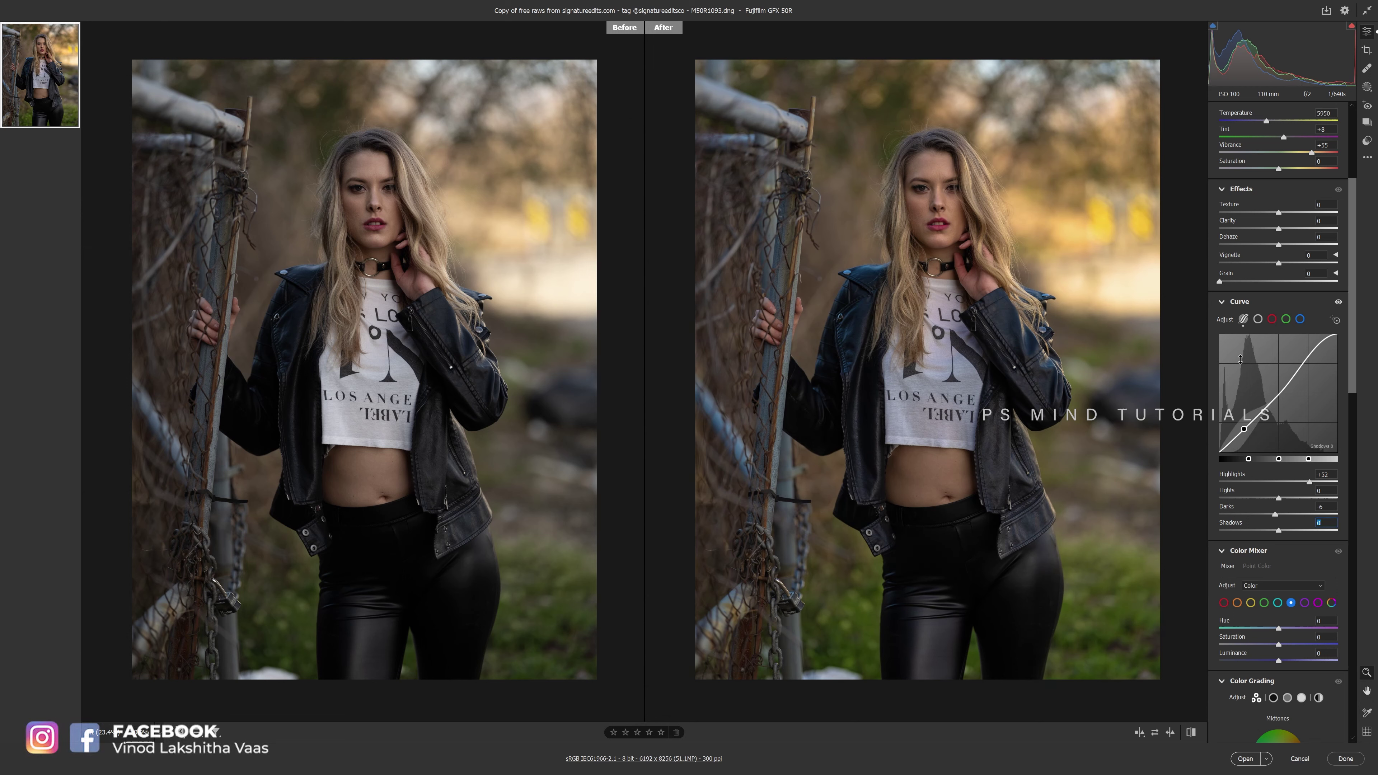
click(1258, 319)
drag(1222, 450, 1305, 362)
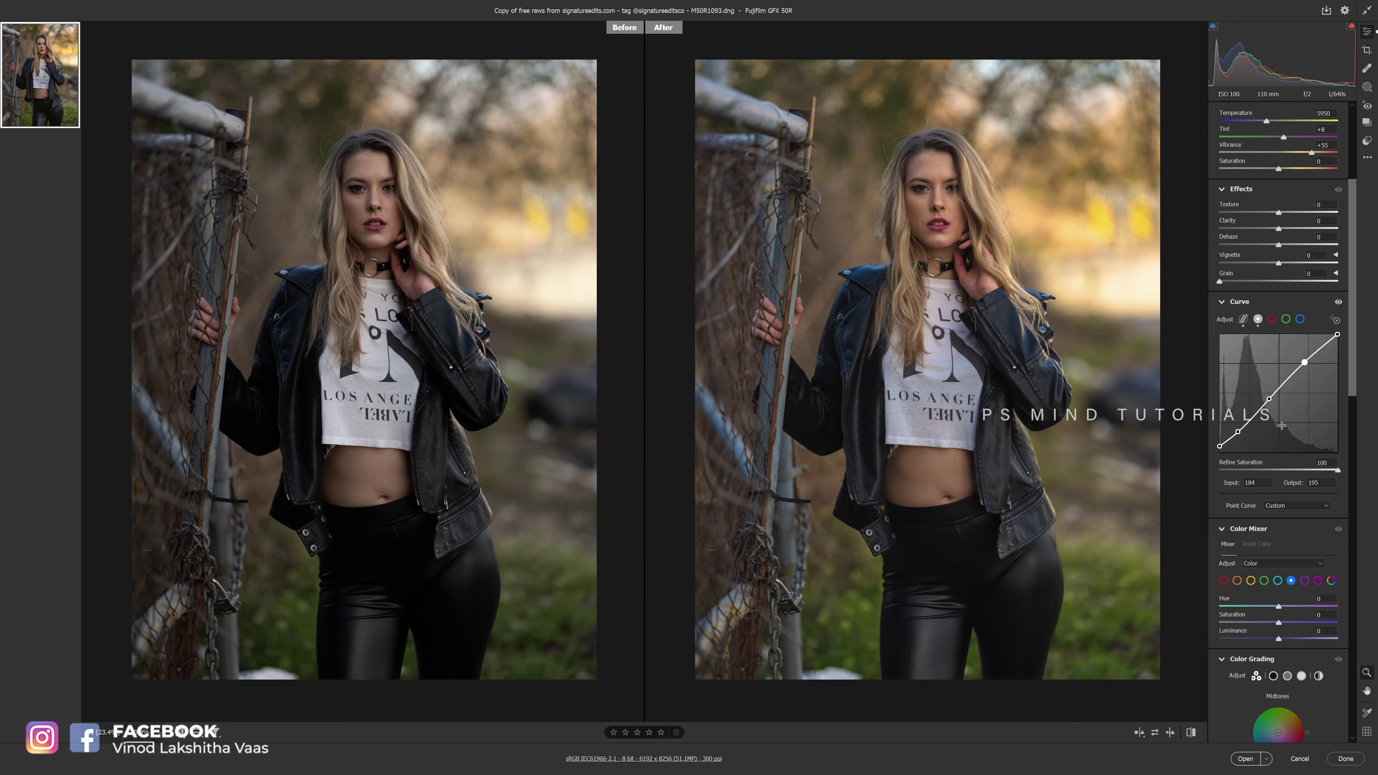
Add a shadow point to the main curve and bend the red channel into an S-curve
drag(1237, 431, 1241, 428)
click(1272, 319)
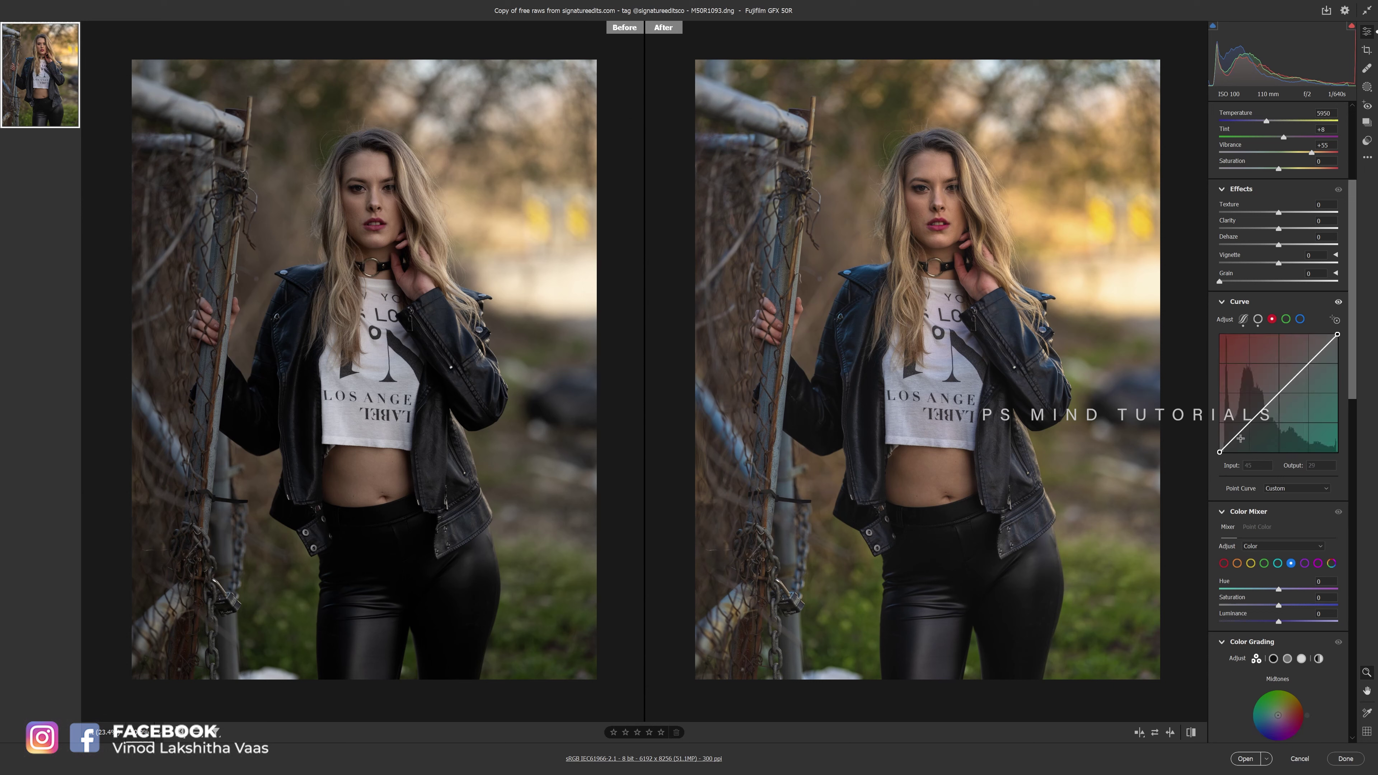
click(1276, 398)
drag(1306, 364, 1306, 362)
drag(1243, 429, 1303, 361)
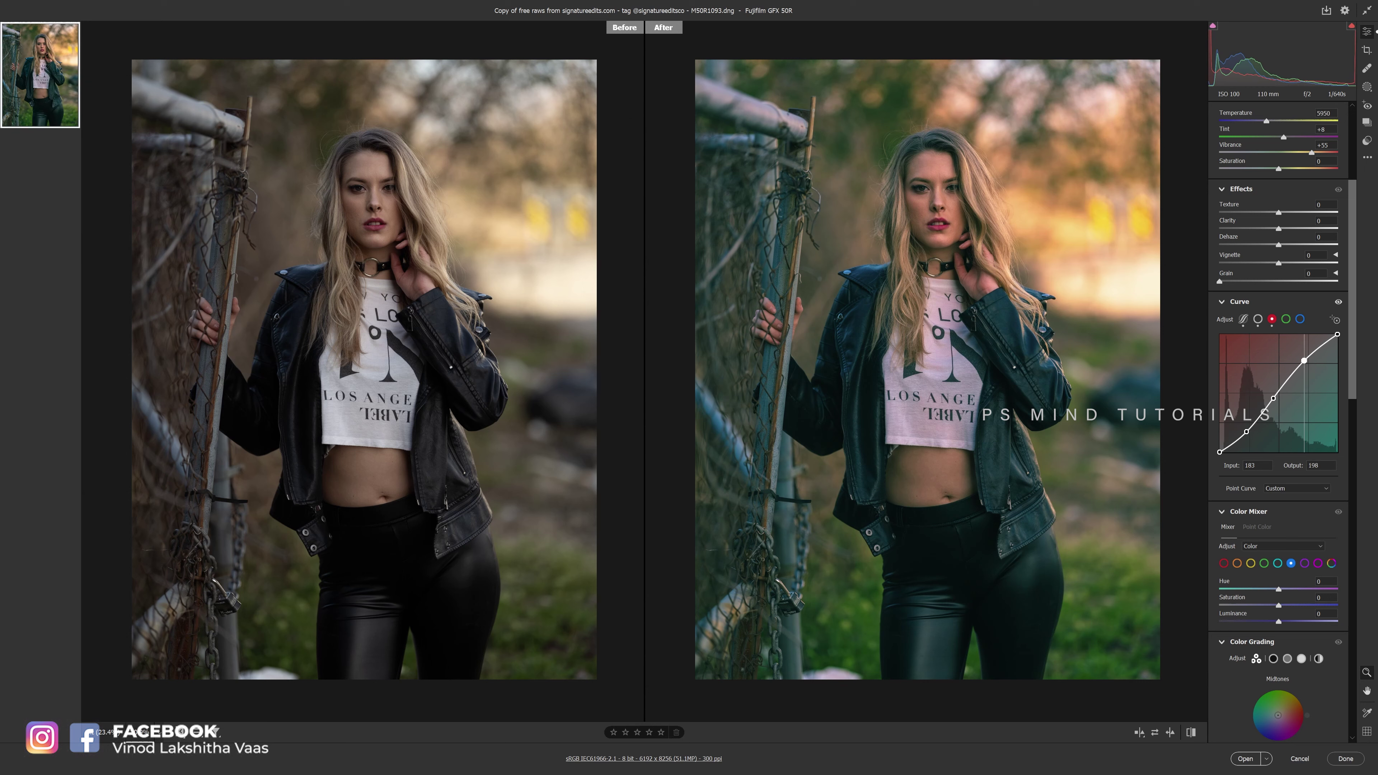
click(1249, 431)
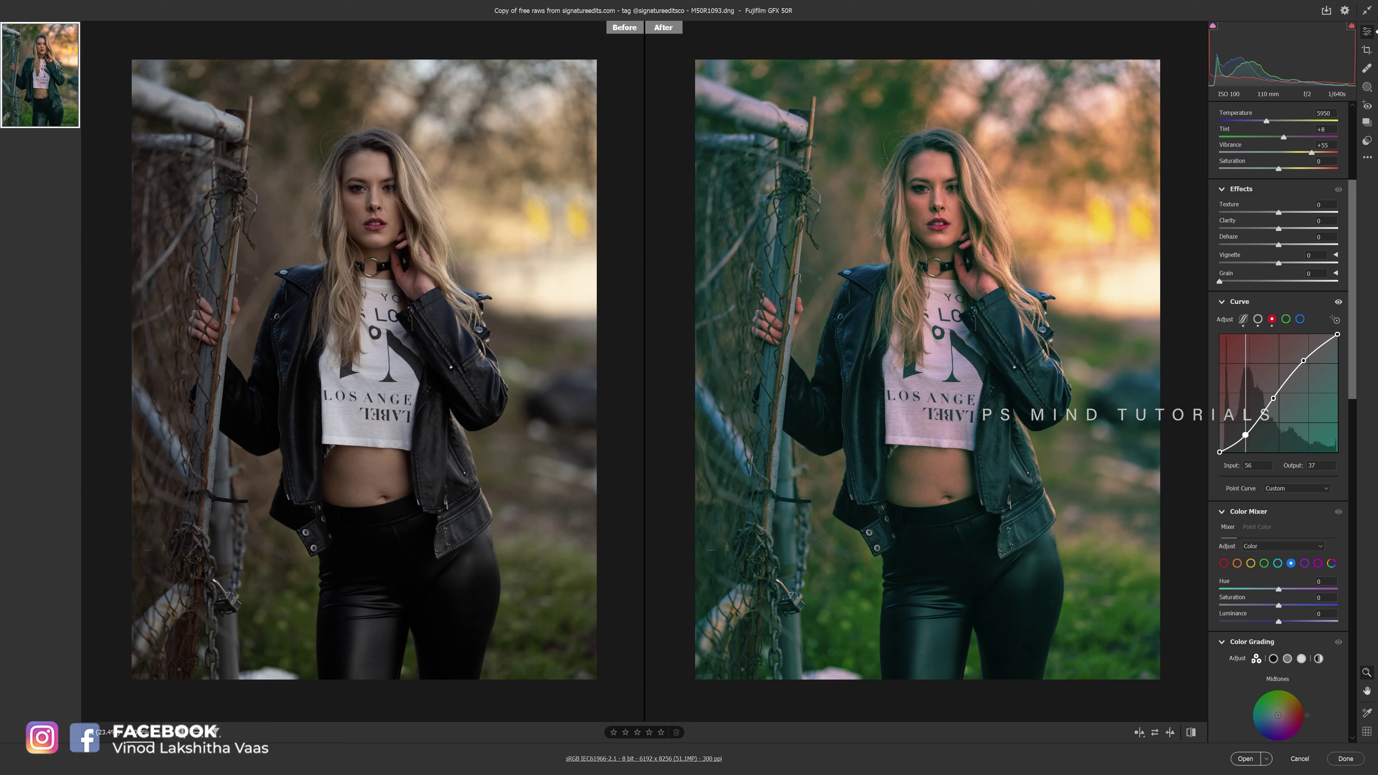
Give the green channel three points, pulling shadows toward magenta and lifting highlights toward yellow
click(1285, 320)
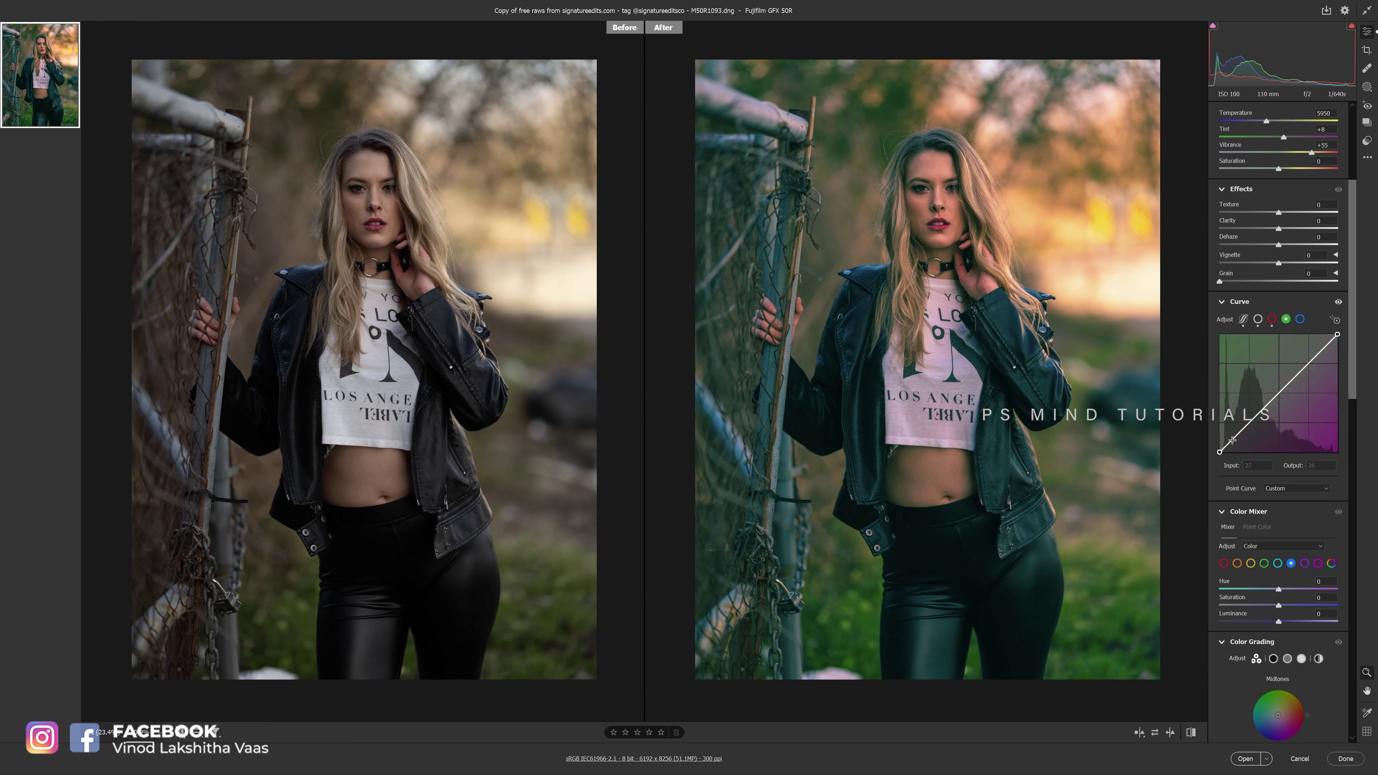
click(1245, 428)
click(1277, 395)
click(1307, 365)
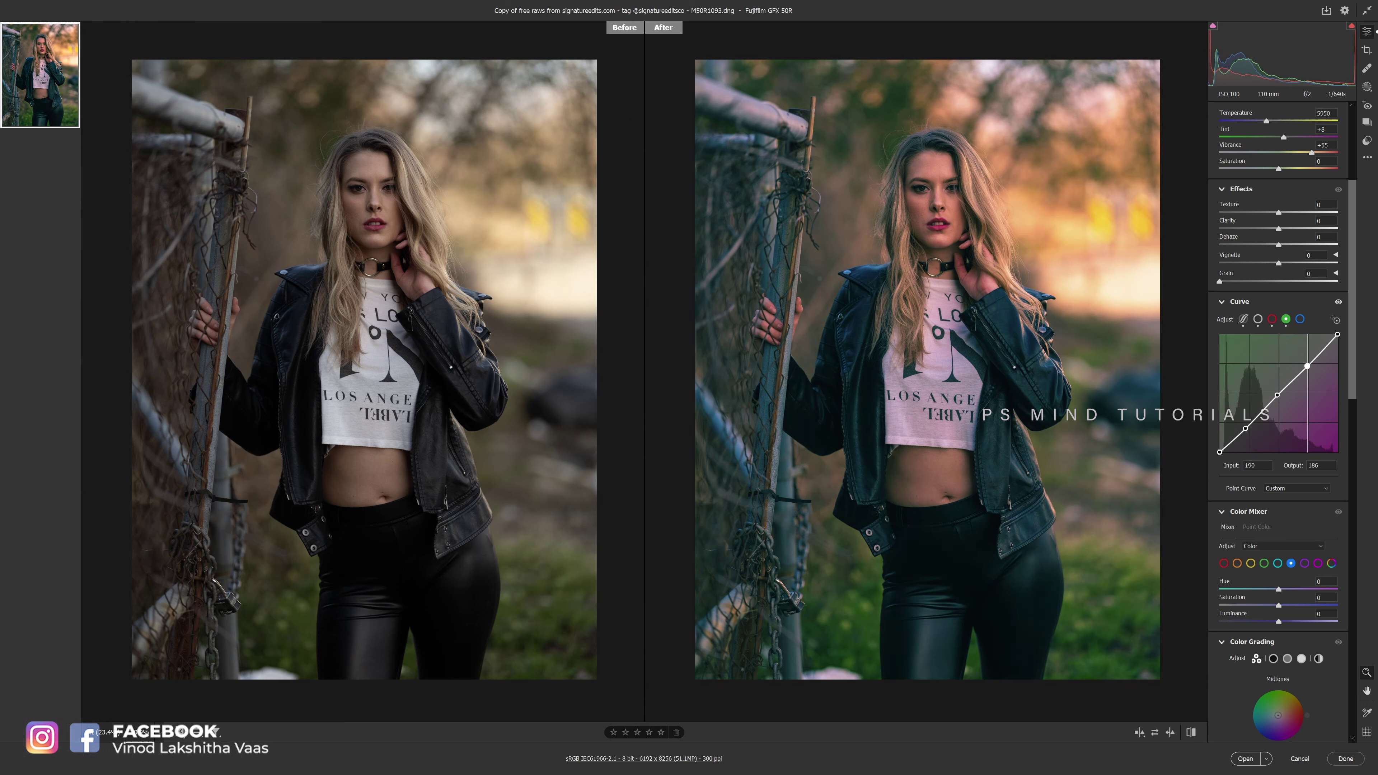
drag(1246, 429, 1247, 432)
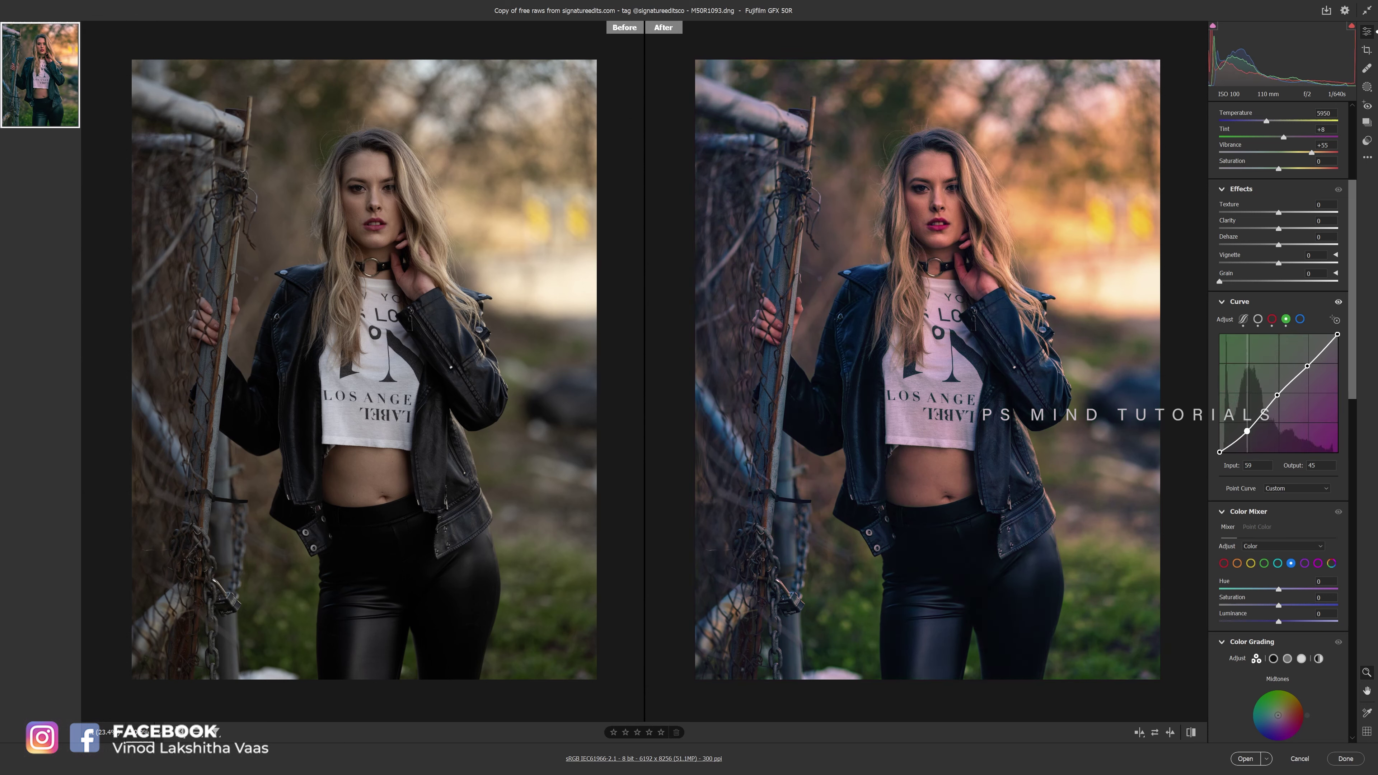
drag(1307, 366, 1301, 364)
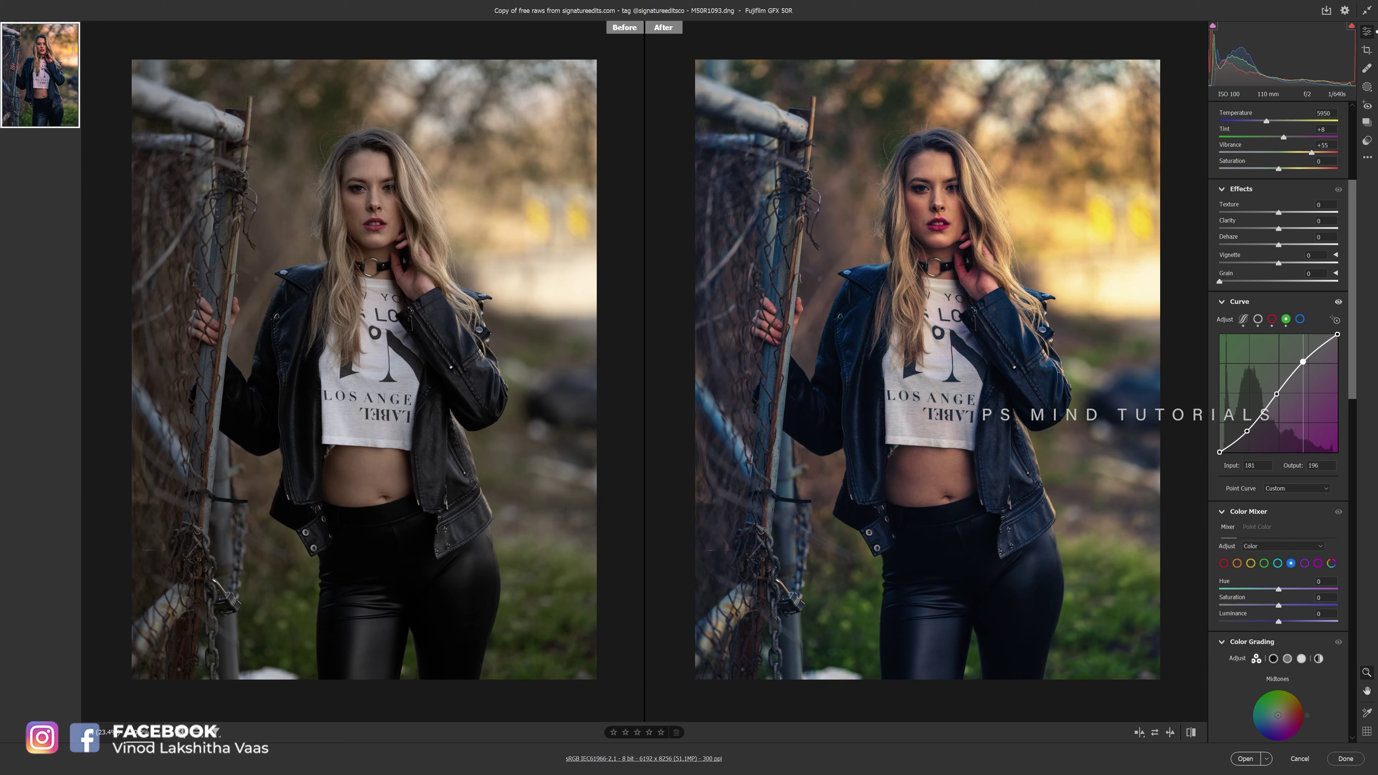
drag(1247, 431, 1250, 430)
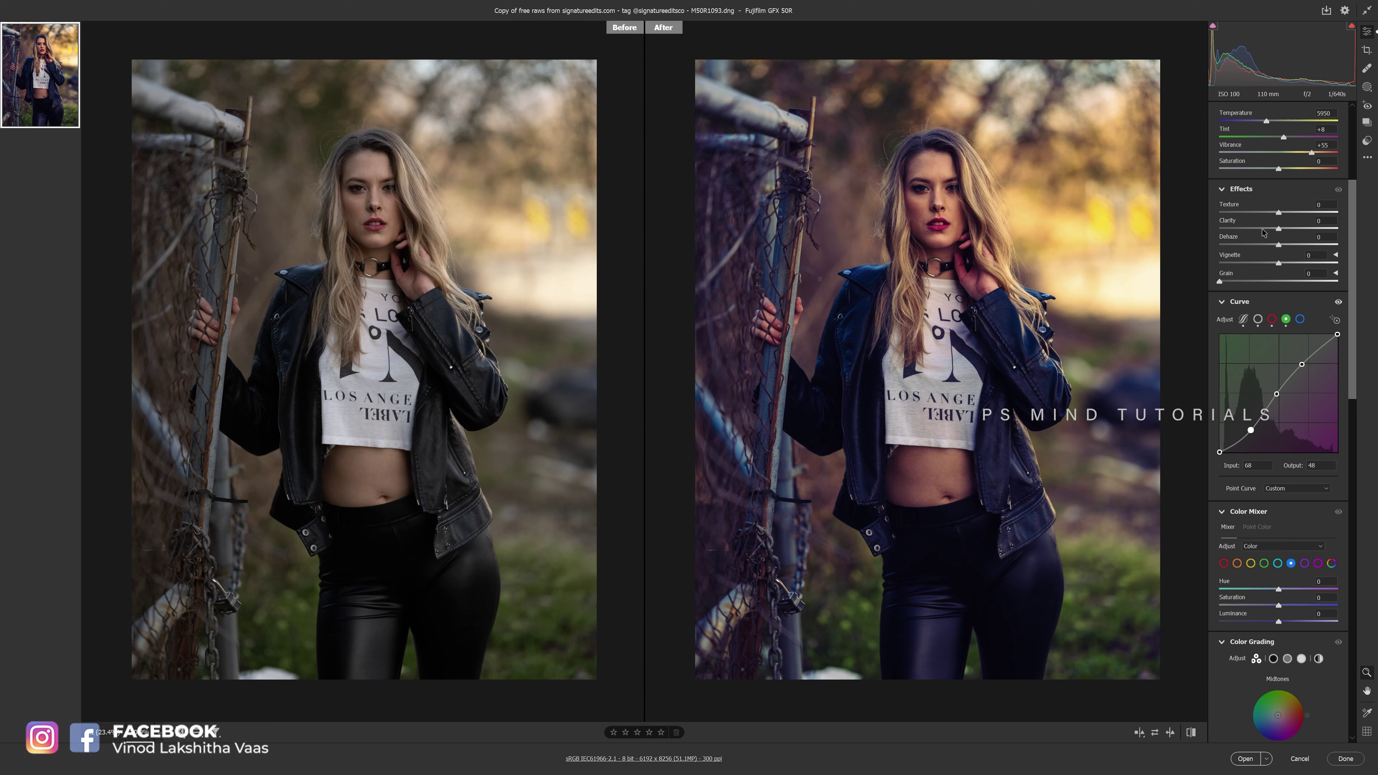
click(1301, 319)
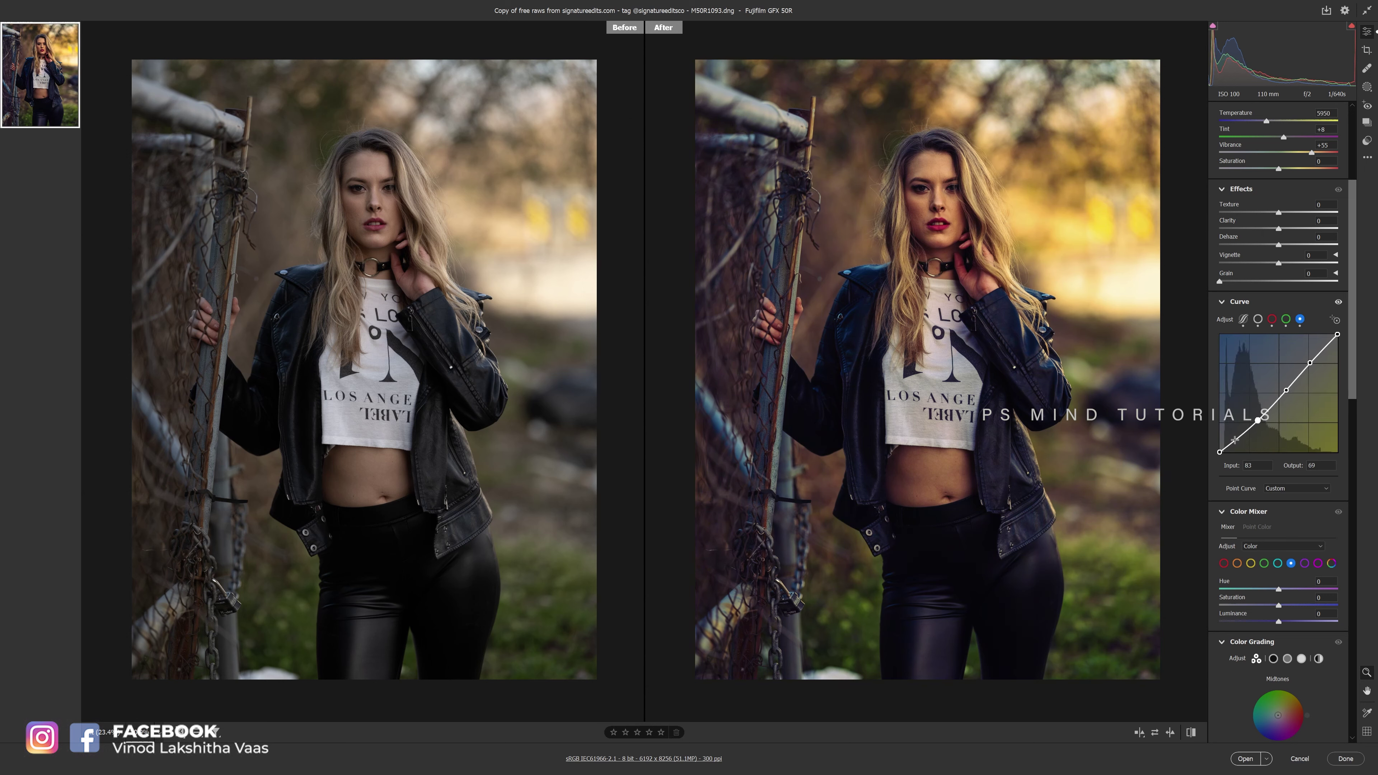
Pull the blue curve down in the shadows and up in the highlights into an S-shape
drag(1256, 420, 1307, 366)
drag(1248, 420, 1249, 428)
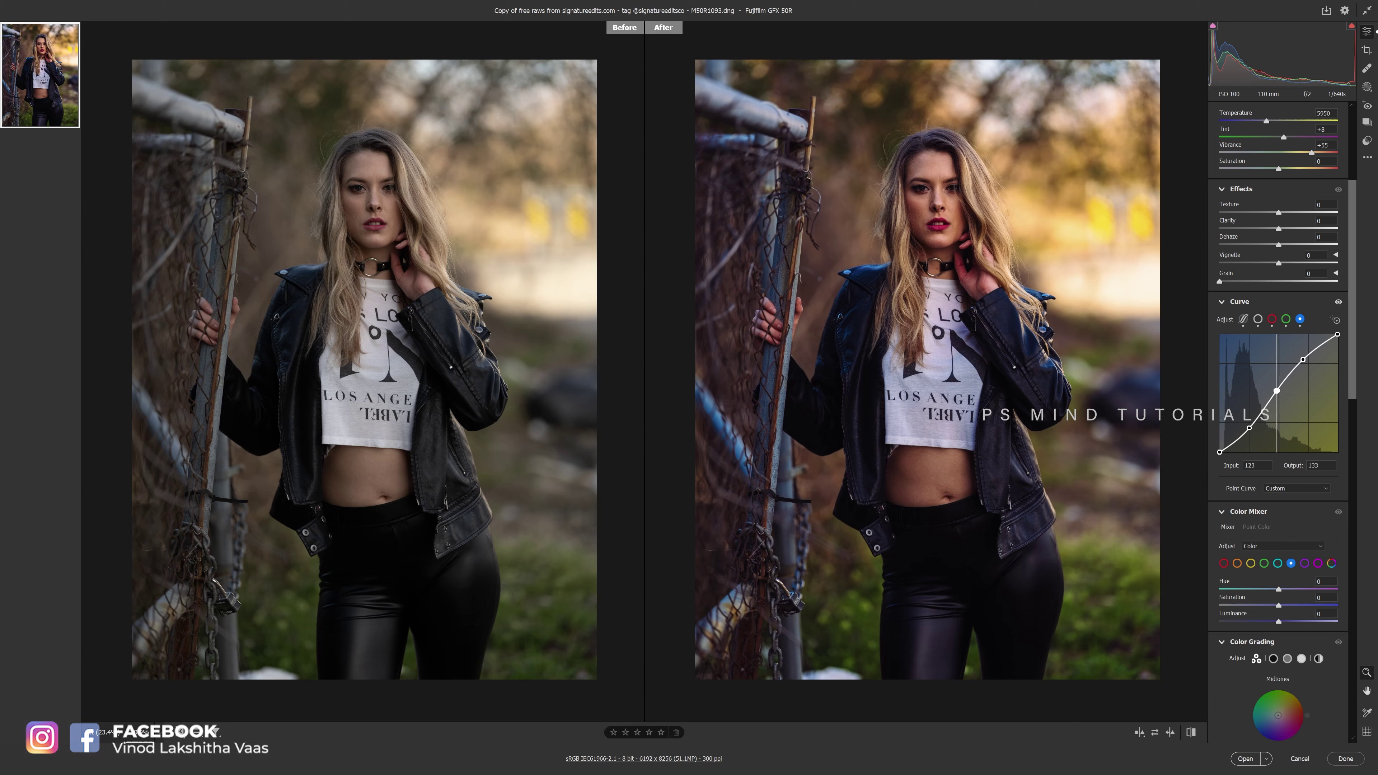
mouse_move(1306, 362)
mouse_down()
mouse_move(1313, 352)
mouse_move(1293, 373)
mouse_move(1309, 355)
mouse_up()
drag(1250, 428, 1306, 355)
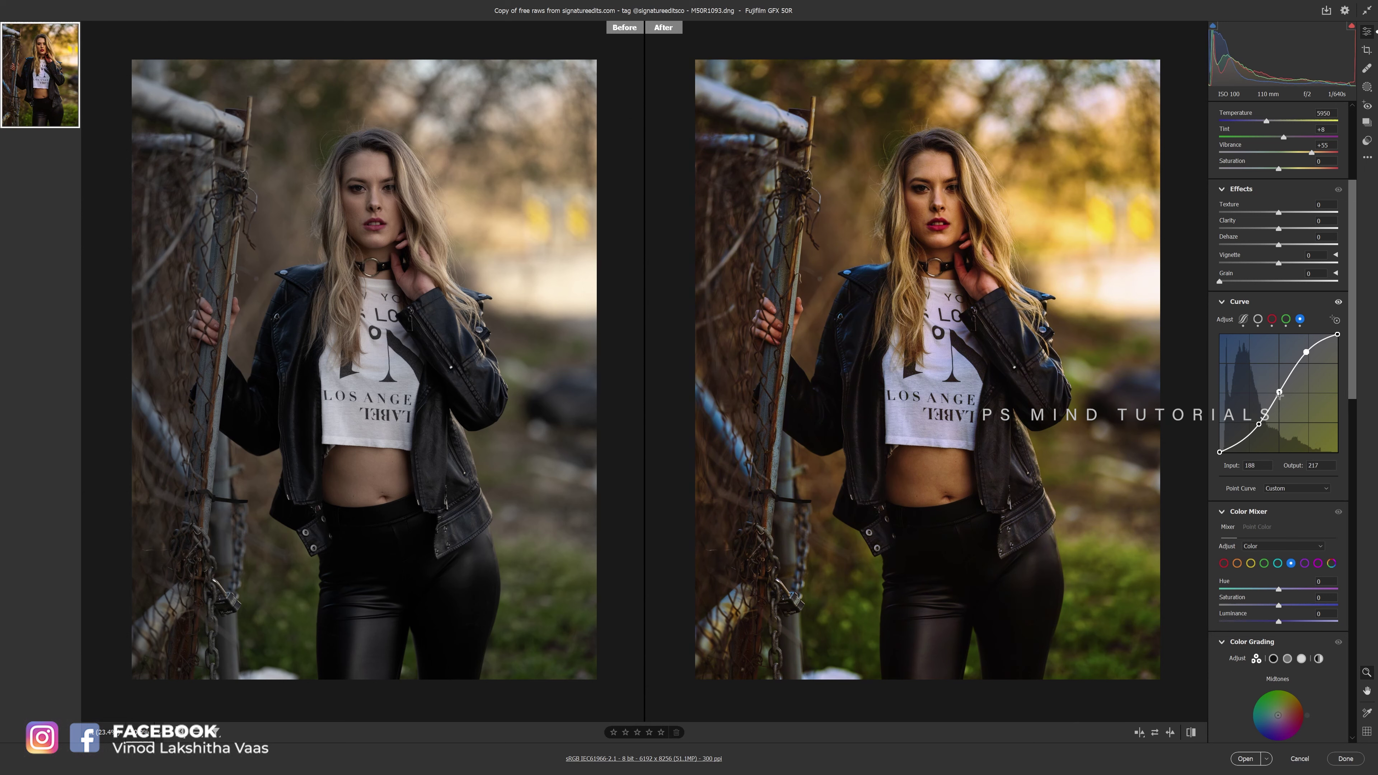
drag(1260, 423, 1277, 389)
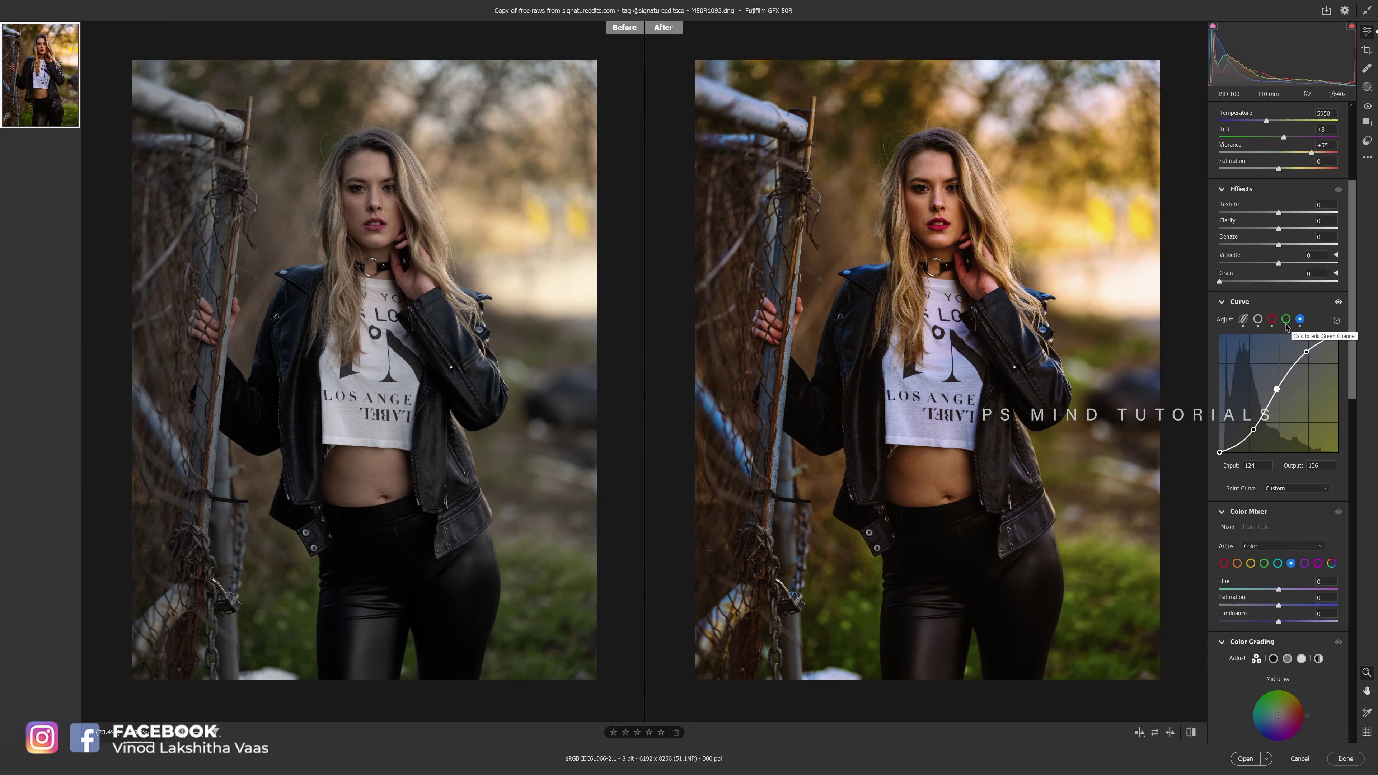
Rework the green channel curve with low, midtone and highlight points, lifting midtones slightly
click(1285, 320)
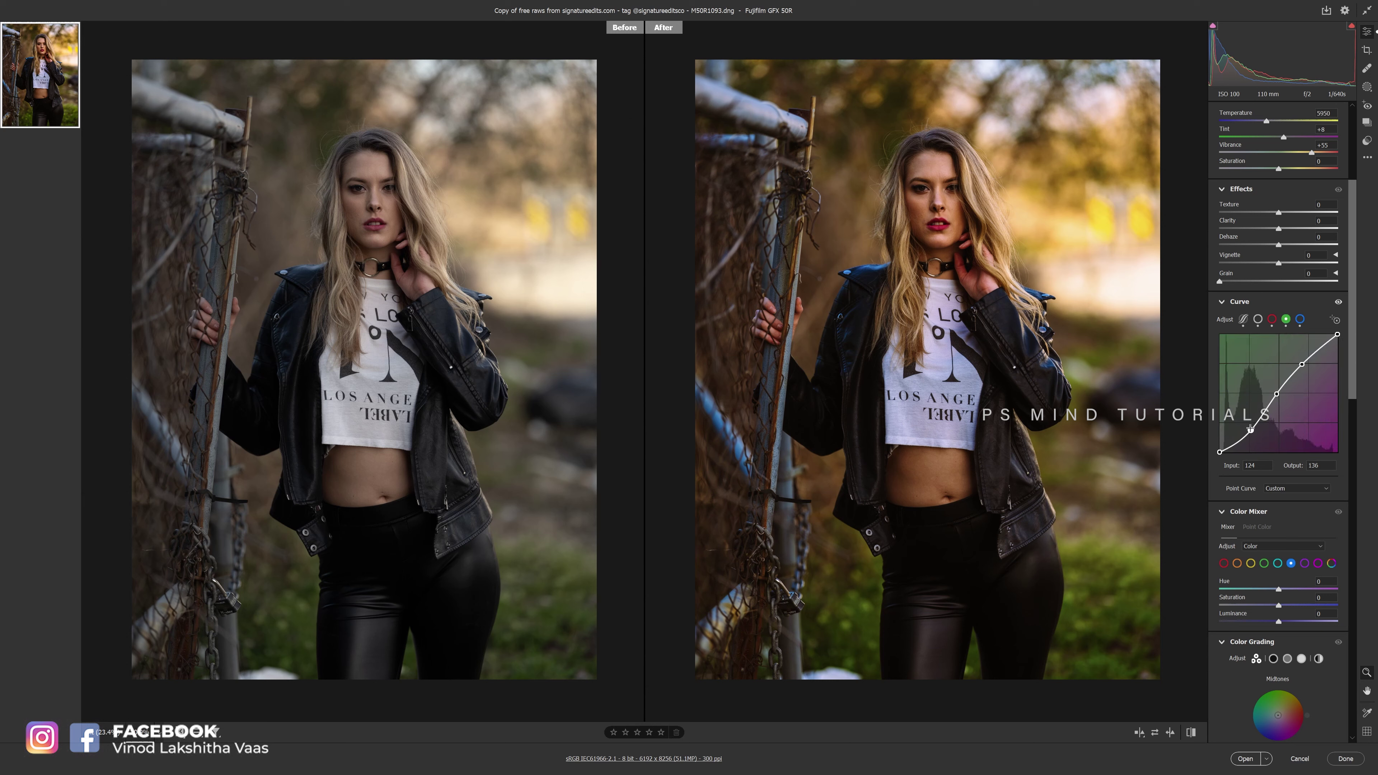
drag(1250, 429, 1293, 369)
click(1277, 394)
click(1314, 350)
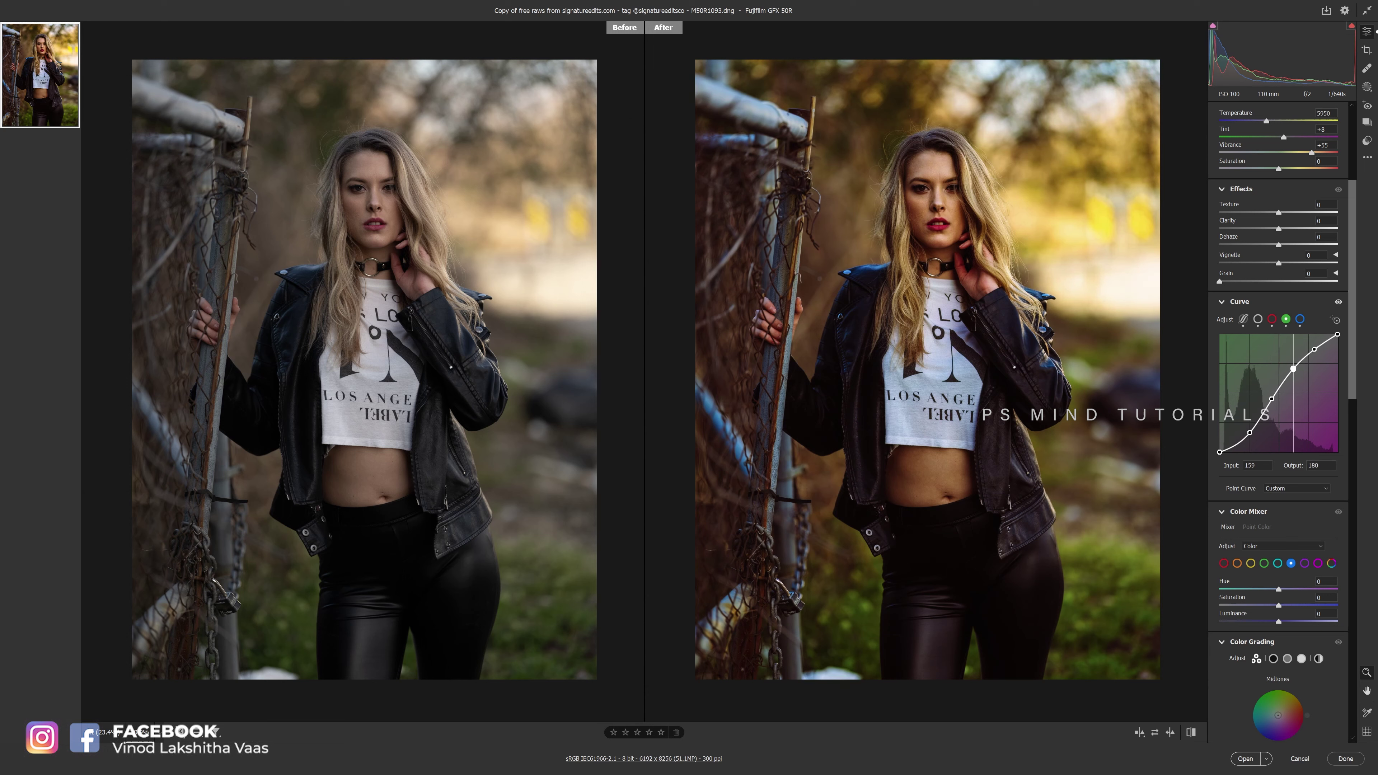
click(1314, 349)
drag(1271, 399, 1250, 429)
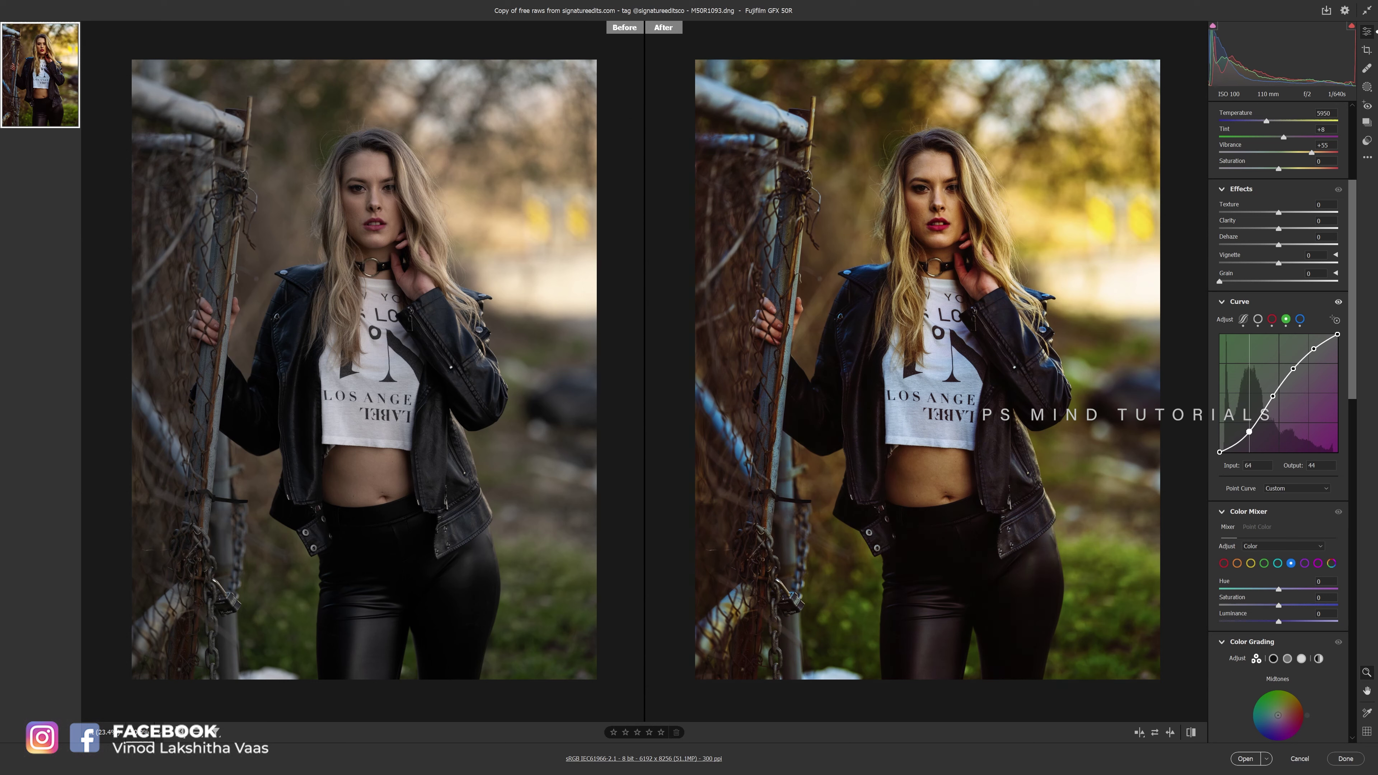
Steepen the red channel curve: lower its shadows and midtones and add a highlight point
click(1257, 318)
click(1272, 319)
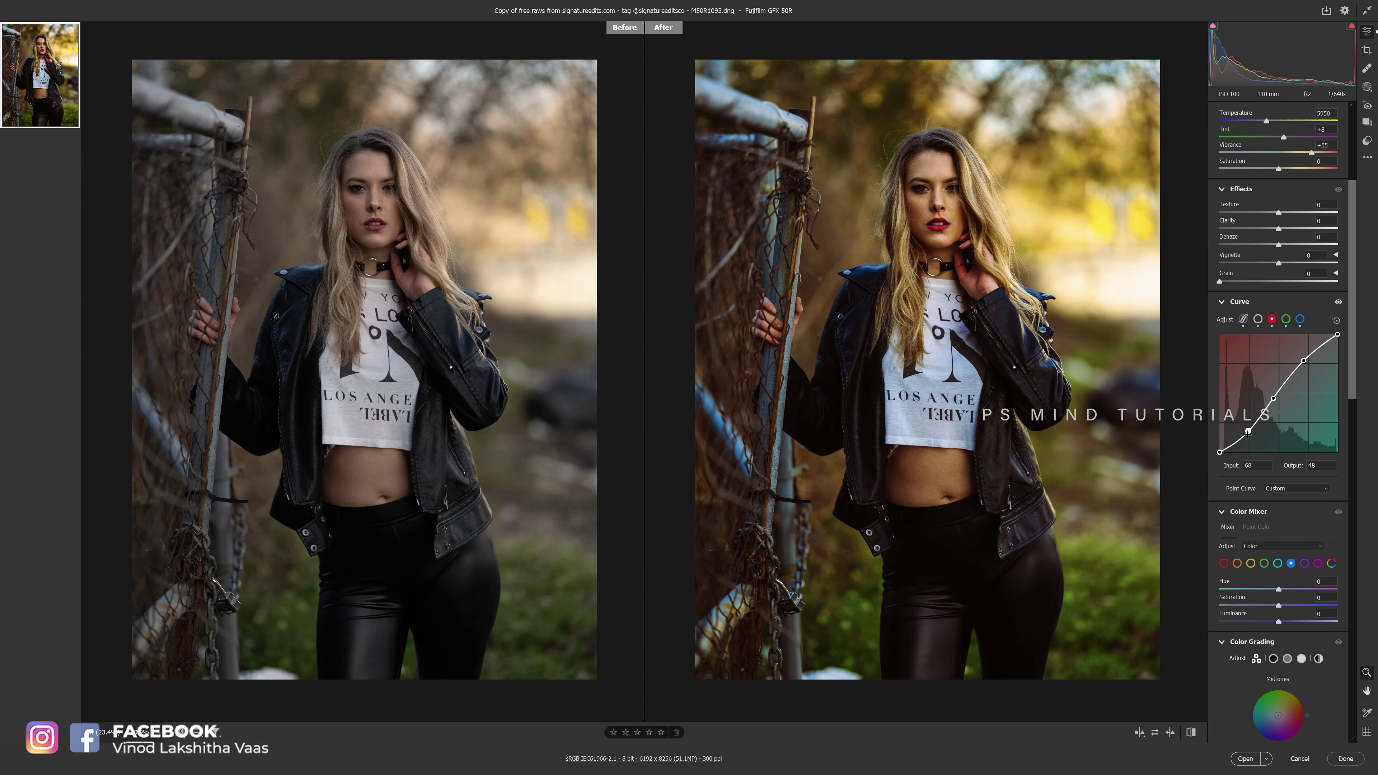
drag(1247, 433, 1268, 407)
drag(1302, 360, 1291, 372)
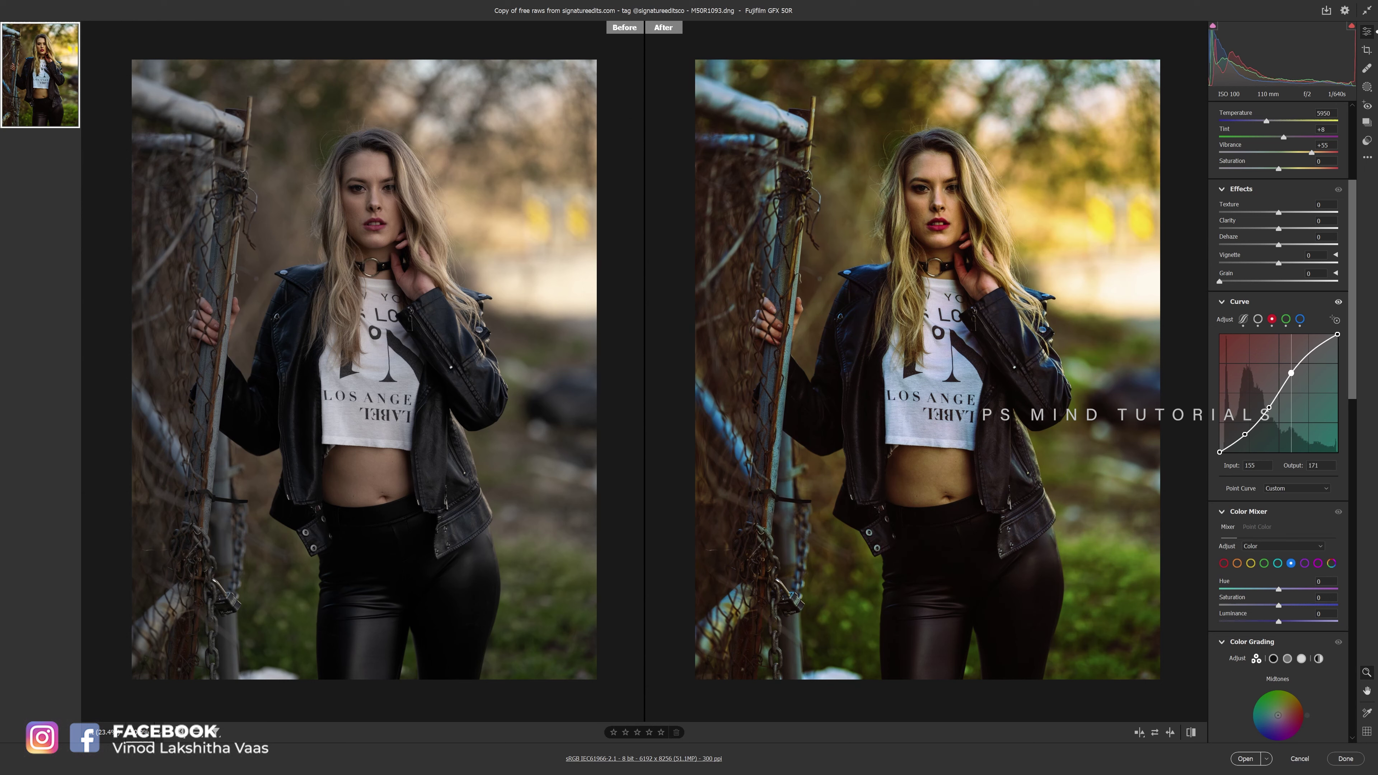
click(1312, 352)
drag(1290, 373, 1270, 404)
Cut Color Mixer saturation for yellows, oranges, reds and blues to mute the background and fence
scroll(1261, 480, down, 3)
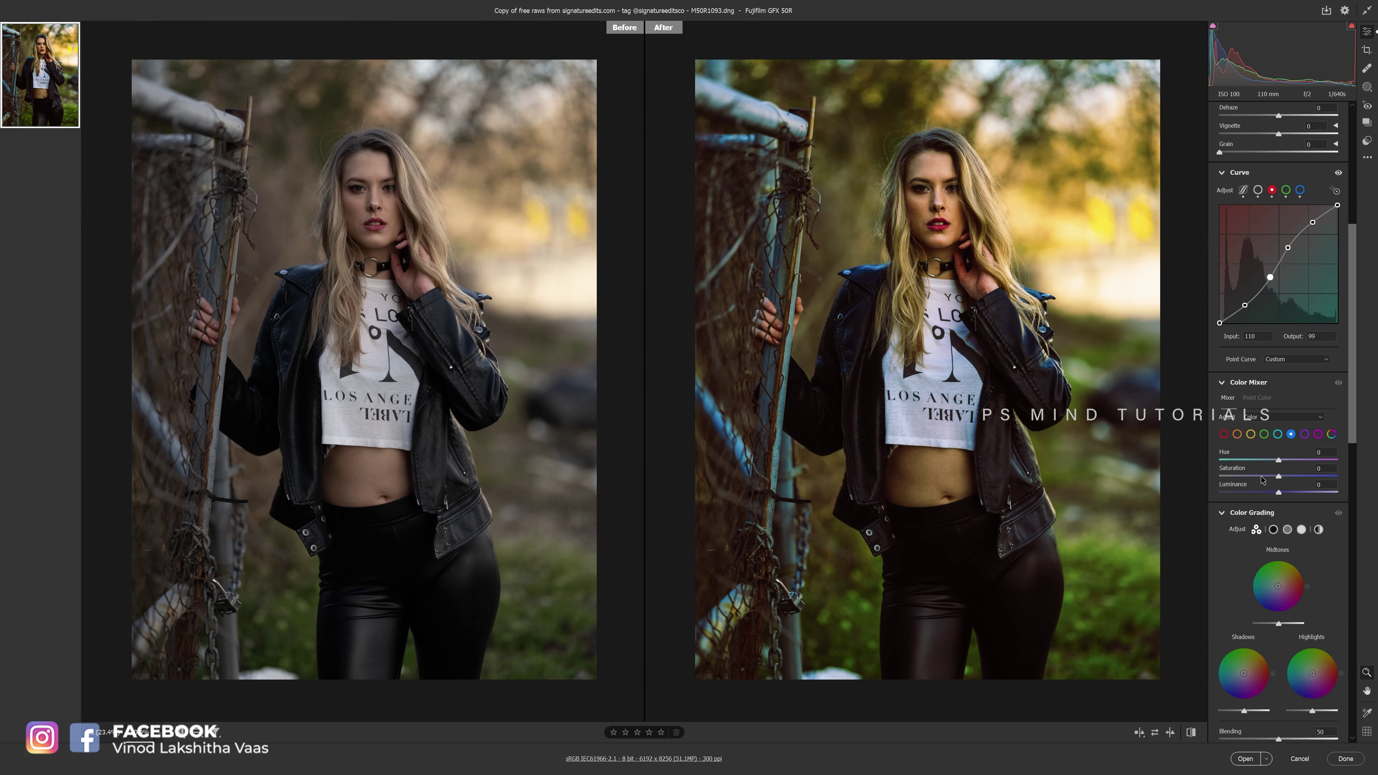
click(1251, 433)
mouse_move(1278, 476)
mouse_down()
mouse_move(1228, 476)
mouse_move(1256, 476)
mouse_up()
click(1237, 434)
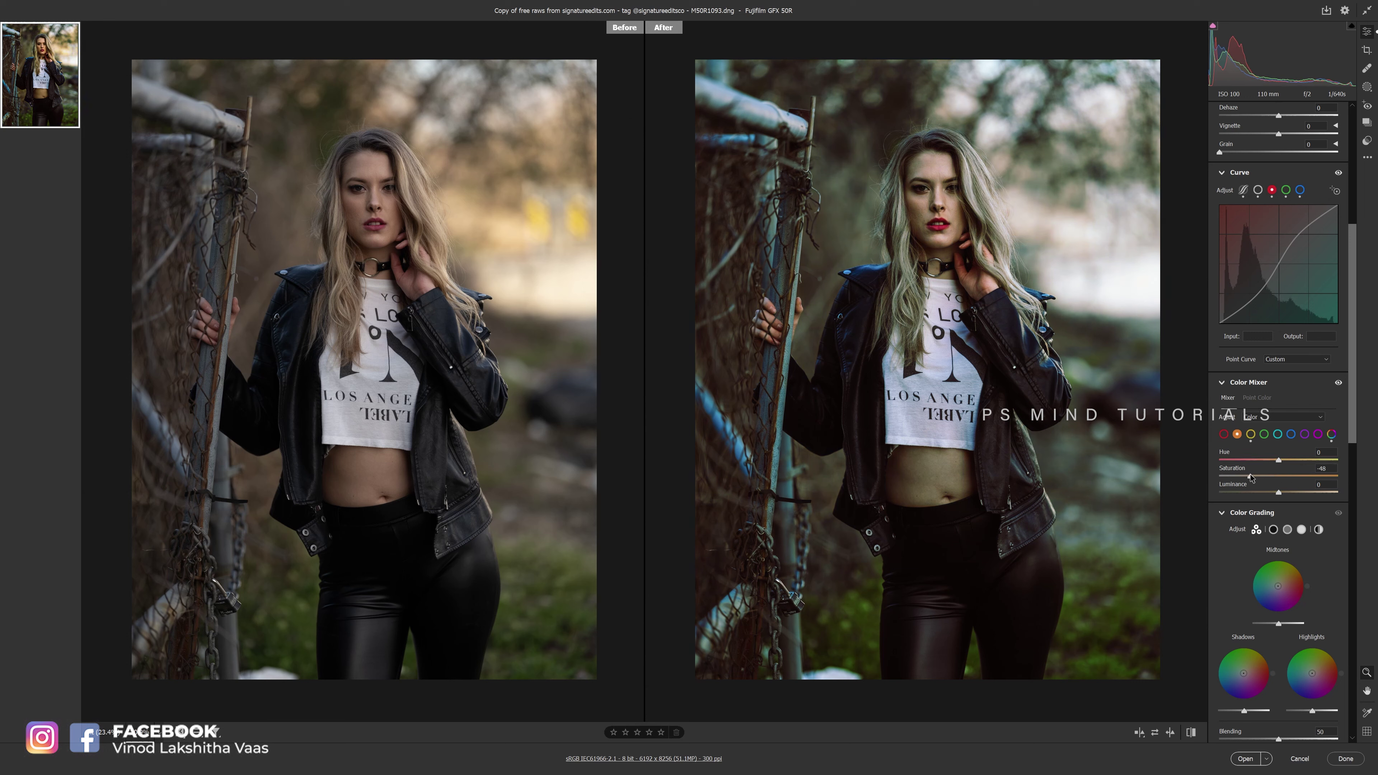
click(1225, 434)
click(1290, 434)
mouse_move(1278, 477)
mouse_down()
mouse_move(1239, 476)
mouse_move(1257, 477)
mouse_up()
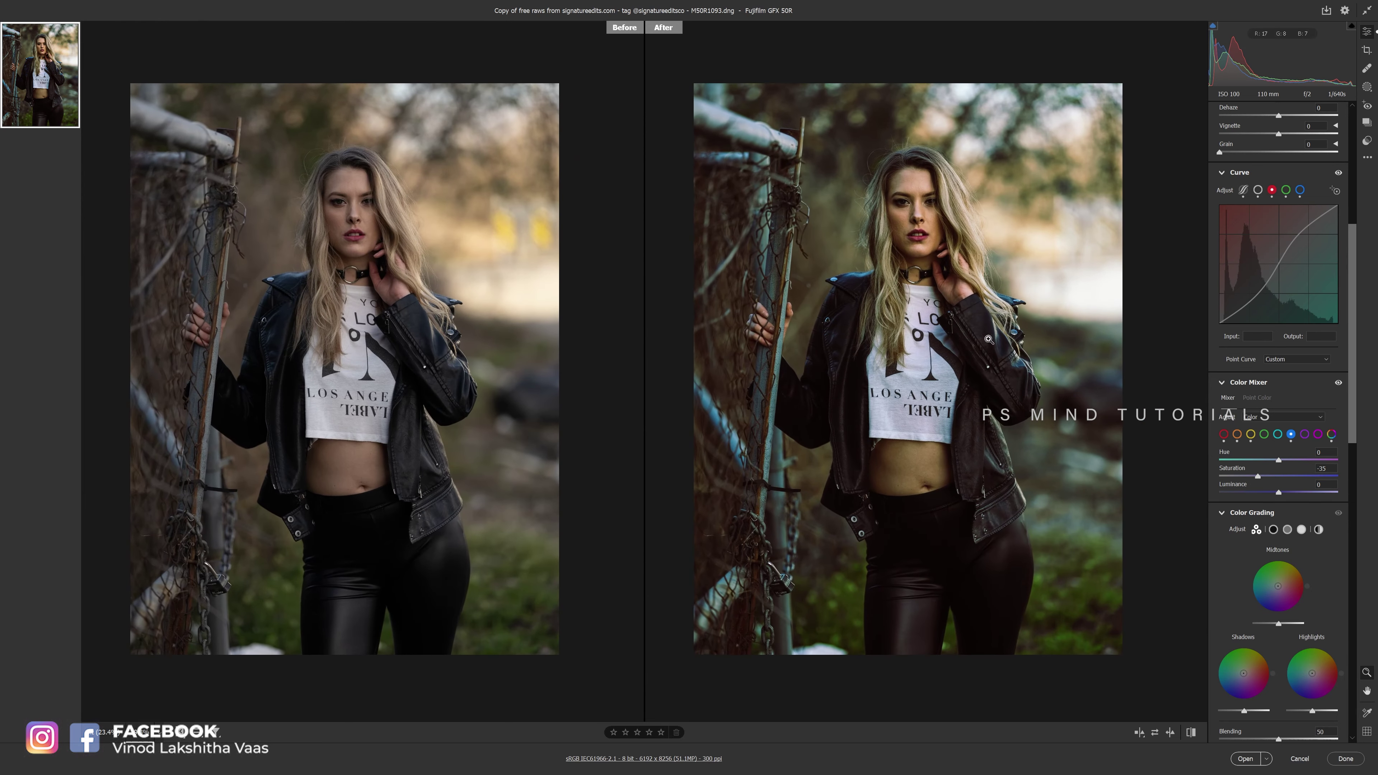
scroll(988, 338, up, 3)
scroll(982, 358, down, 5)
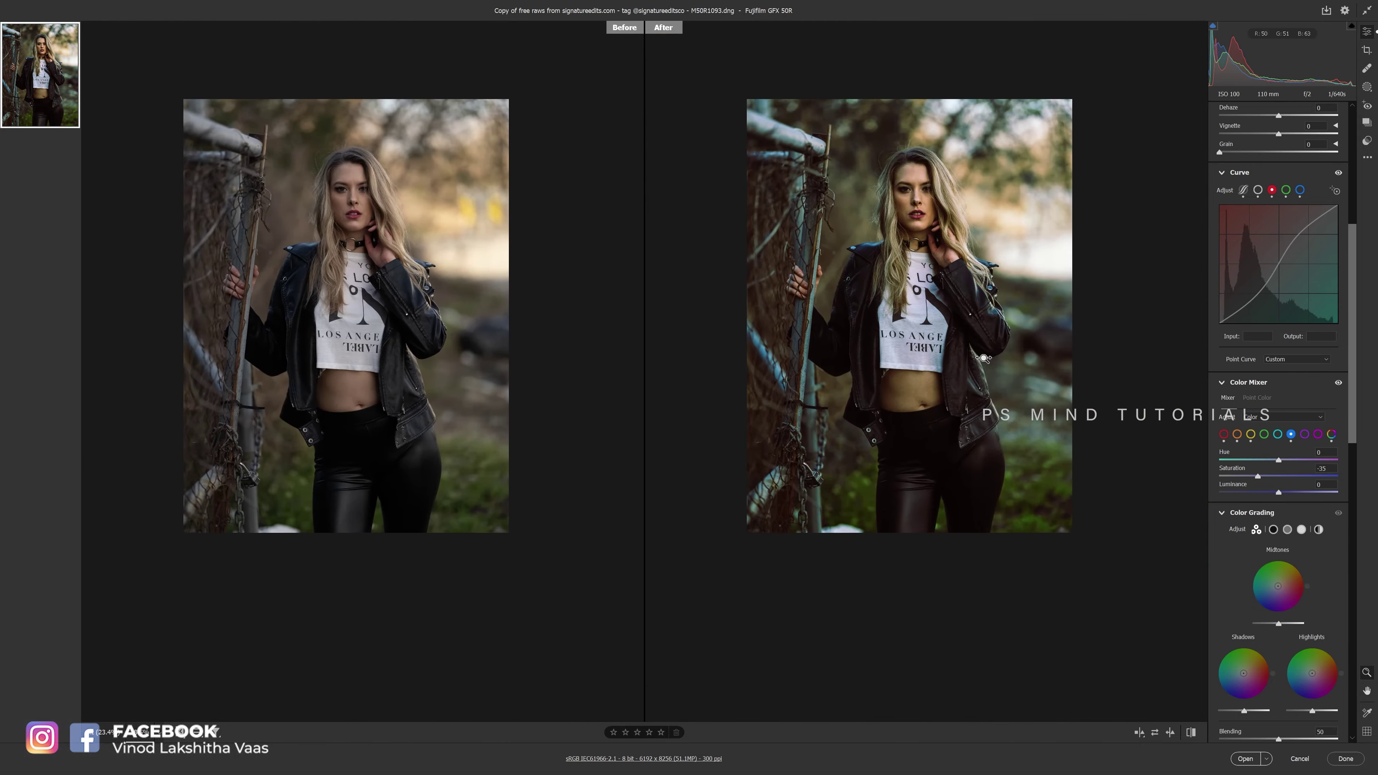
scroll(983, 358, up, 2)
scroll(1054, 364, up, 3)
scroll(1054, 364, down, 1)
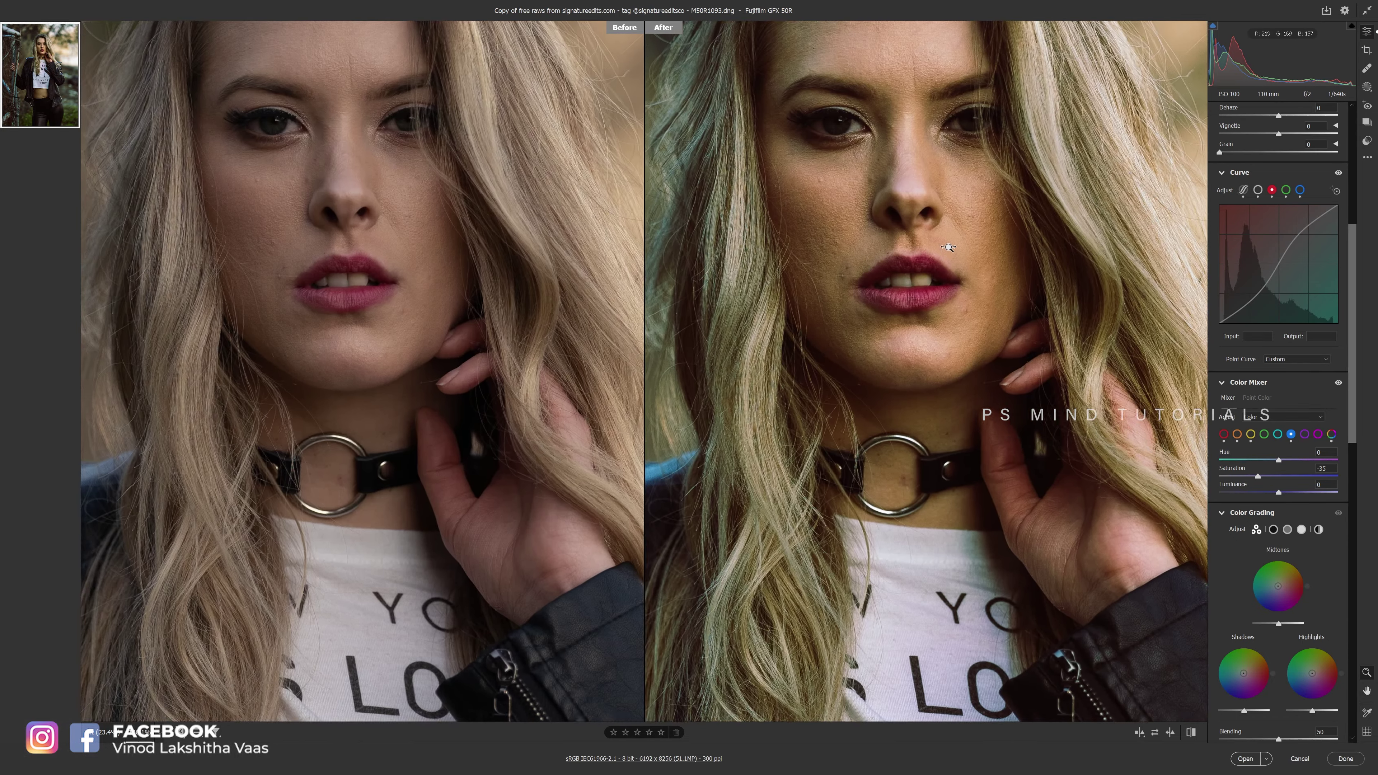
scroll(976, 362, down, 4)
scroll(975, 362, up, 1)
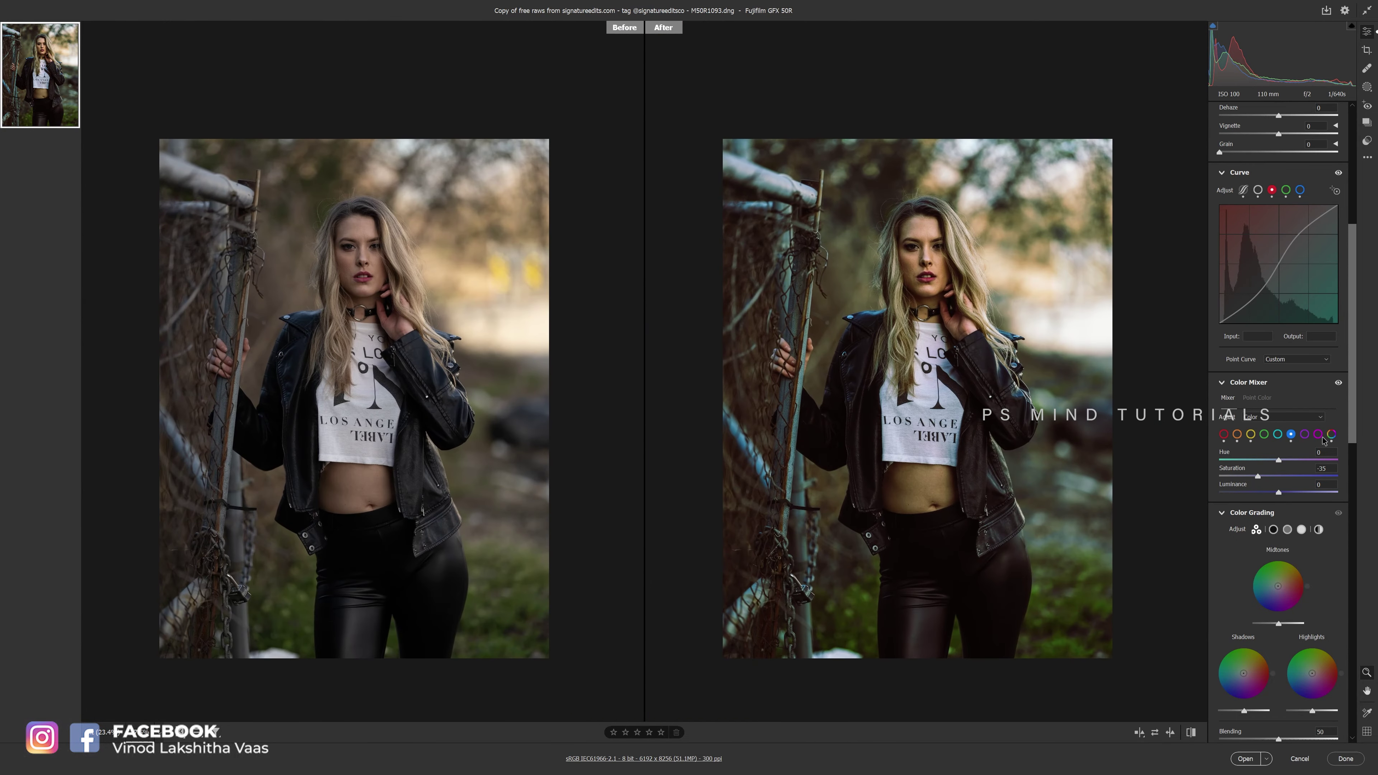
Lower the green saturation in Color Mixer to mute the foliage
click(1264, 434)
drag(1260, 476, 1249, 476)
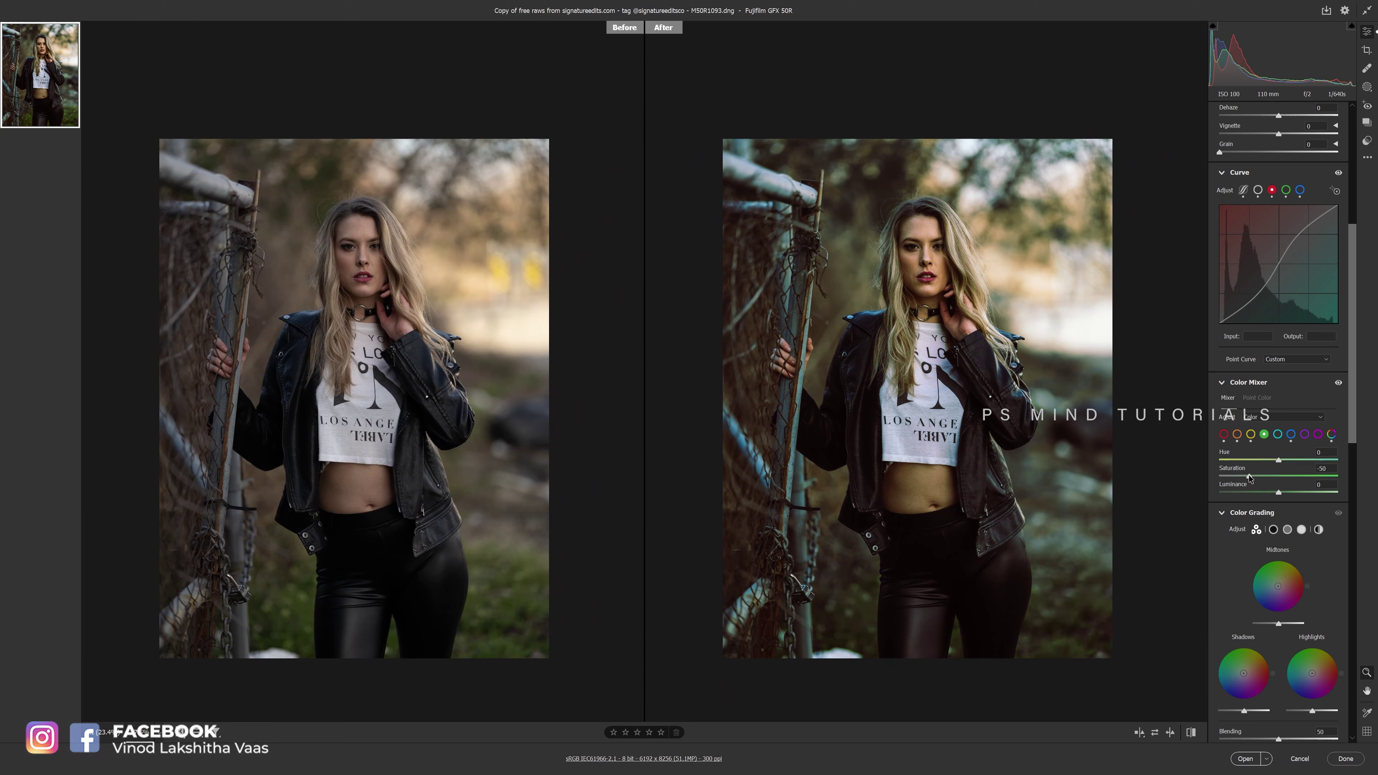
scroll(1264, 461, up, 1)
scroll(1275, 424, up, 2)
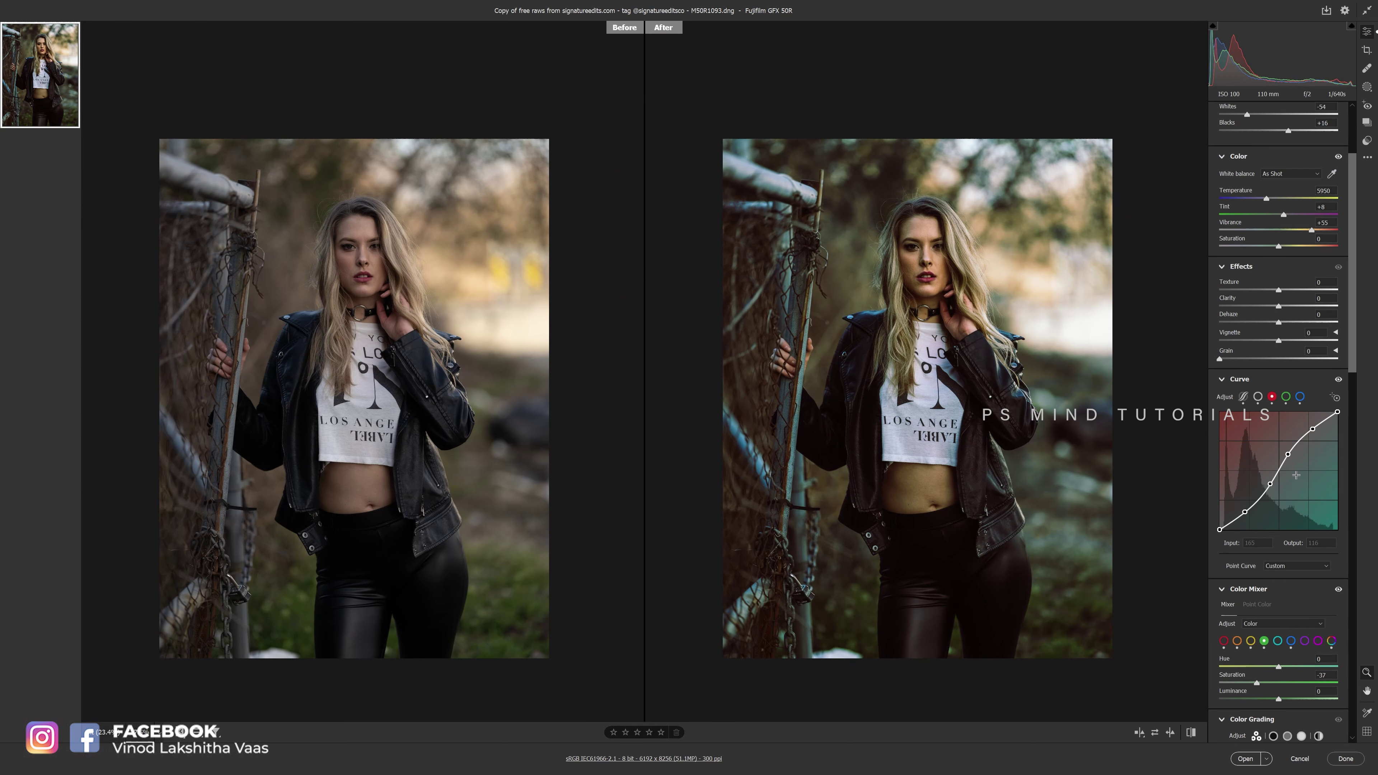
scroll(1290, 377, up, 2)
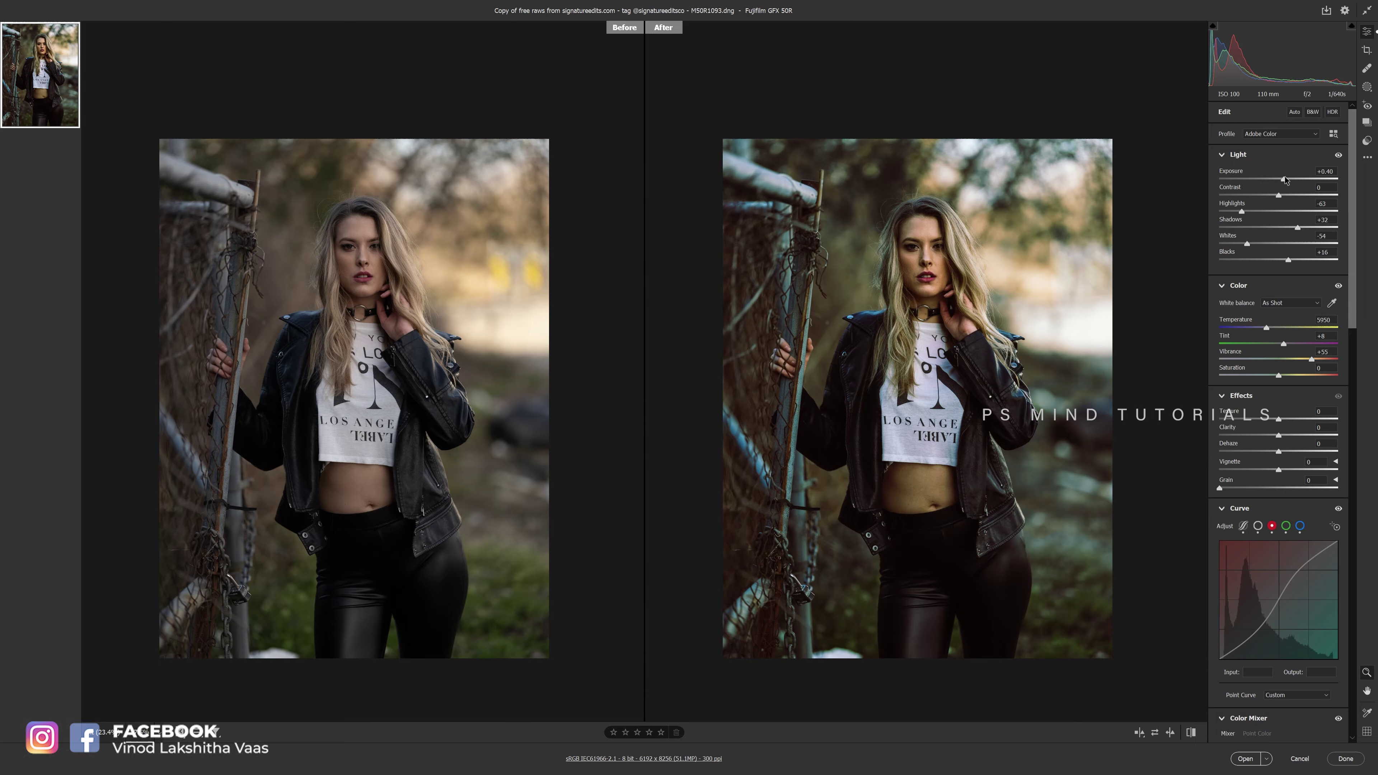
Brighten Exposure to roughly +0.55–0.65 and fit the whole photo back in view
drag(1285, 180, 1286, 180)
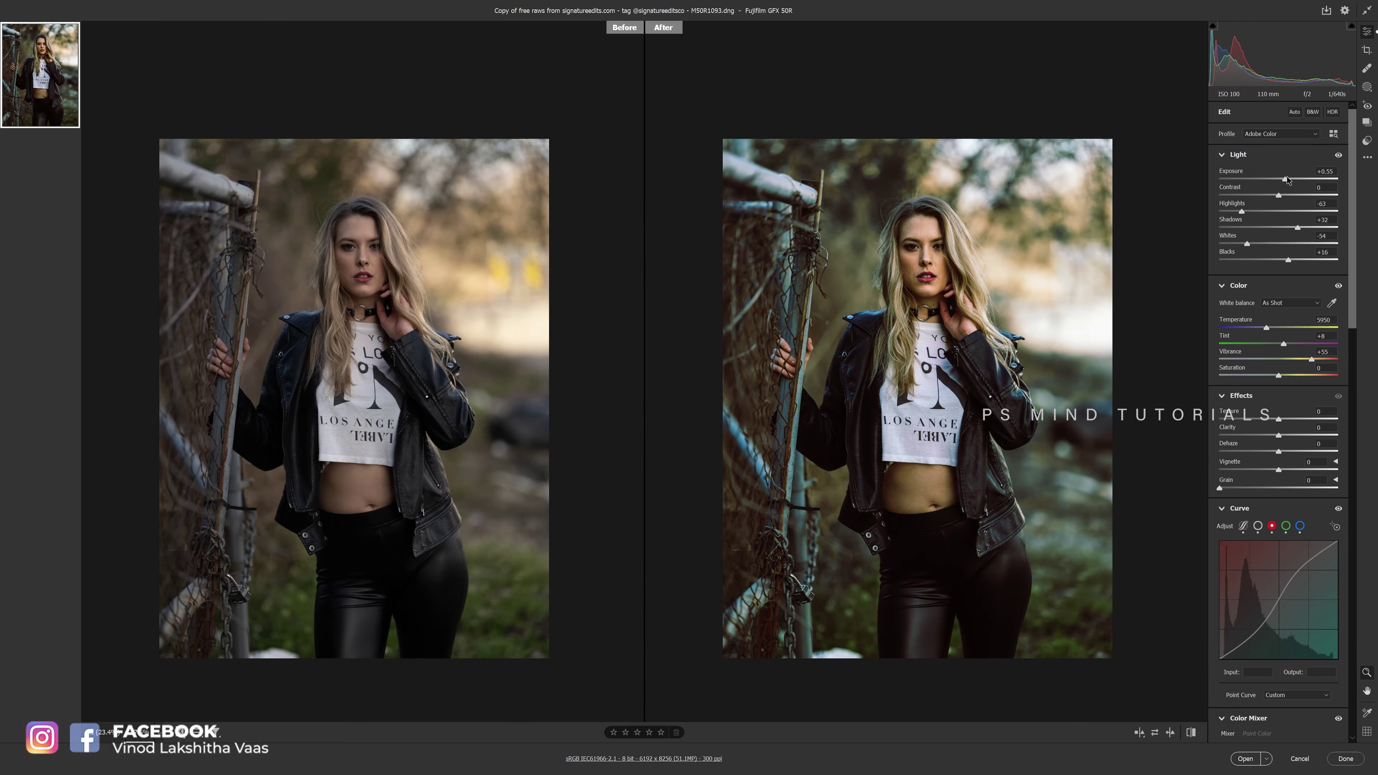
click(1042, 355)
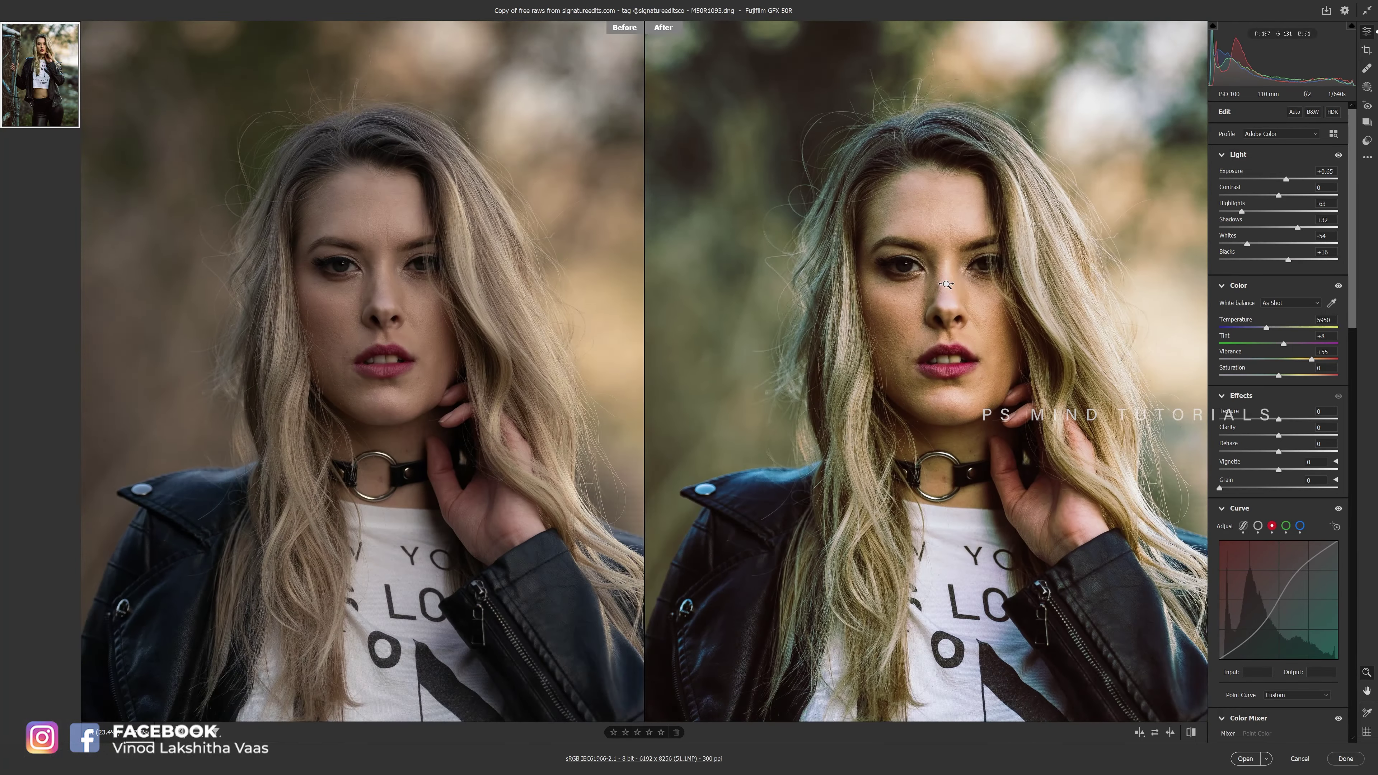
click(1042, 354)
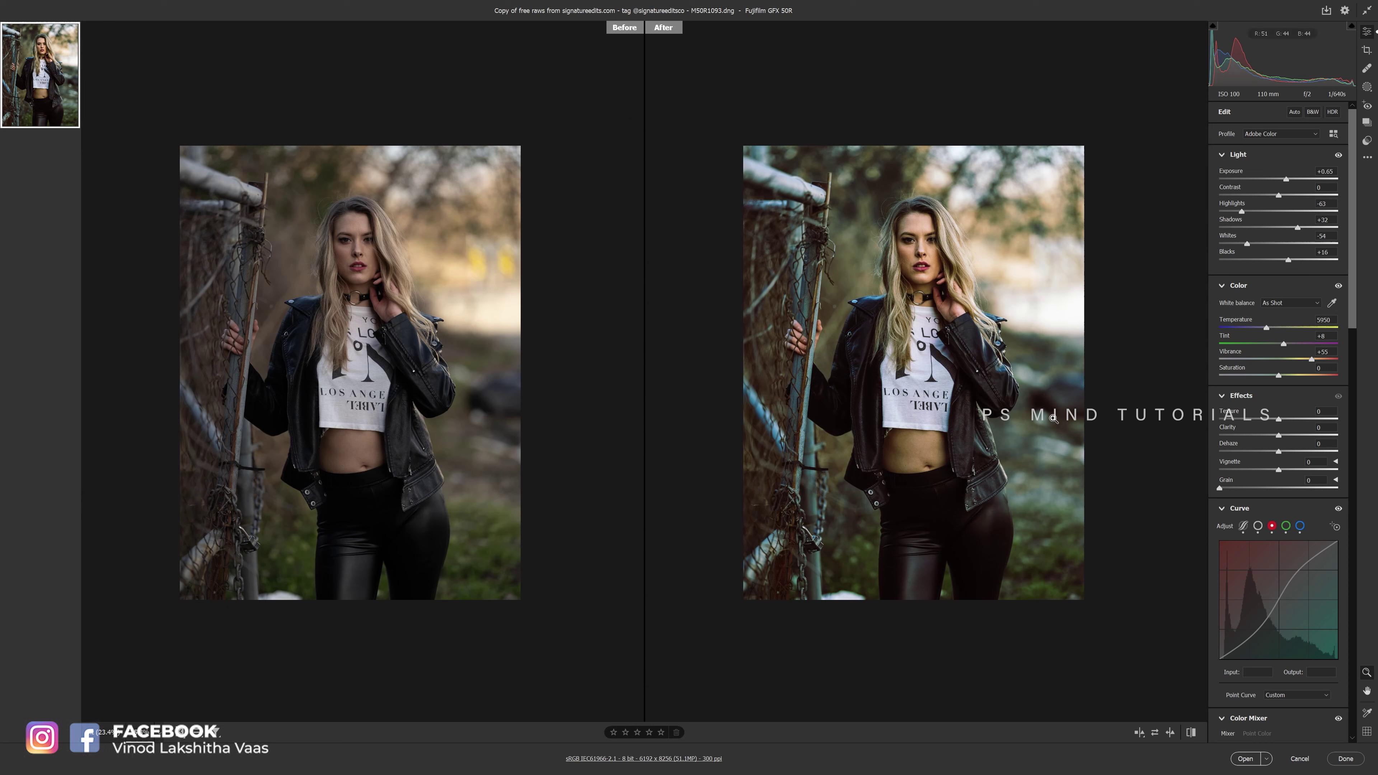
scroll(1248, 347, down, 7)
click(1277, 383)
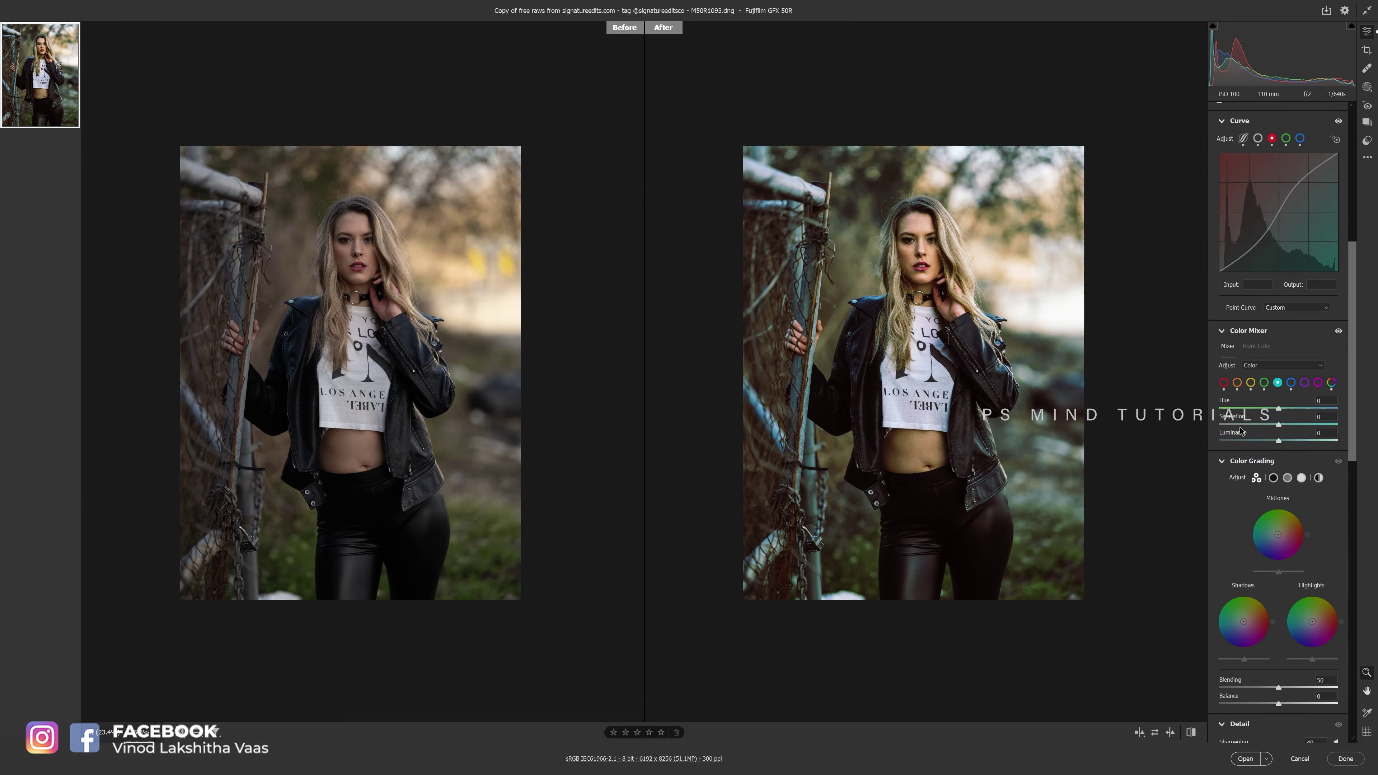
Warm the white balance Temperature to 6850
click(1294, 382)
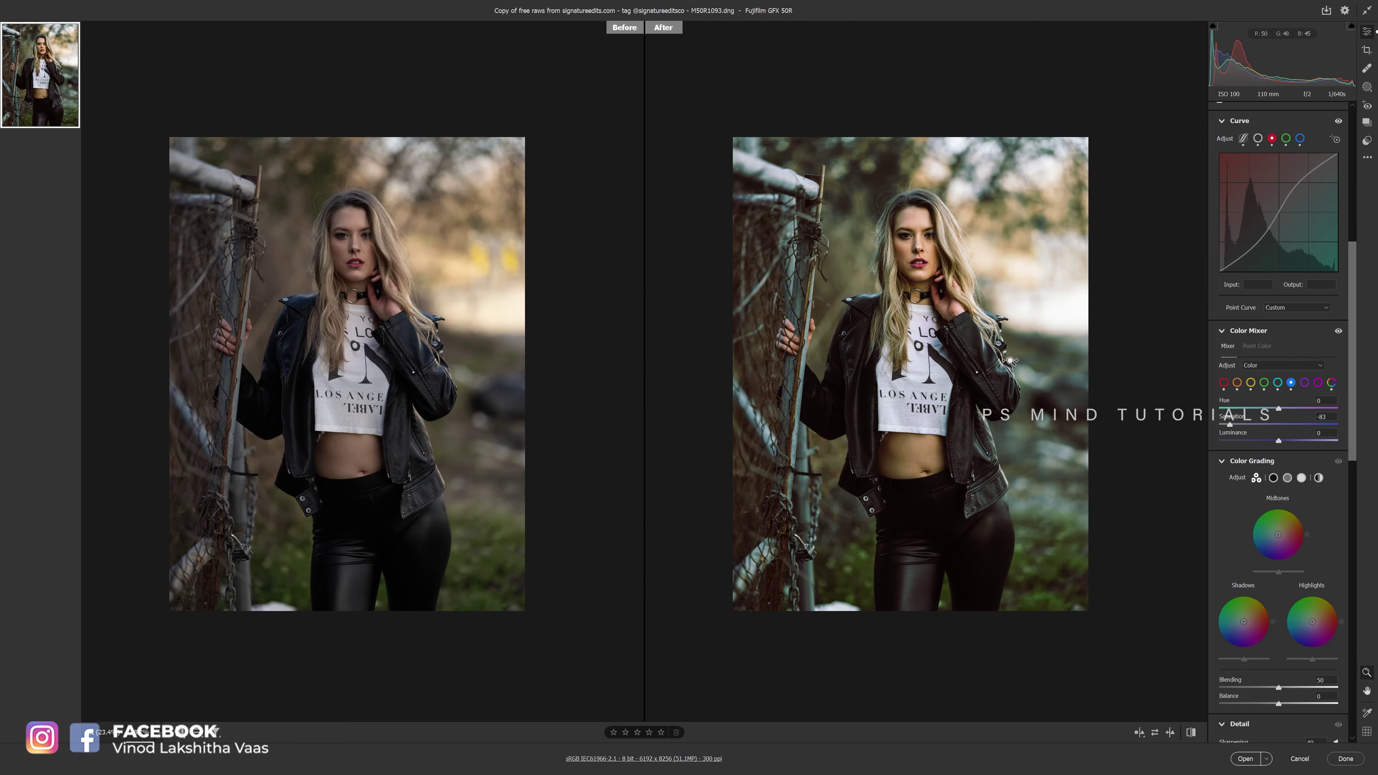
scroll(1187, 375, up, 4)
scroll(1188, 348, down, 2)
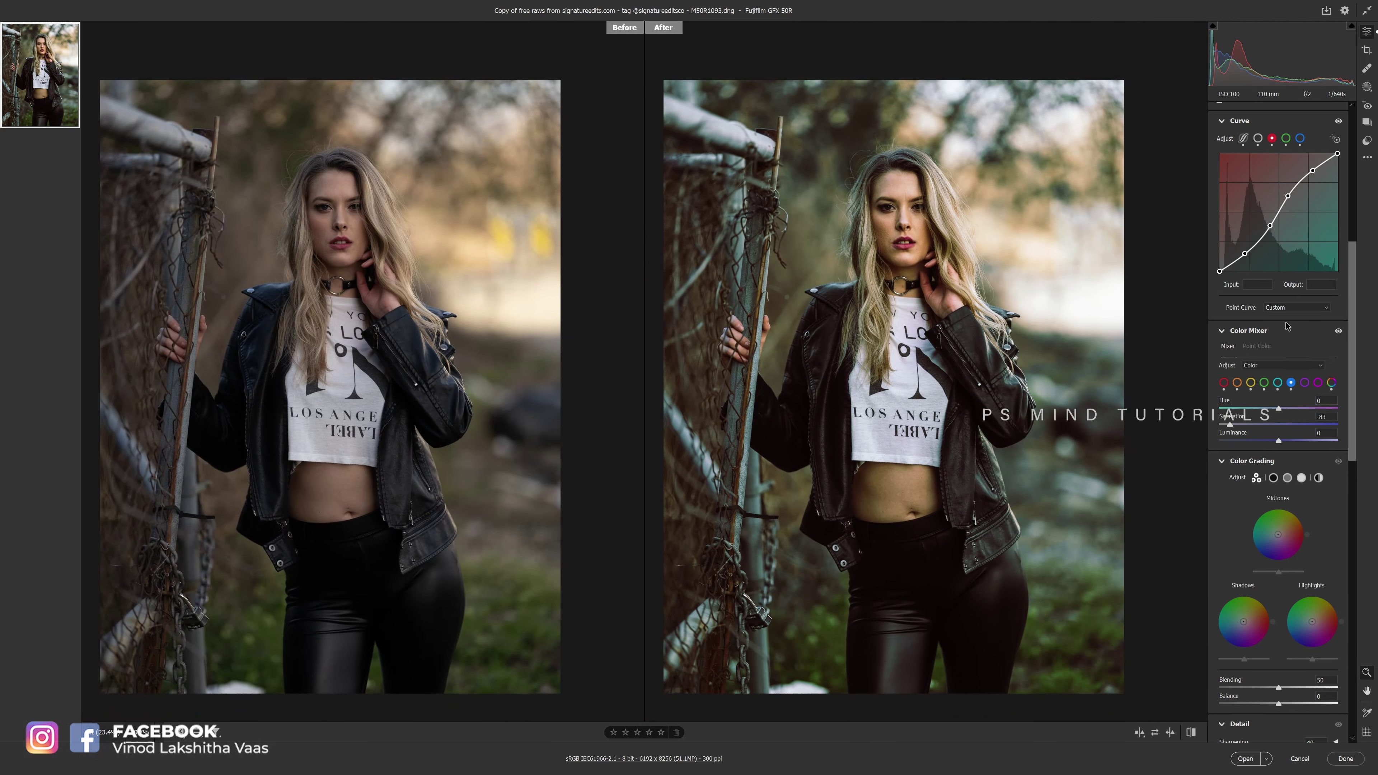
scroll(1282, 345, up, 10)
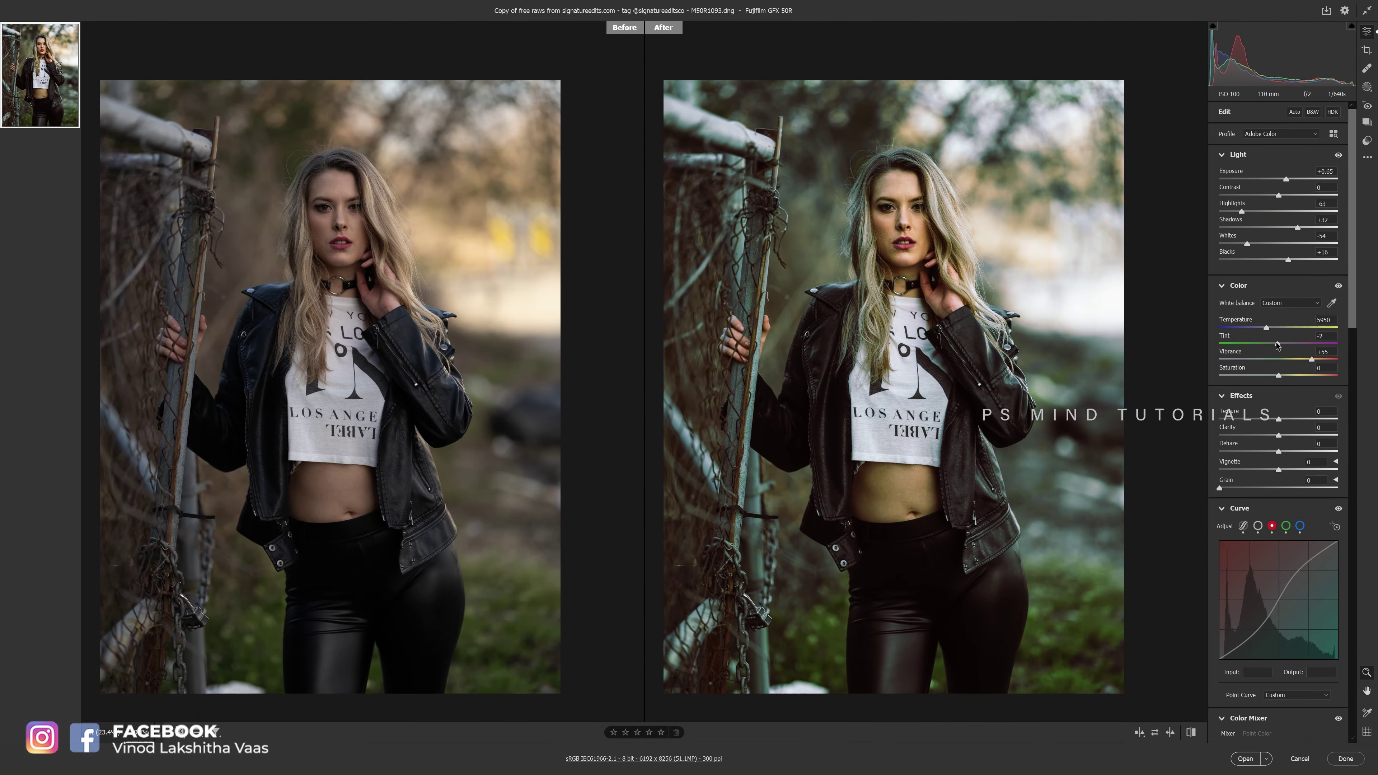
drag(1275, 334, 1278, 329)
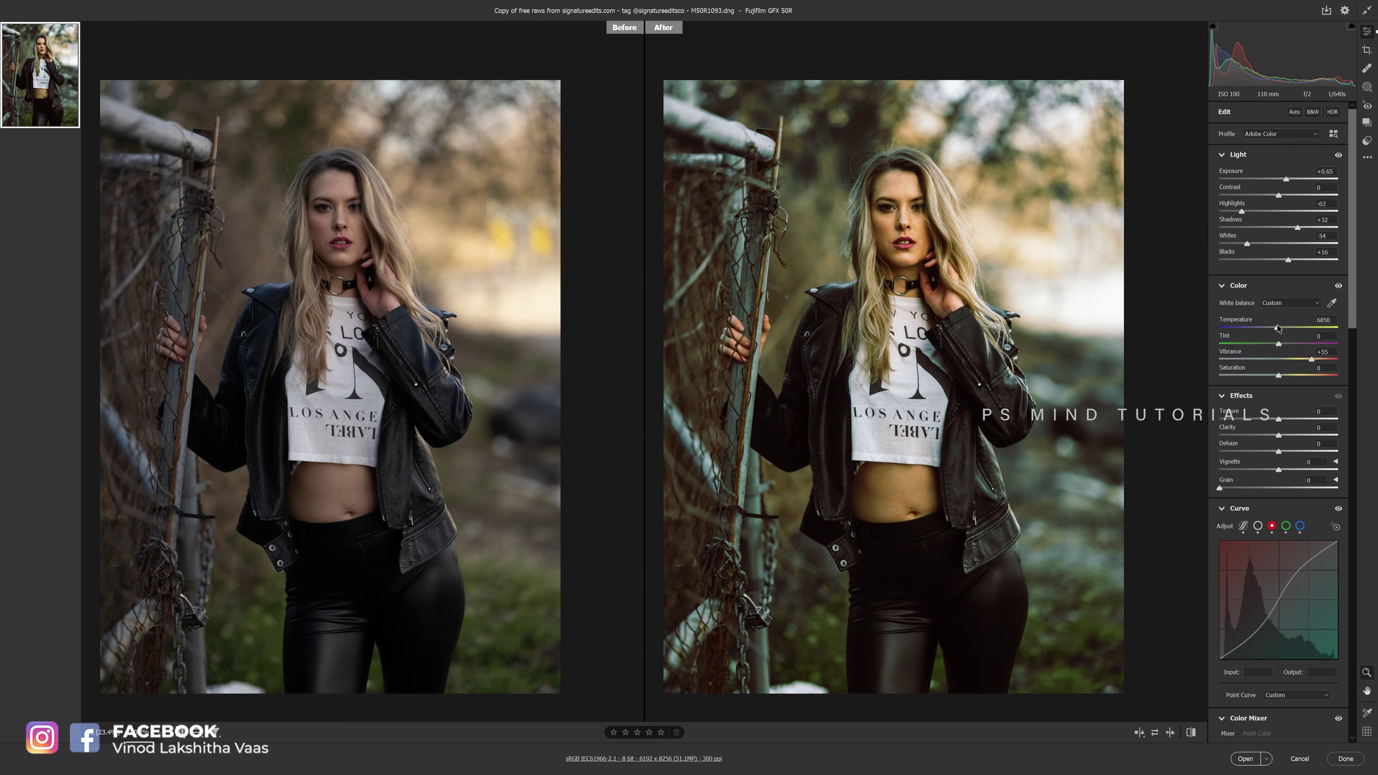
In Color Grading, tint the highlights toward blue and shift the midtones toward warm red
scroll(1282, 387, down, 10)
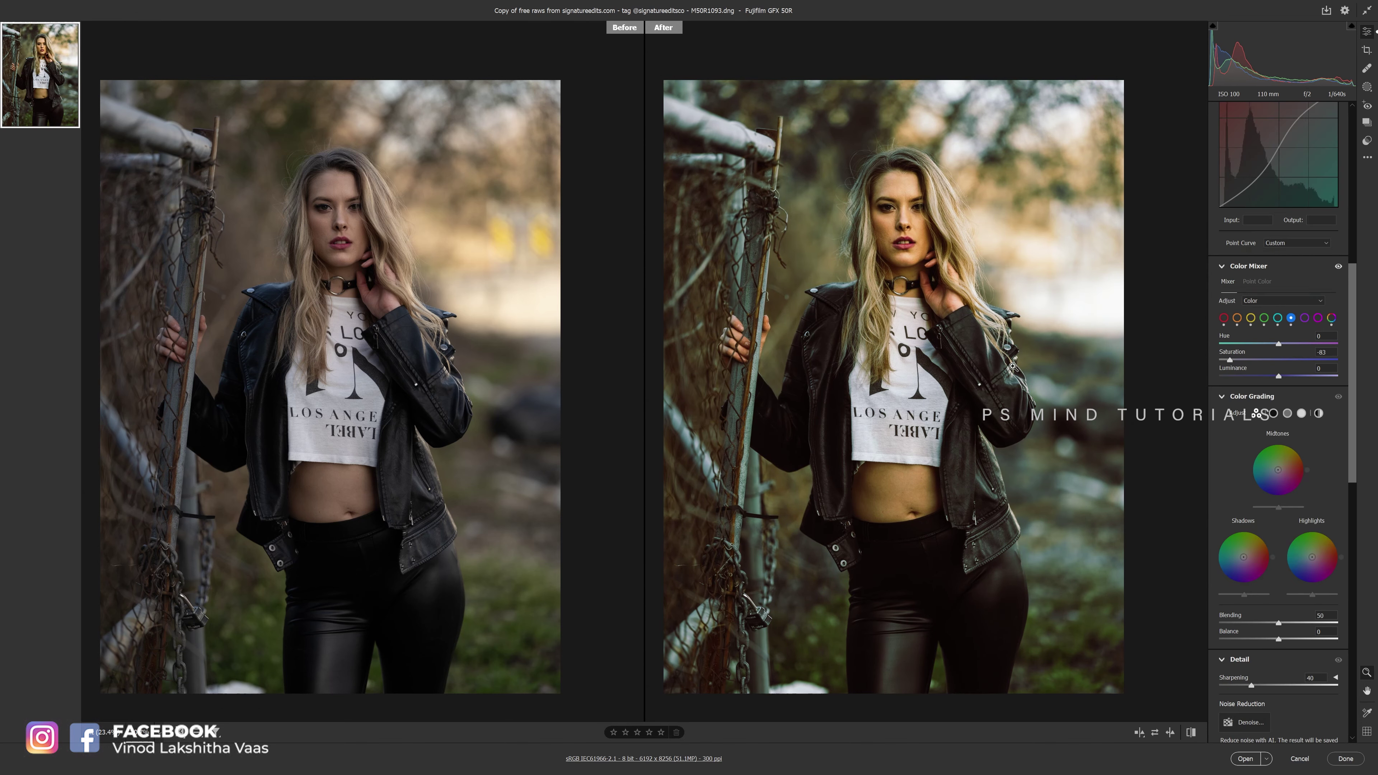
scroll(1320, 501, up, 5)
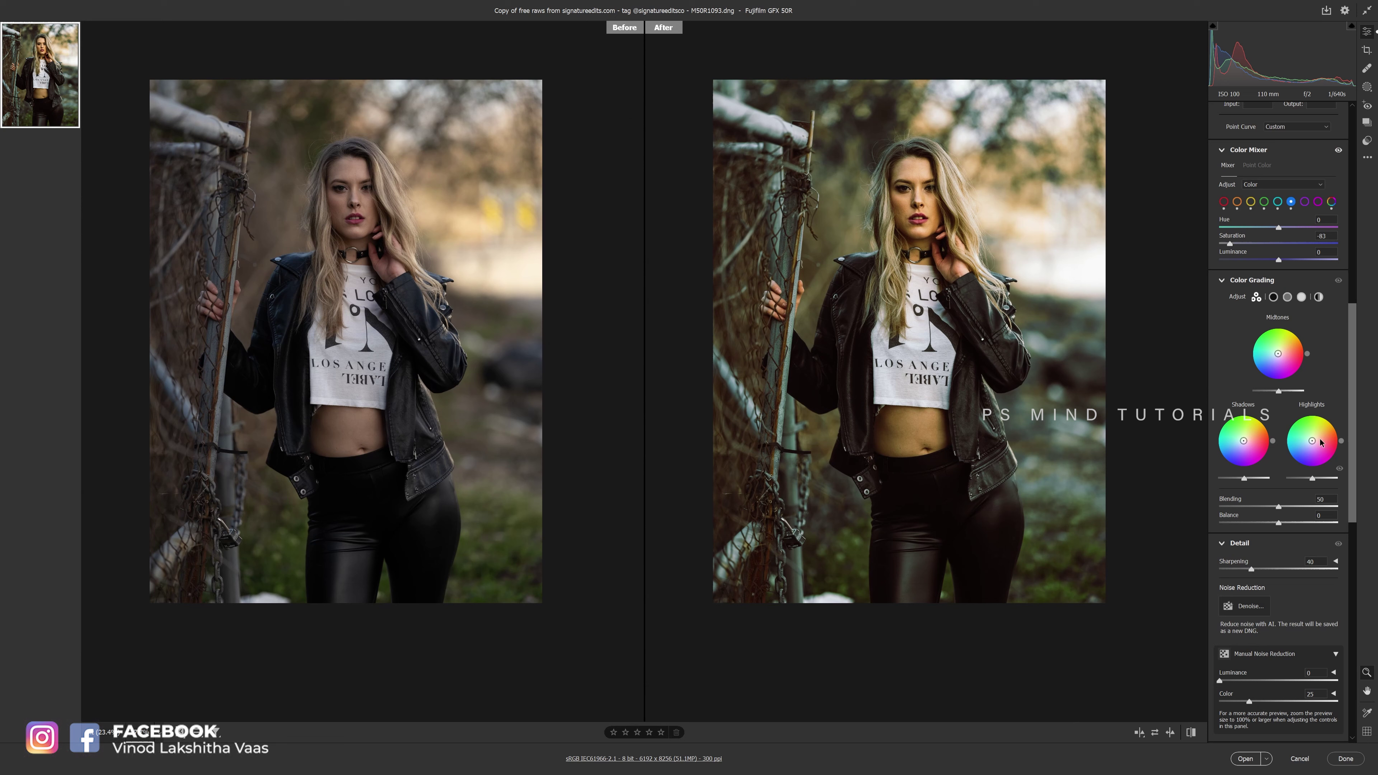
drag(1313, 441, 1238, 445)
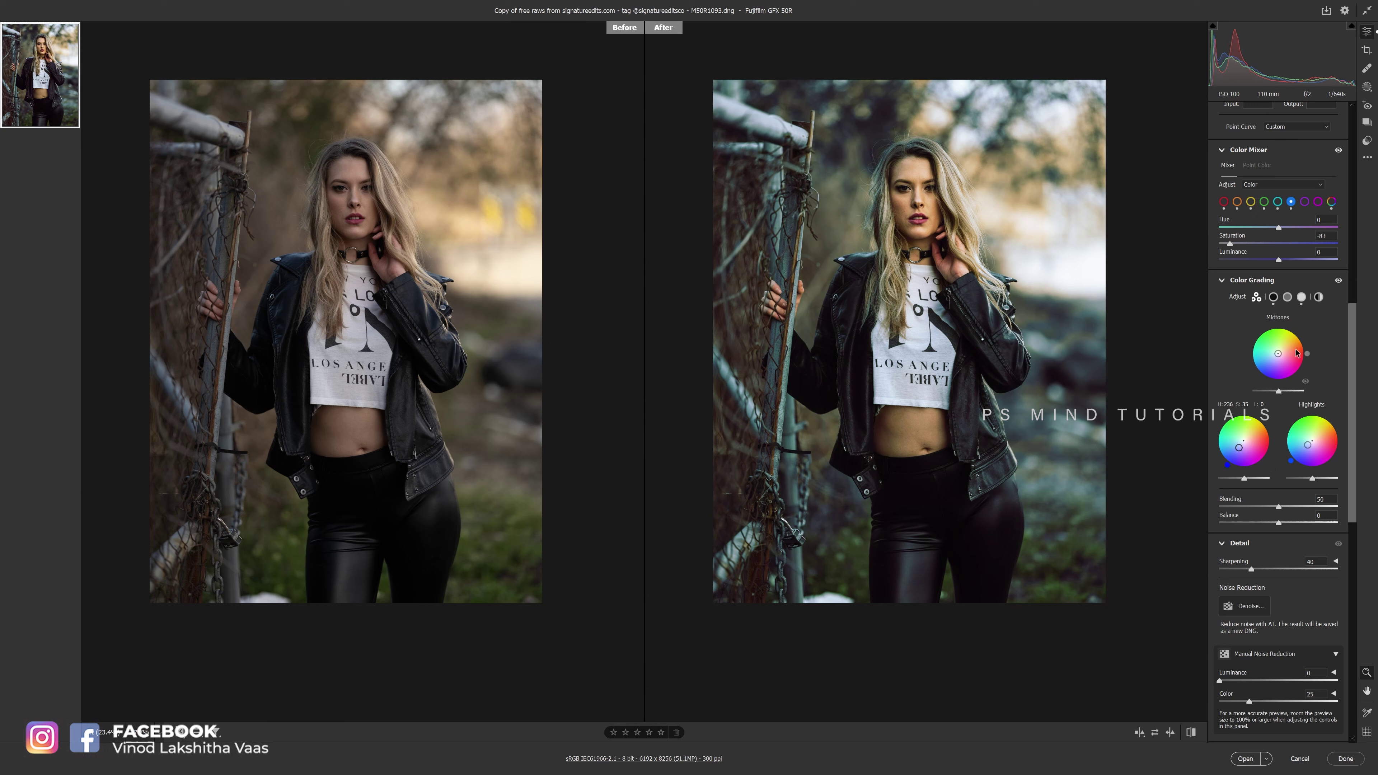
drag(1277, 353, 1279, 349)
drag(1272, 356, 1281, 354)
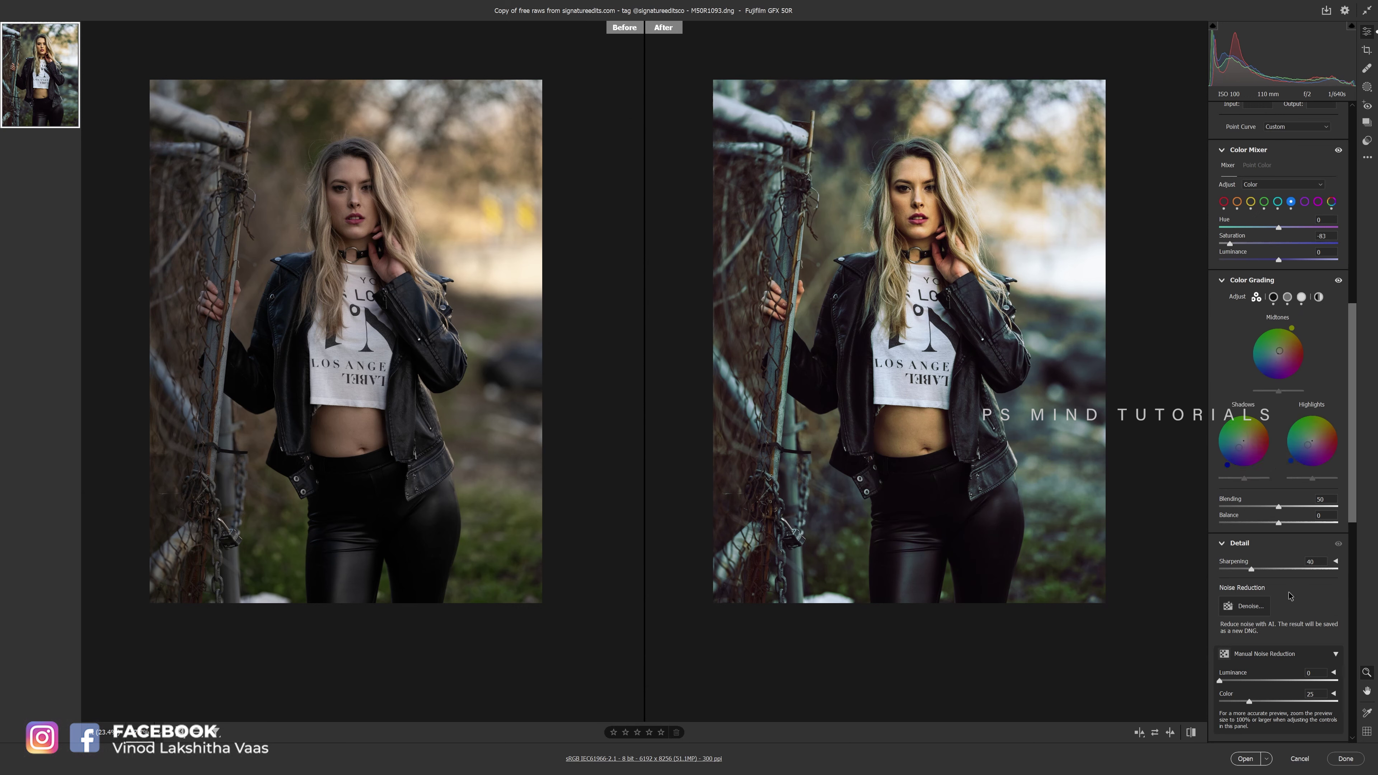
scroll(1279, 353, down, 8)
scroll(1280, 551, down, 3)
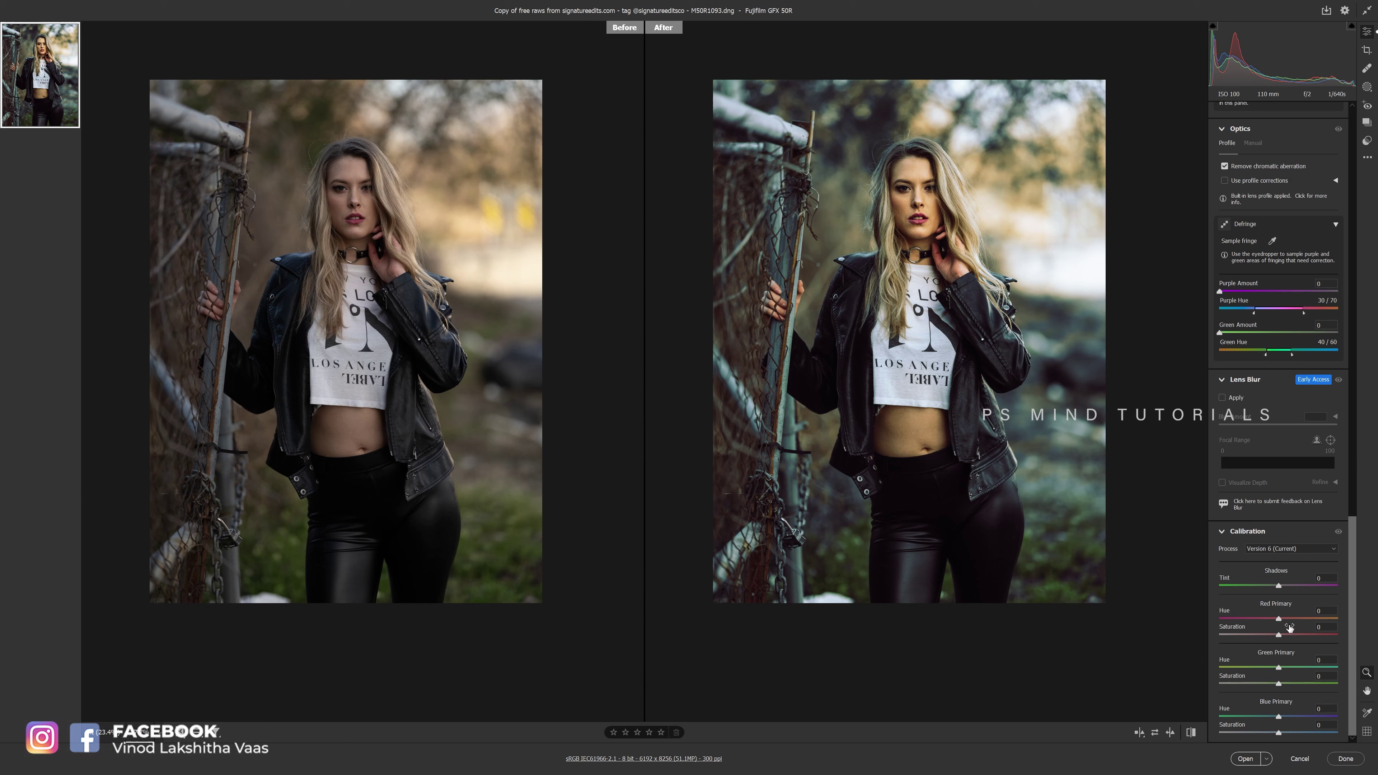
Set Calibration Red hue -10, Green hue -19, Blue hue -24 and Blue saturation -25
mouse_move(1278, 619)
mouse_down()
mouse_move(1297, 618)
mouse_move(1251, 619)
mouse_up()
drag(1278, 667, 1258, 667)
drag(1291, 716, 1255, 733)
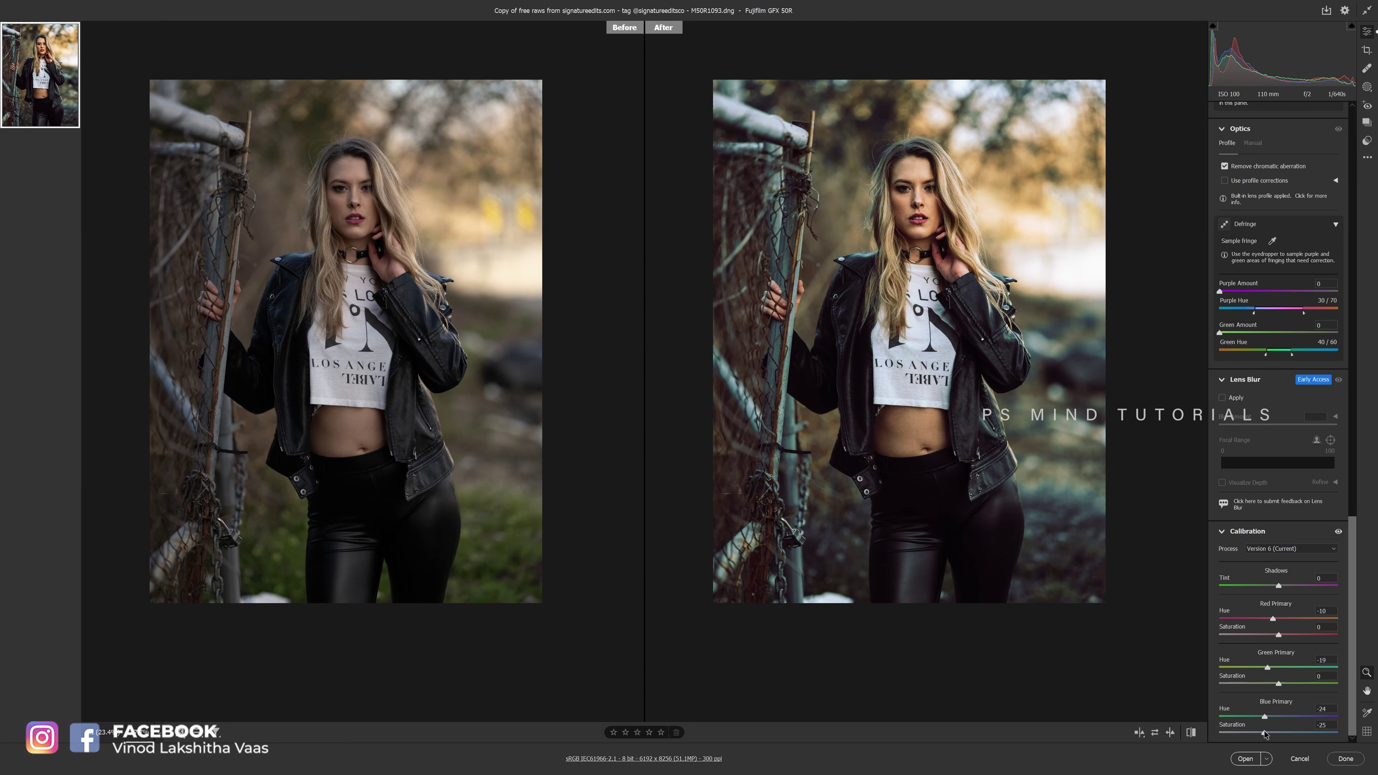
Toggle the tone curve off and on to compare, then lower and reposition red curve points
scroll(1256, 472, up, 2)
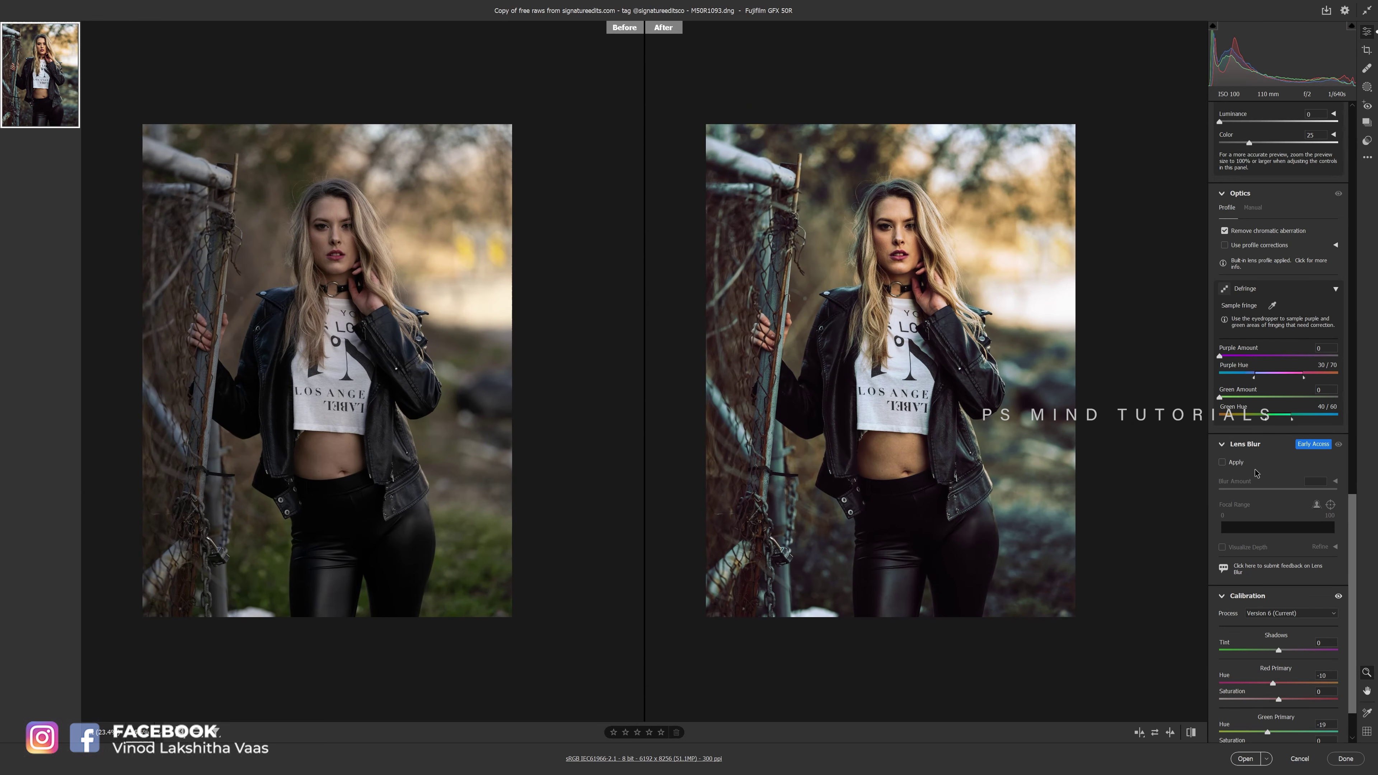
scroll(1256, 472, up, 10)
scroll(1264, 445, up, 2)
scroll(1280, 413, up, 4)
scroll(1302, 371, up, 3)
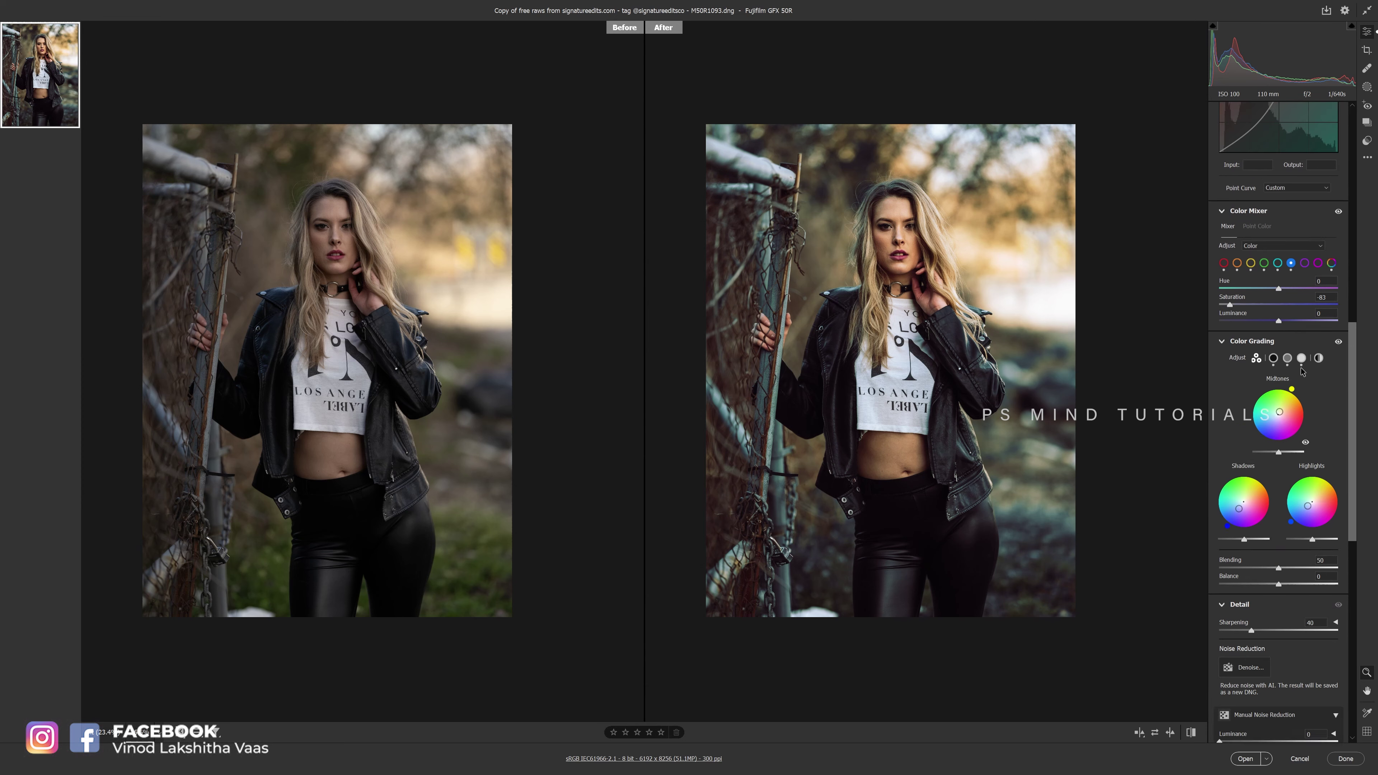
scroll(1301, 375, up, 2)
scroll(1290, 393, up, 4)
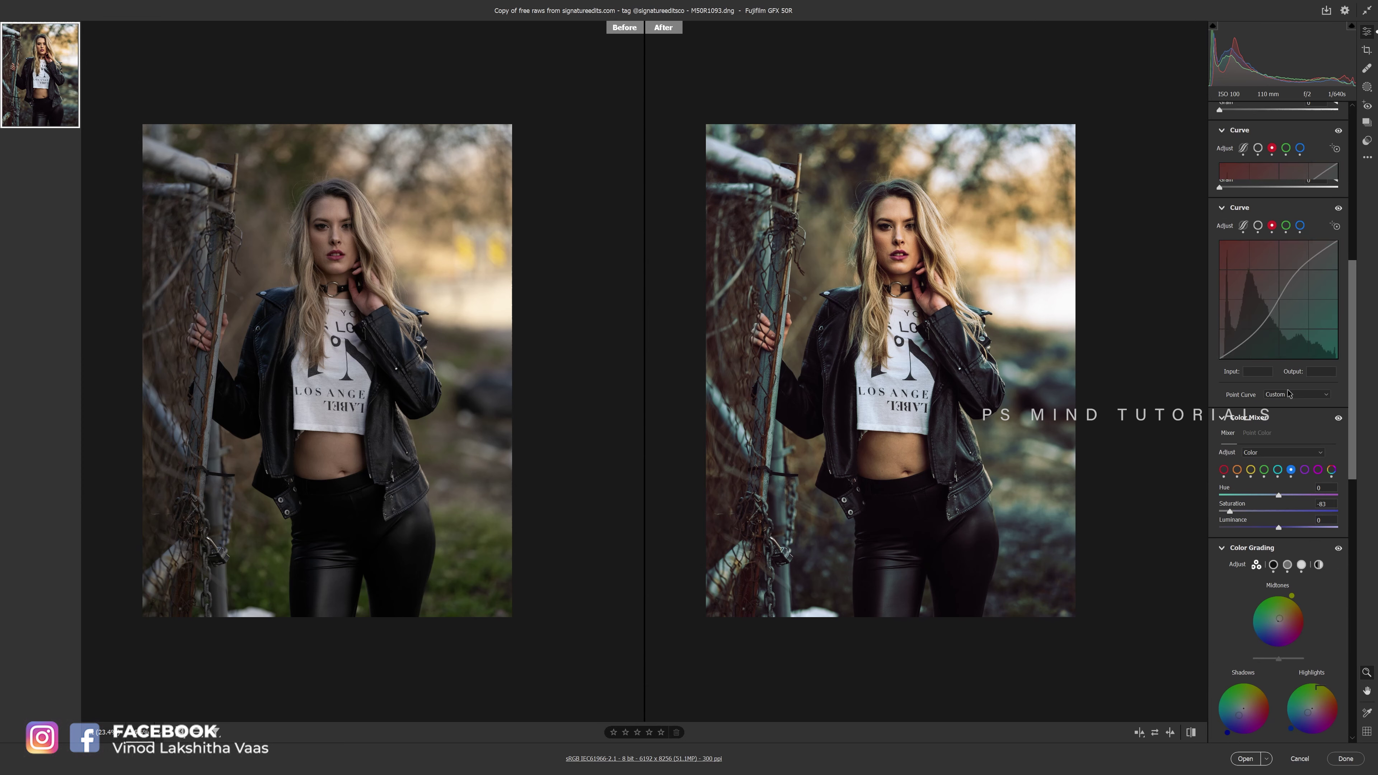
click(1338, 208)
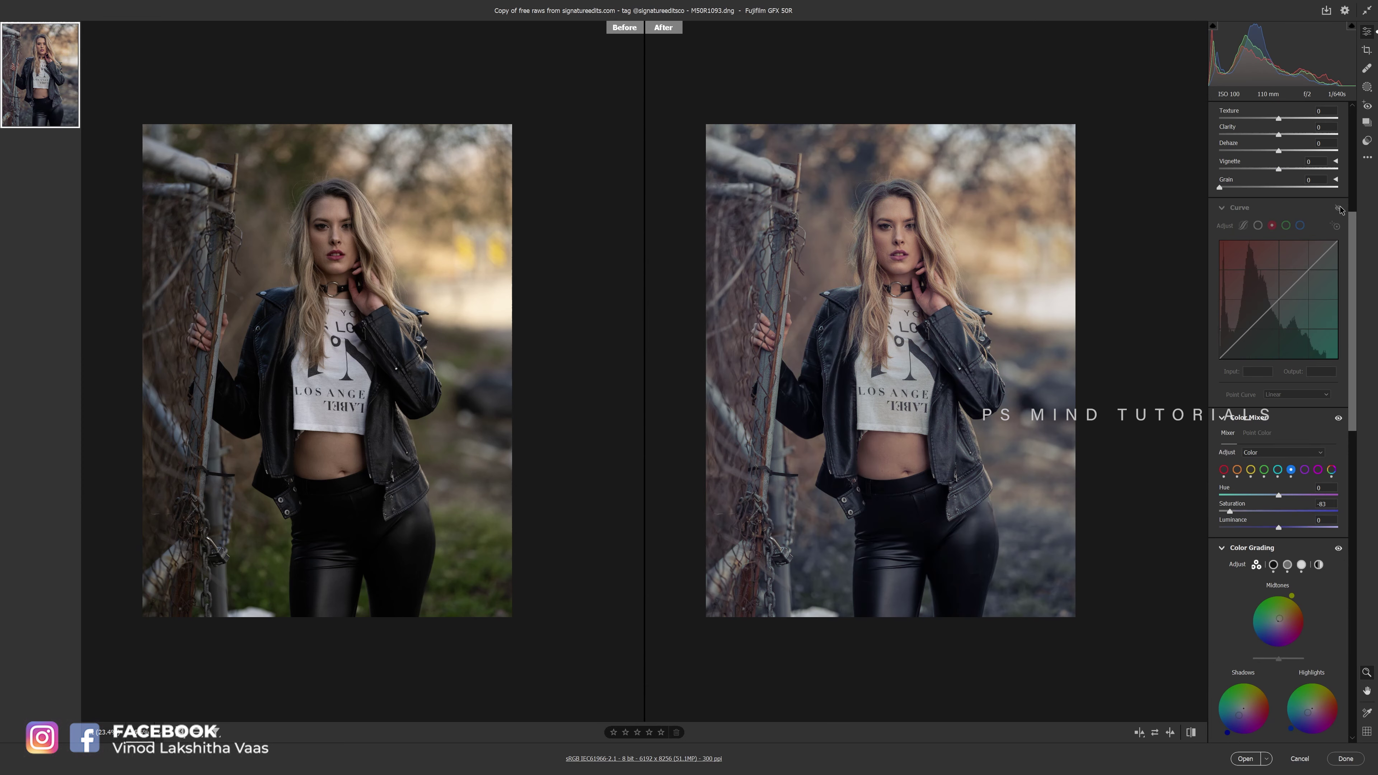
click(1339, 208)
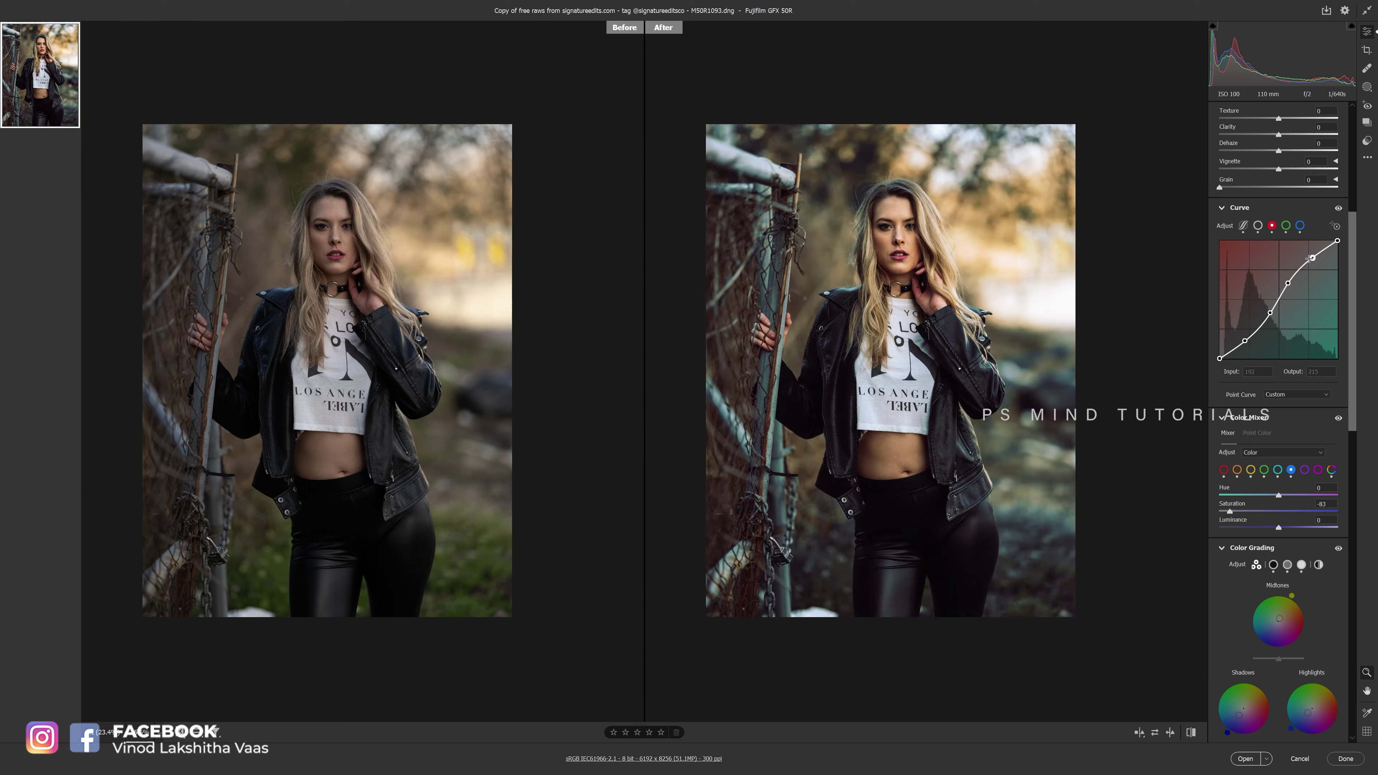
drag(1308, 259, 1289, 287)
drag(1245, 340, 1251, 336)
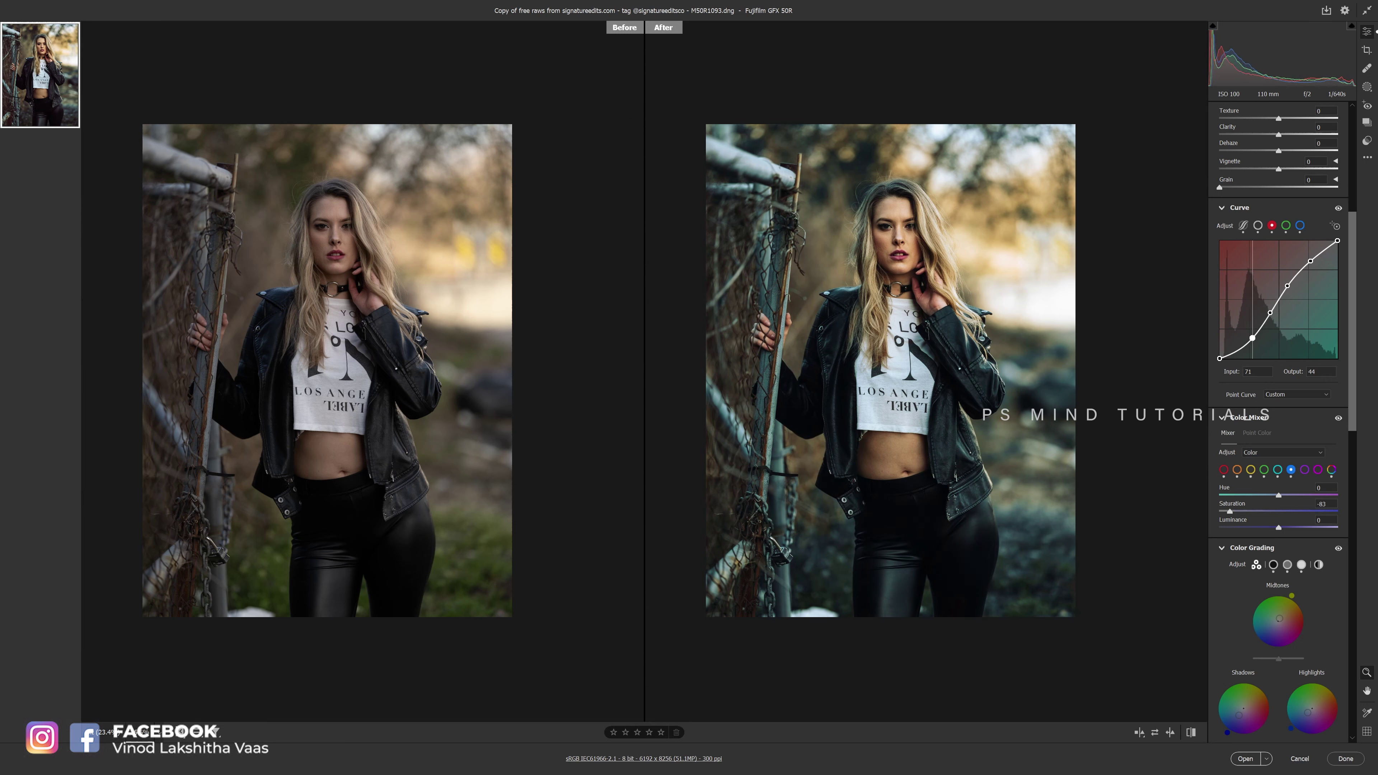
Add a raised highlight point to the green curve and pull its shadow point down
click(1286, 226)
click(1294, 276)
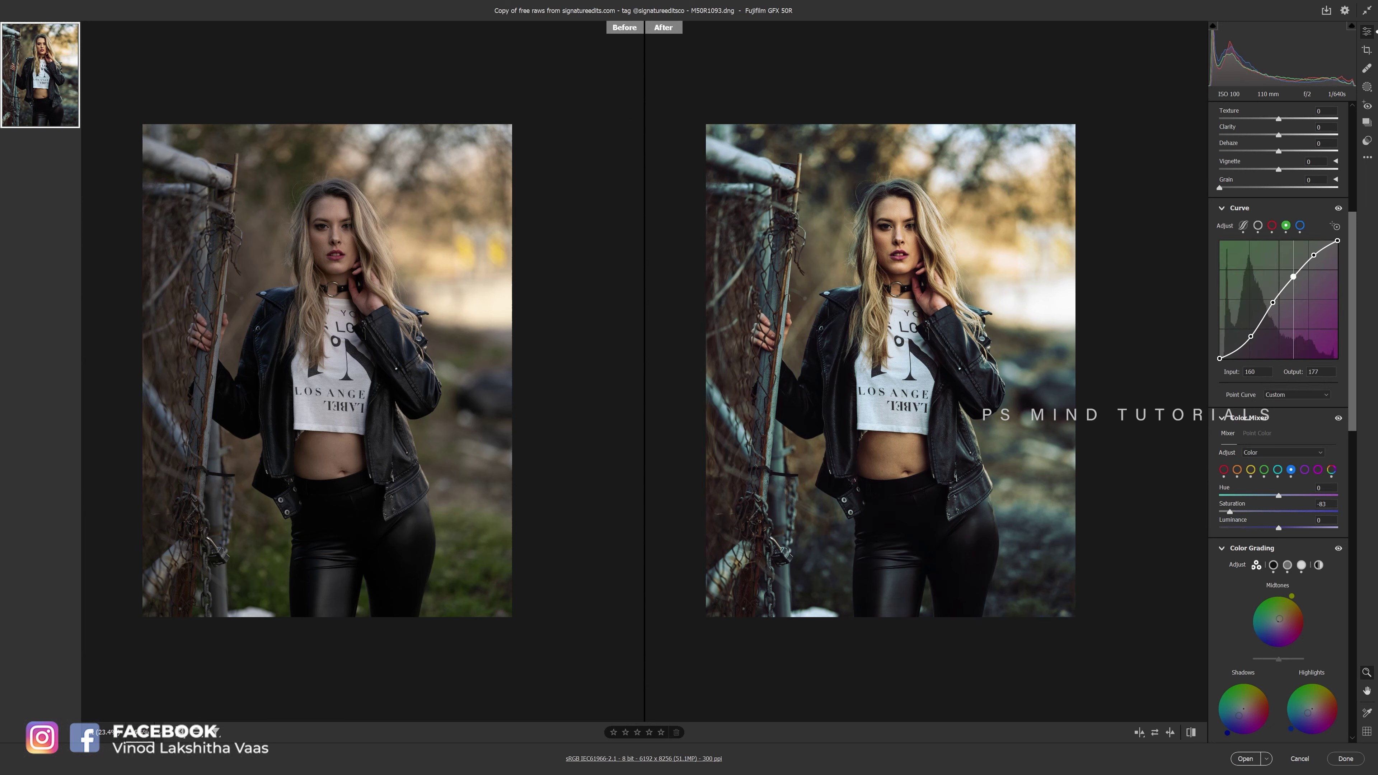
drag(1294, 277, 1292, 276)
drag(1251, 337, 1250, 337)
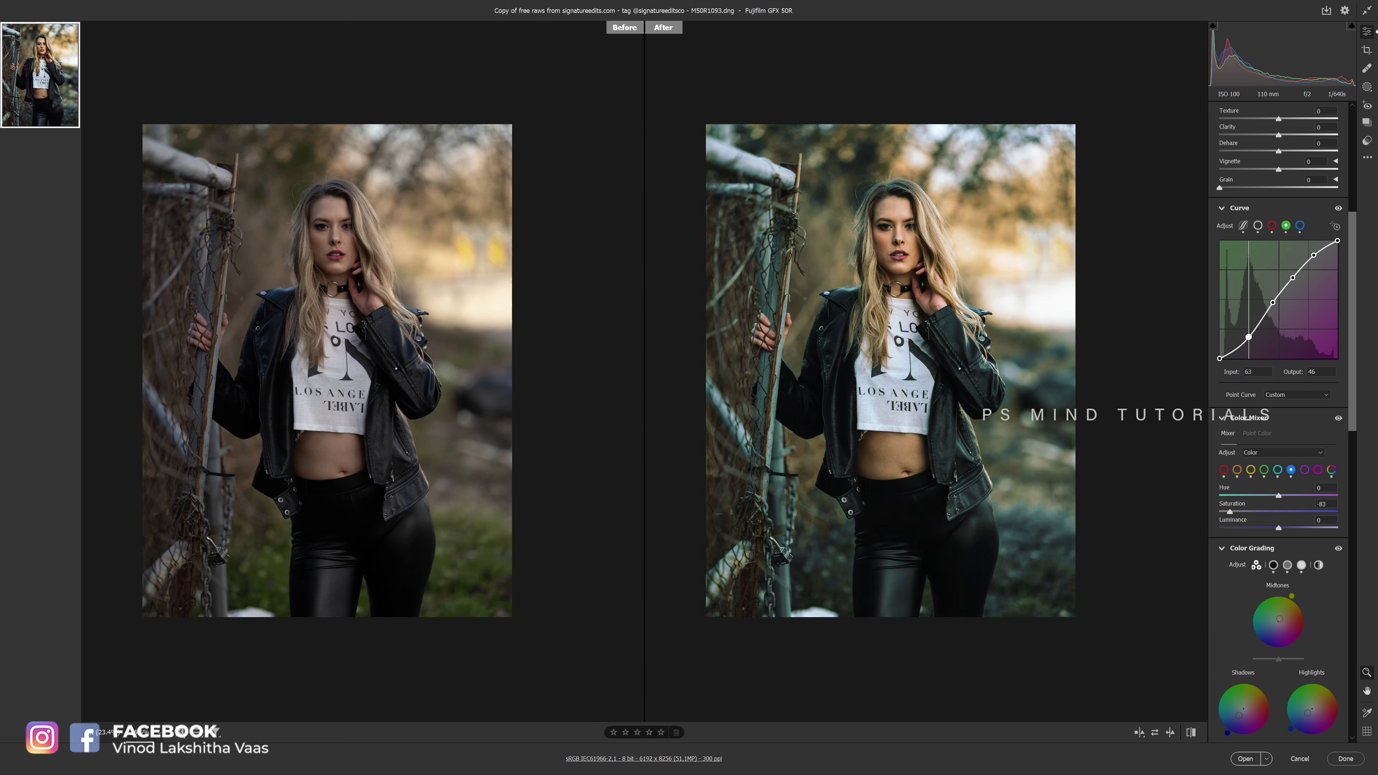
Reshape the blue curve: soften its highlight point, lower shadows, and add several midtone and high points
click(1299, 225)
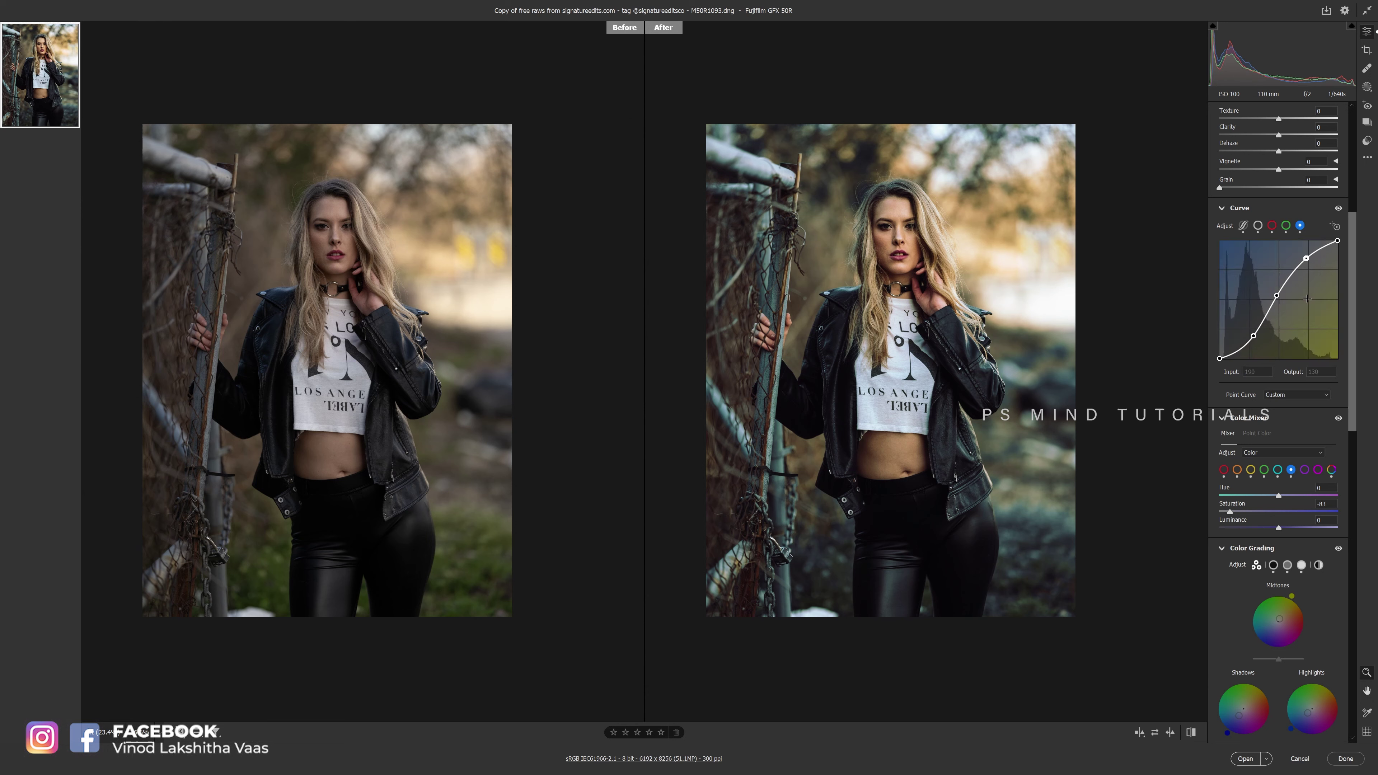
click(1304, 257)
drag(1305, 256, 1298, 253)
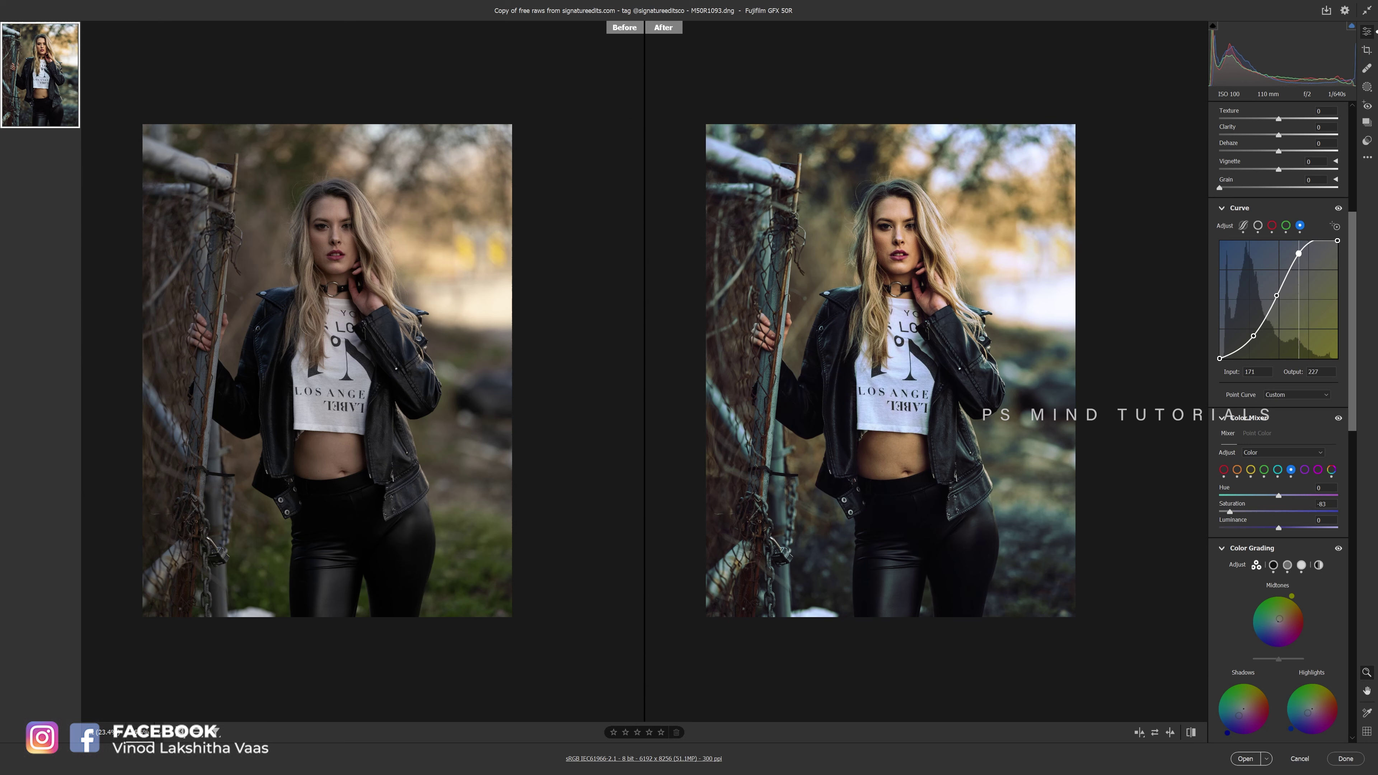
drag(1300, 254, 1304, 264)
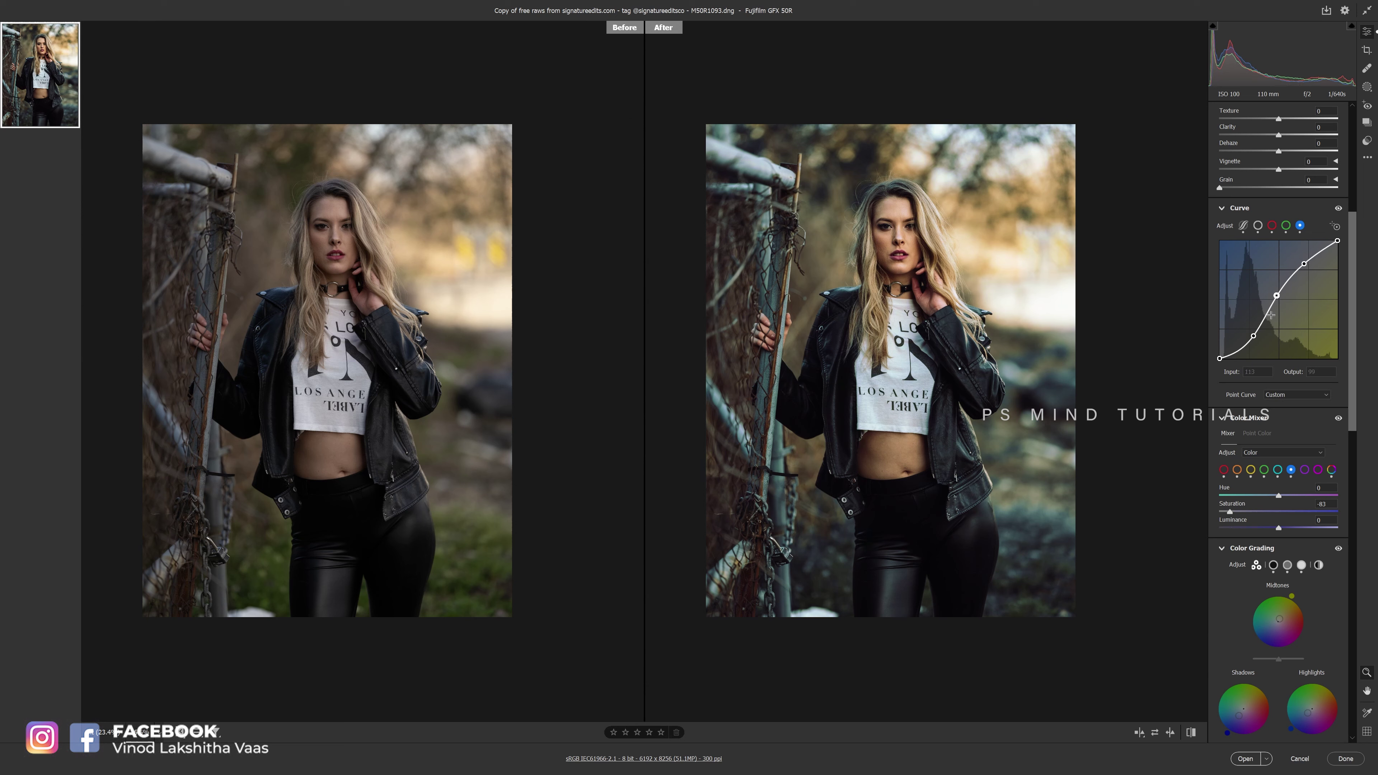
drag(1254, 336, 1249, 337)
click(1264, 317)
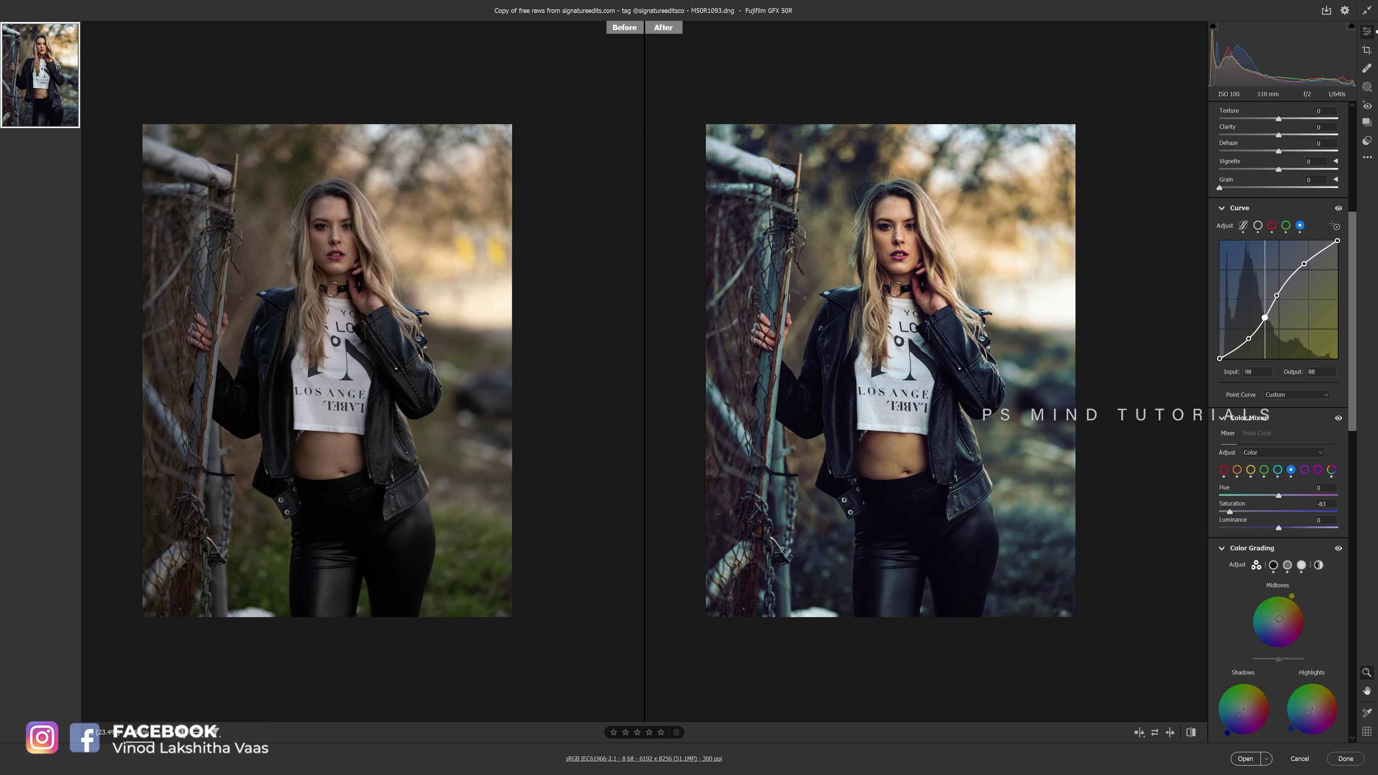
click(1288, 275)
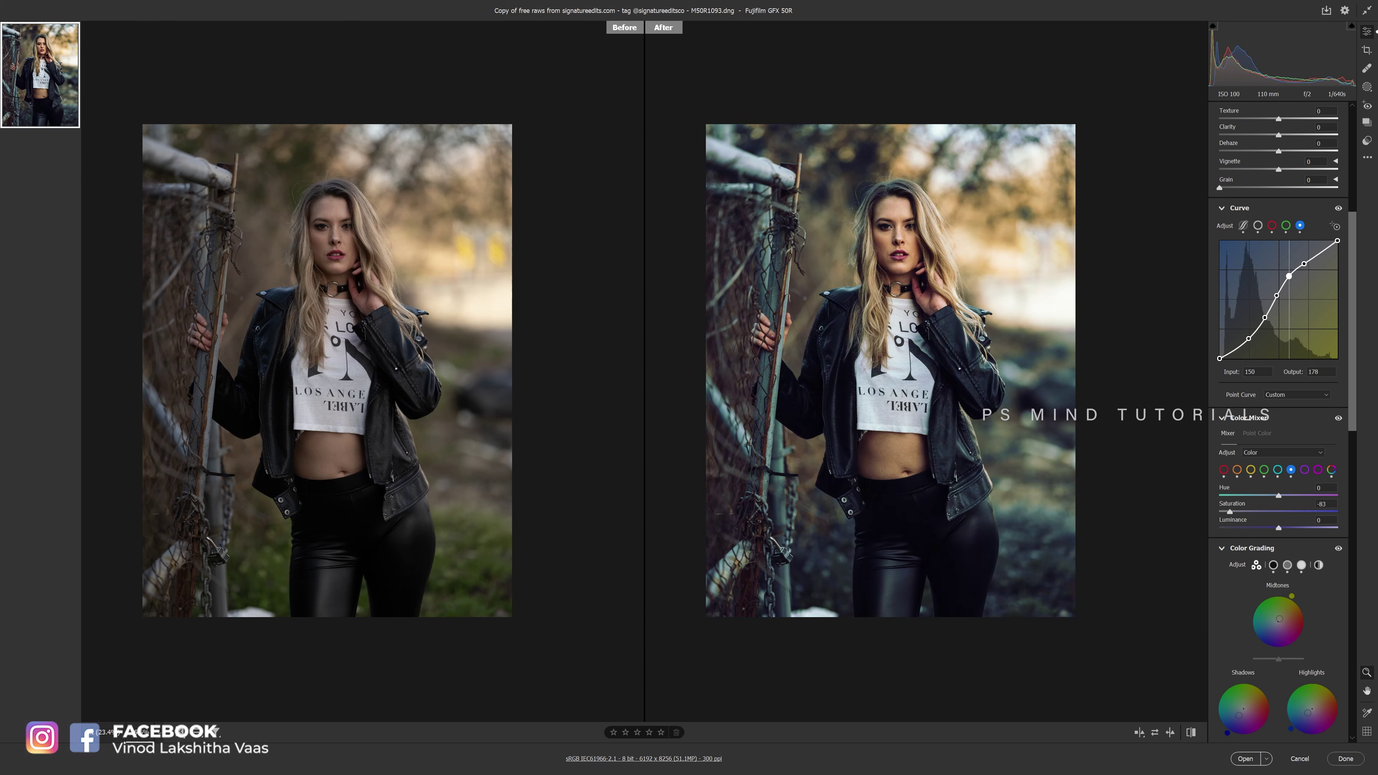
click(1320, 251)
click(1305, 264)
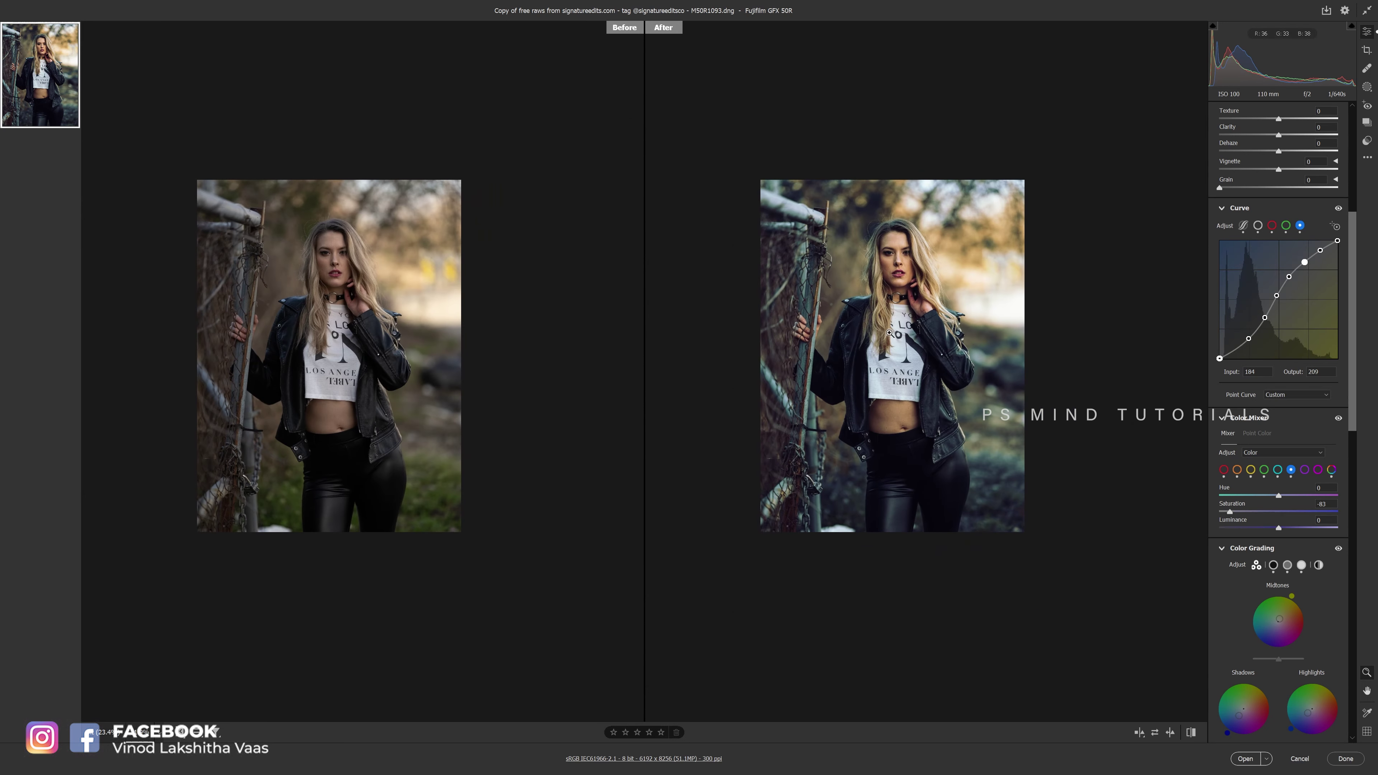
Fade the image: Blacks to +42, Contrast to -21, Dehaze to about -1
scroll(1259, 445, up, 5)
scroll(1269, 391, up, 5)
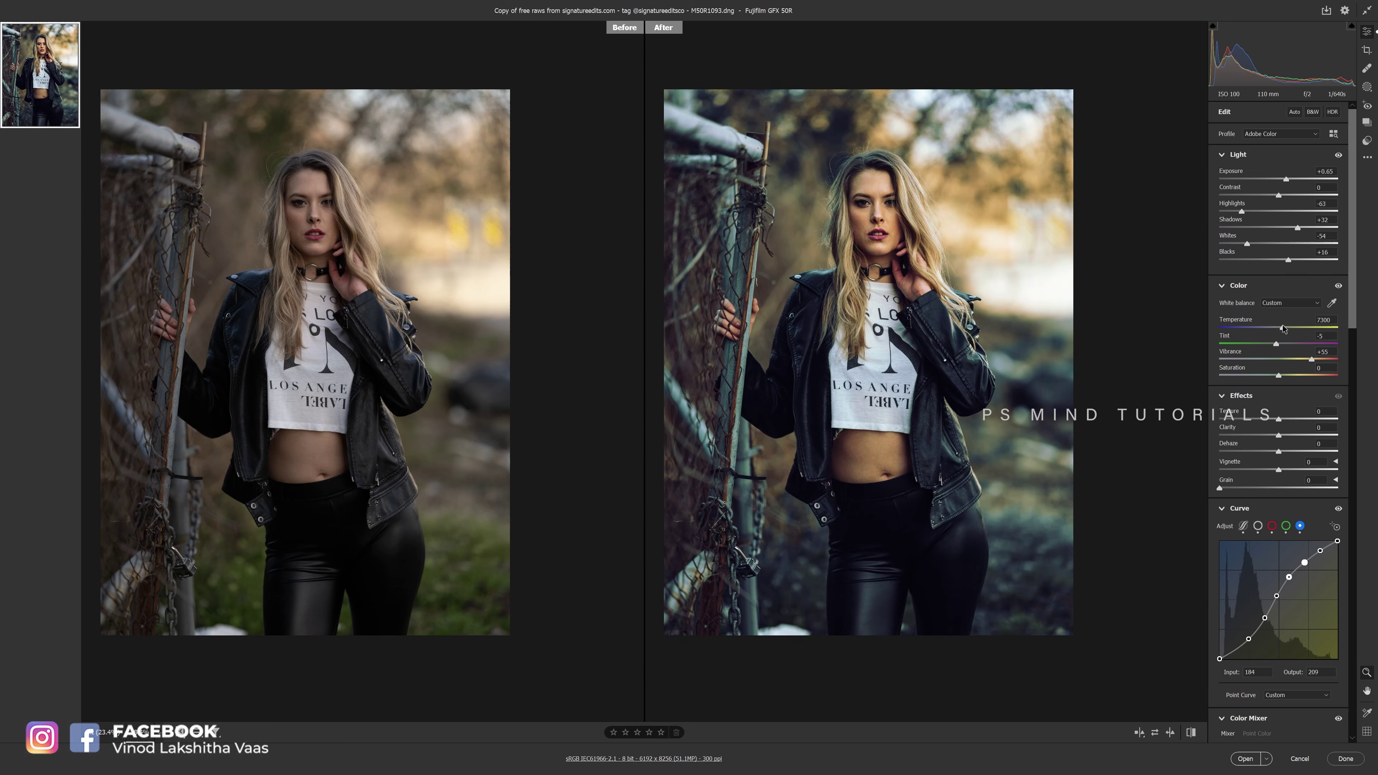
click(1303, 260)
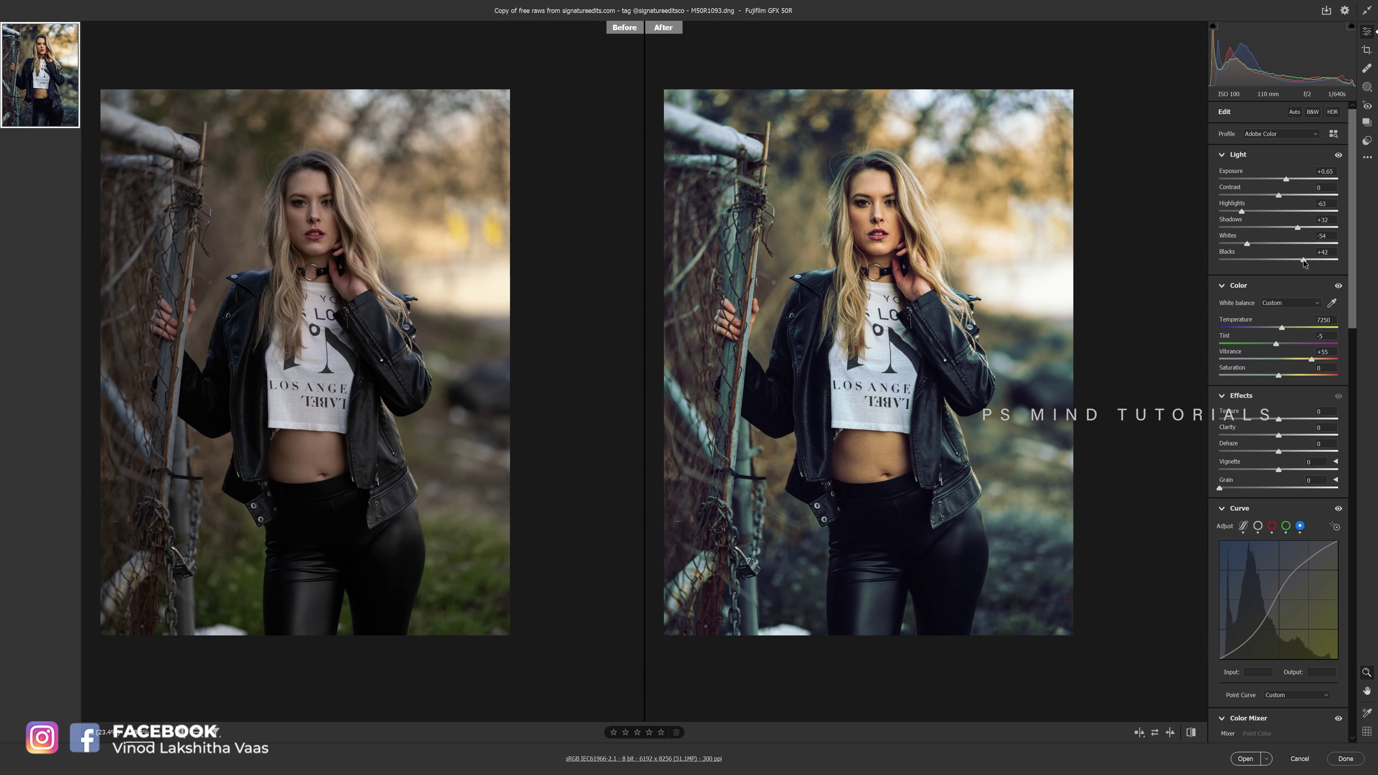
click(1266, 197)
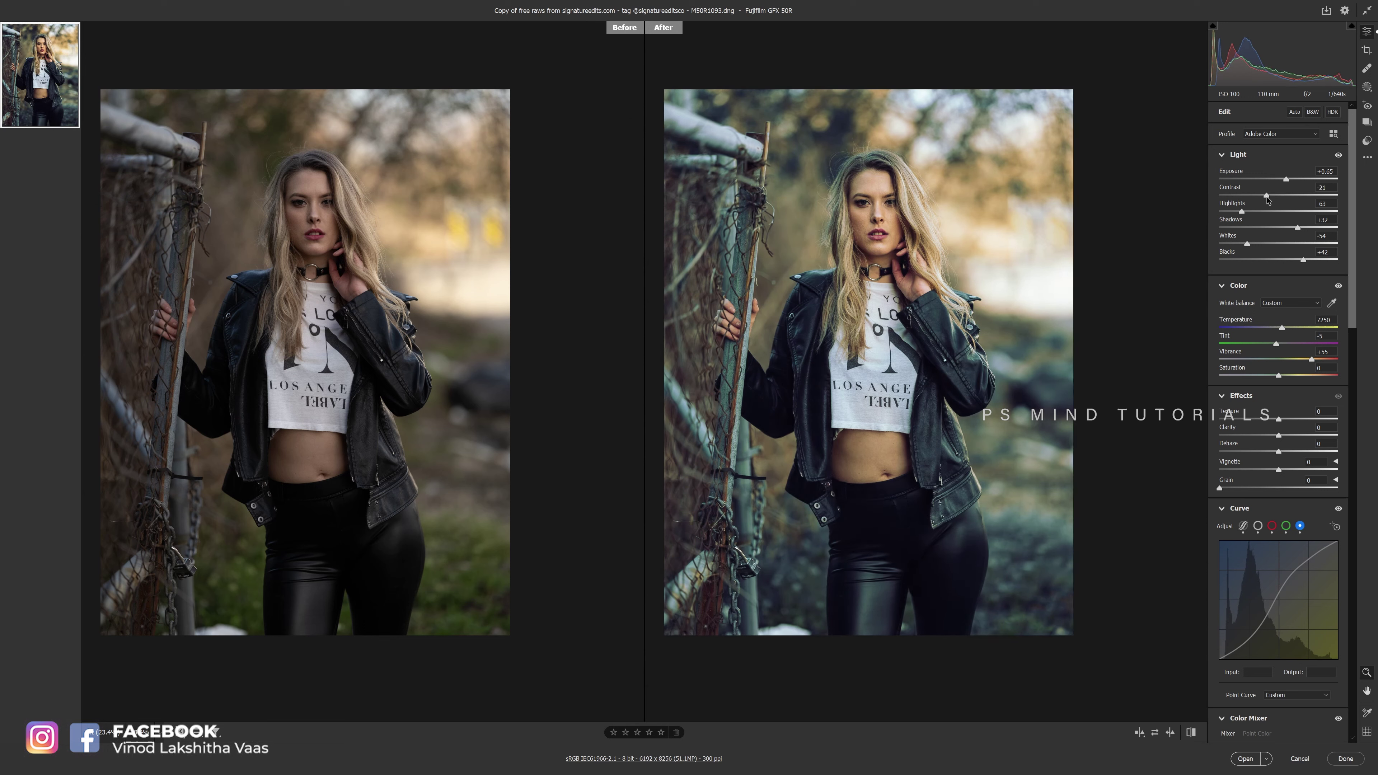
drag(1267, 452, 1278, 459)
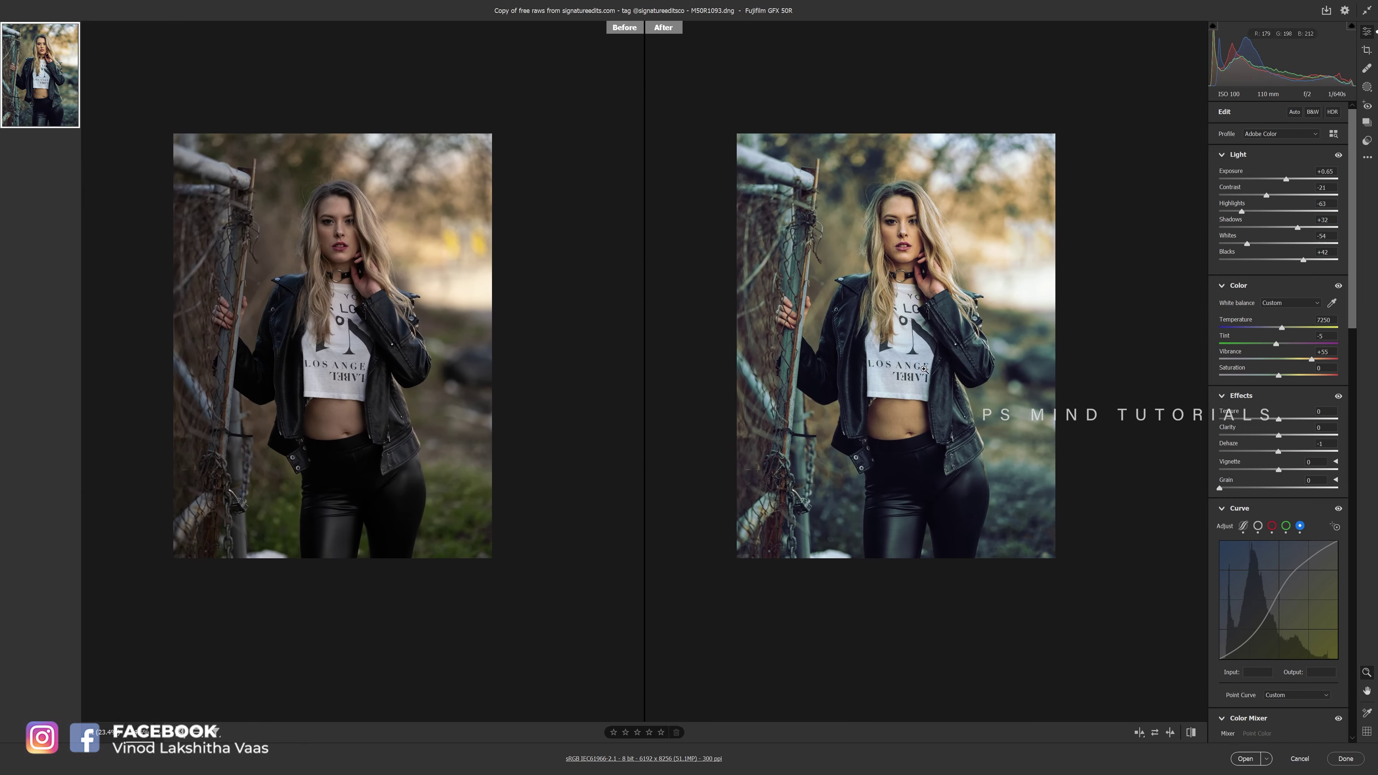
Add a light edge vignette of about -15 and check the face detail zoomed in
click(1266, 467)
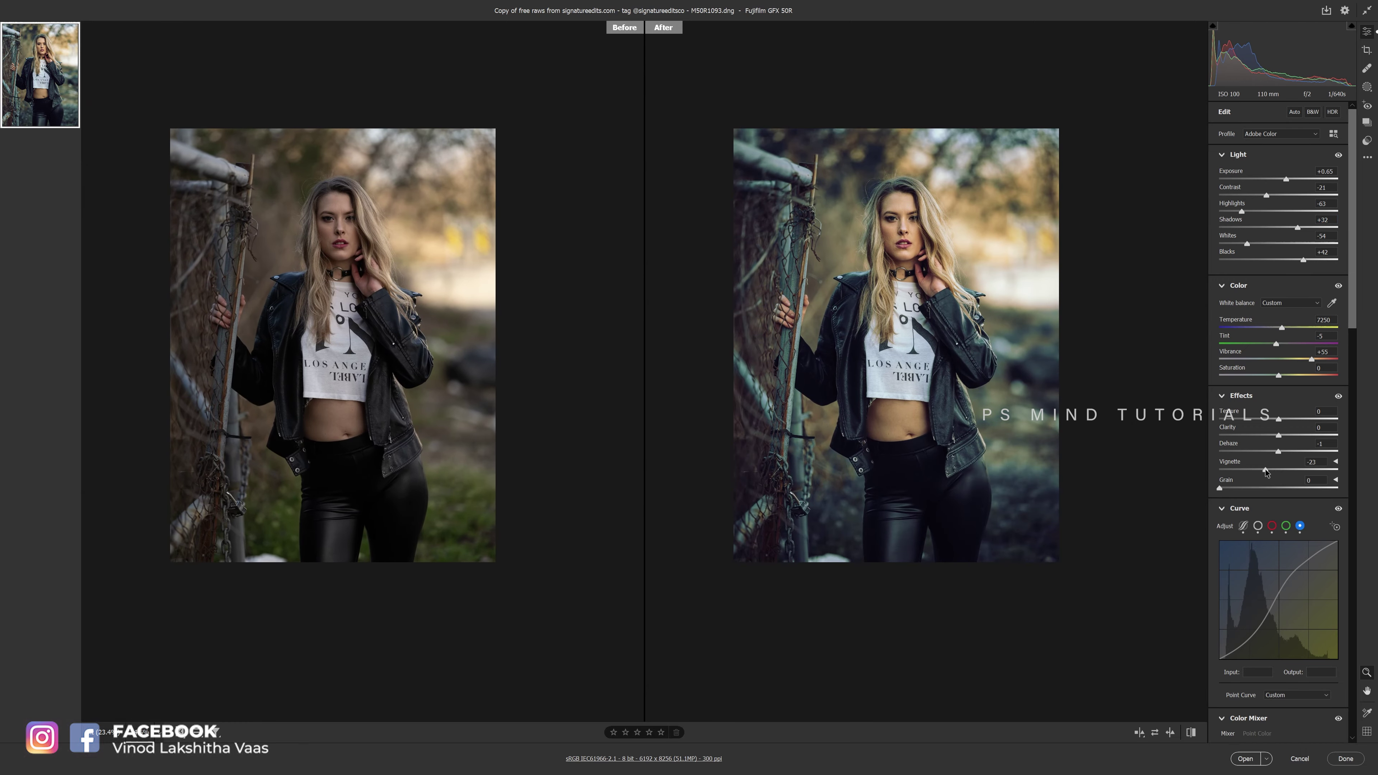
drag(1266, 471, 1272, 470)
click(944, 247)
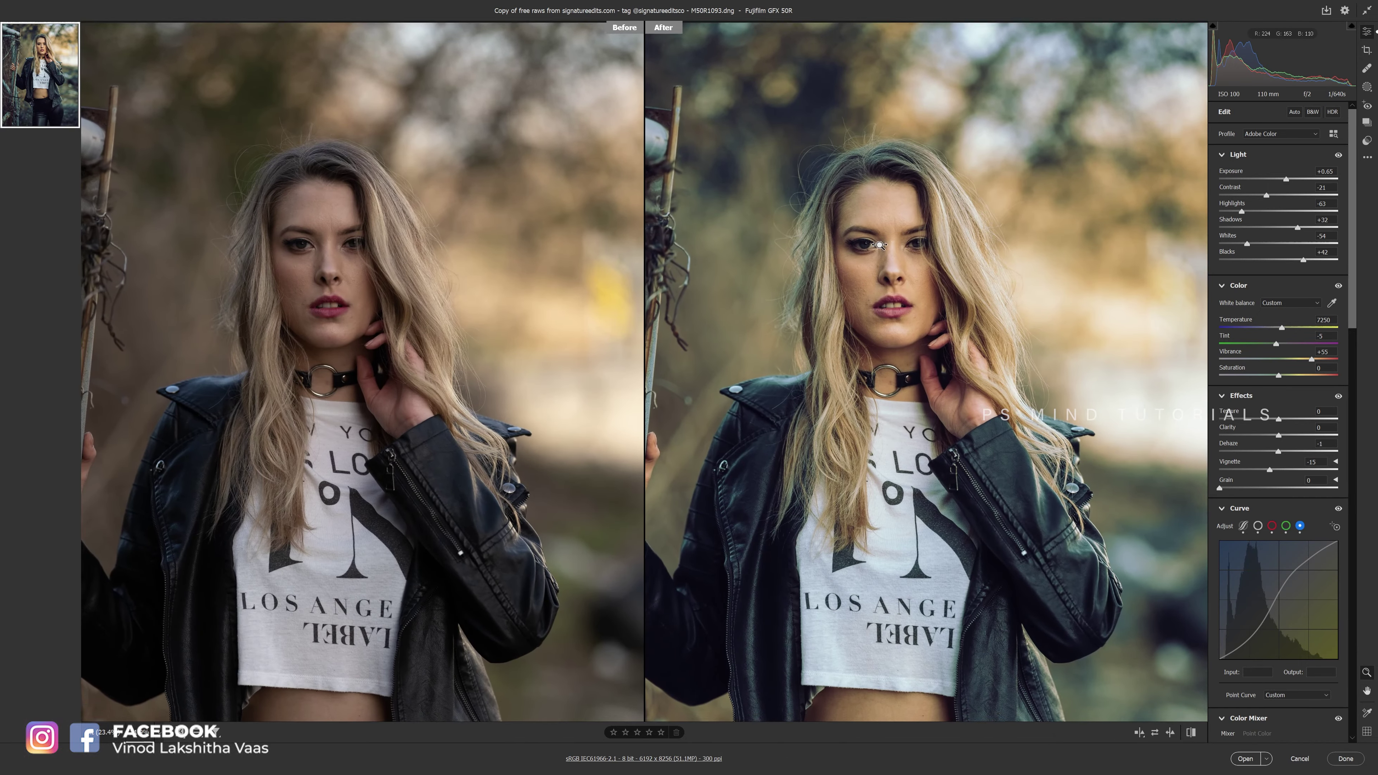
click(996, 269)
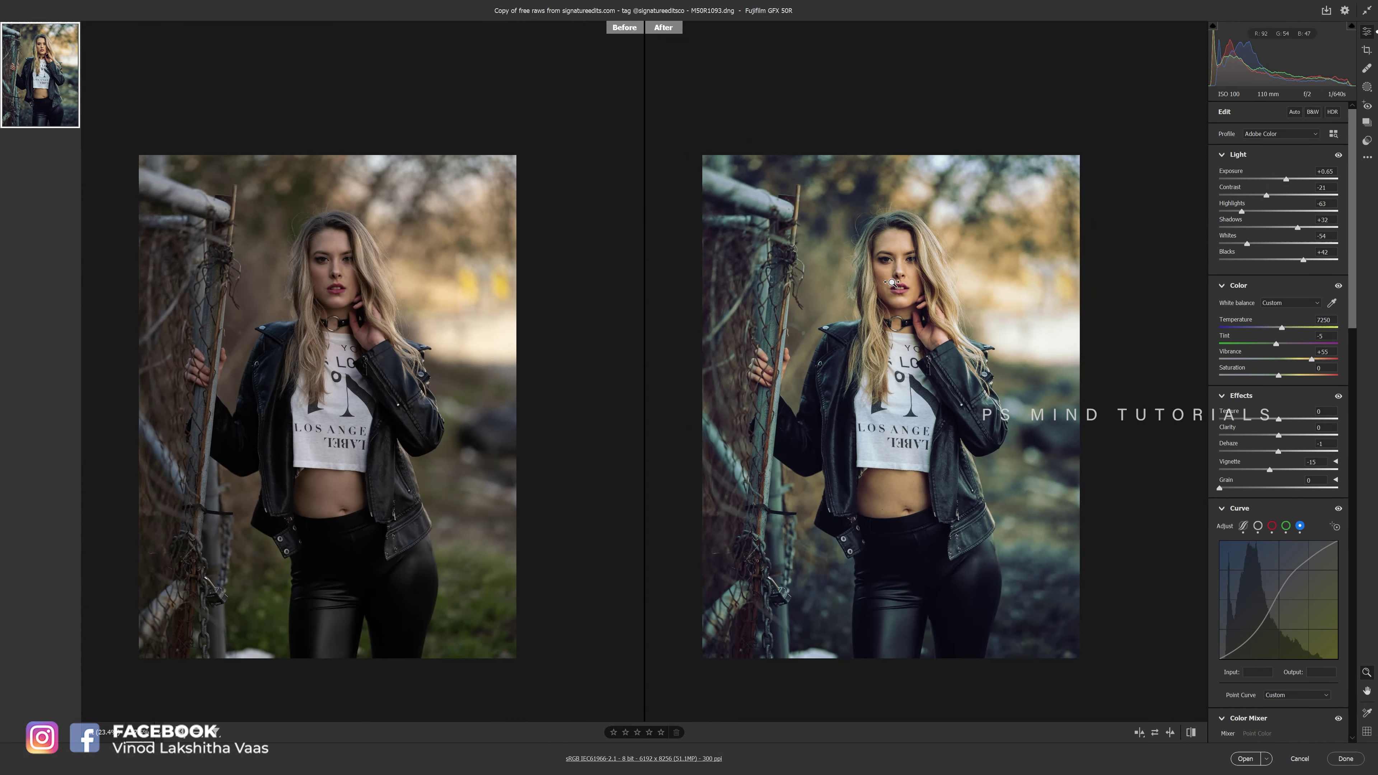
Lower Texture to soften skin and set Calibration Shadows Tint to +23 magenta
scroll(909, 427, up, 1)
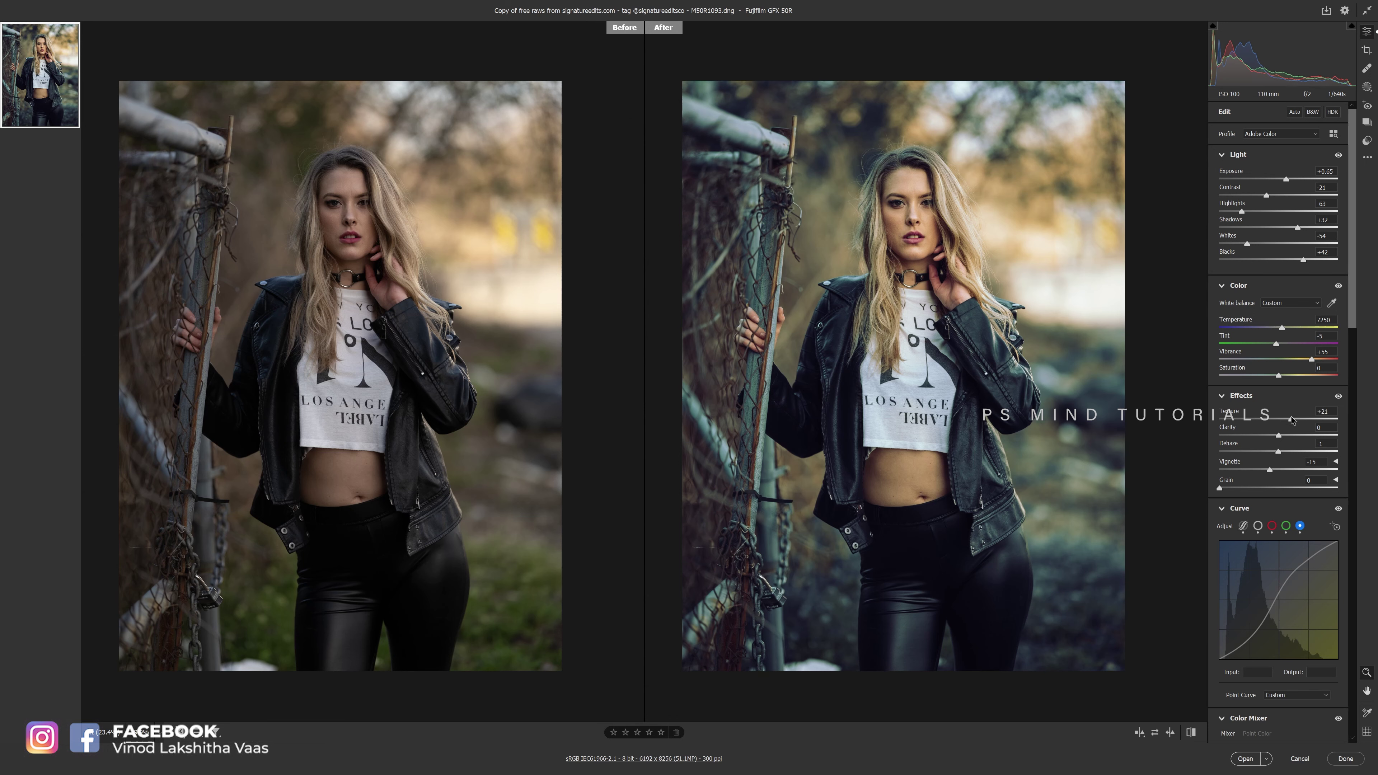
drag(1279, 418, 1265, 418)
drag(1356, 160, 1360, 620)
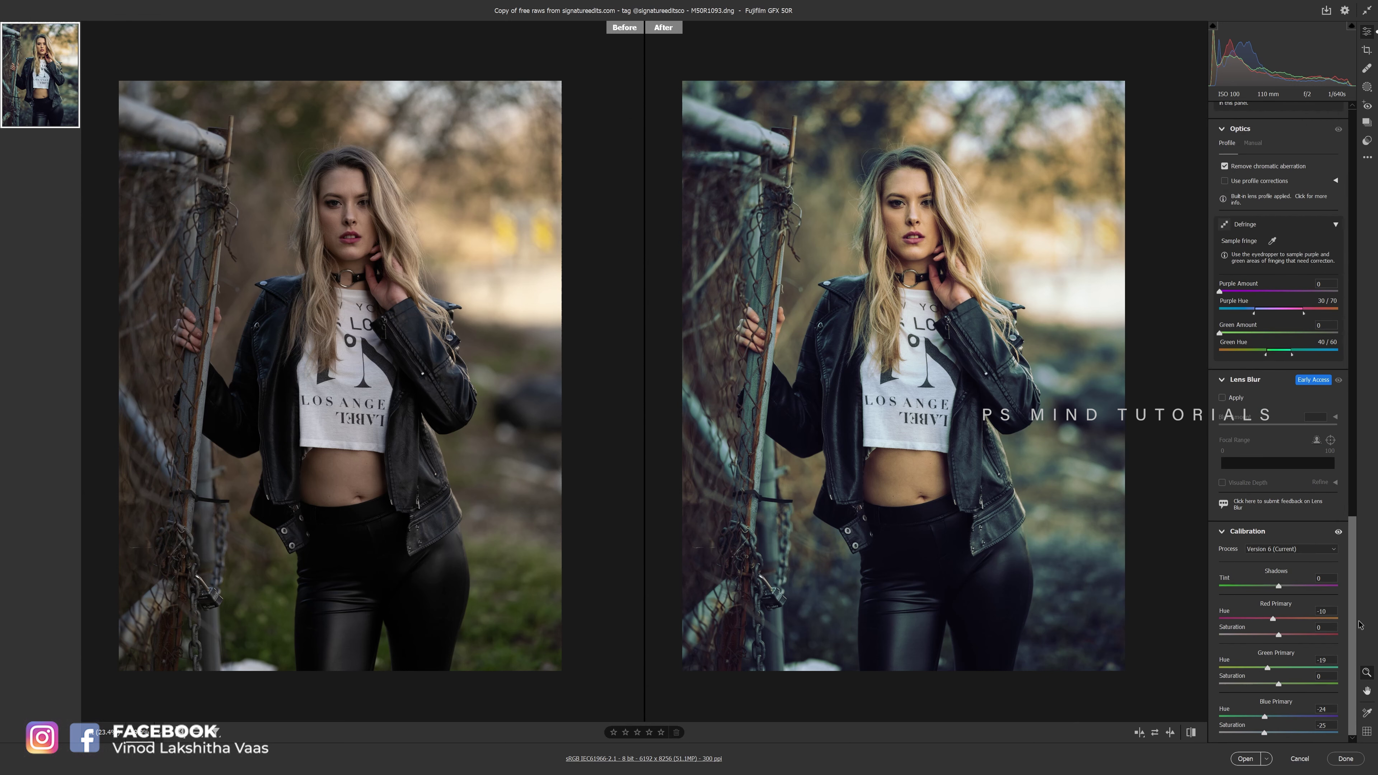
mouse_move(1279, 586)
mouse_down()
mouse_move(1310, 587)
mouse_move(1257, 596)
mouse_move(1306, 596)
mouse_move(1293, 604)
mouse_up()
scroll(994, 463, down, 1)
scroll(994, 462, down, 2)
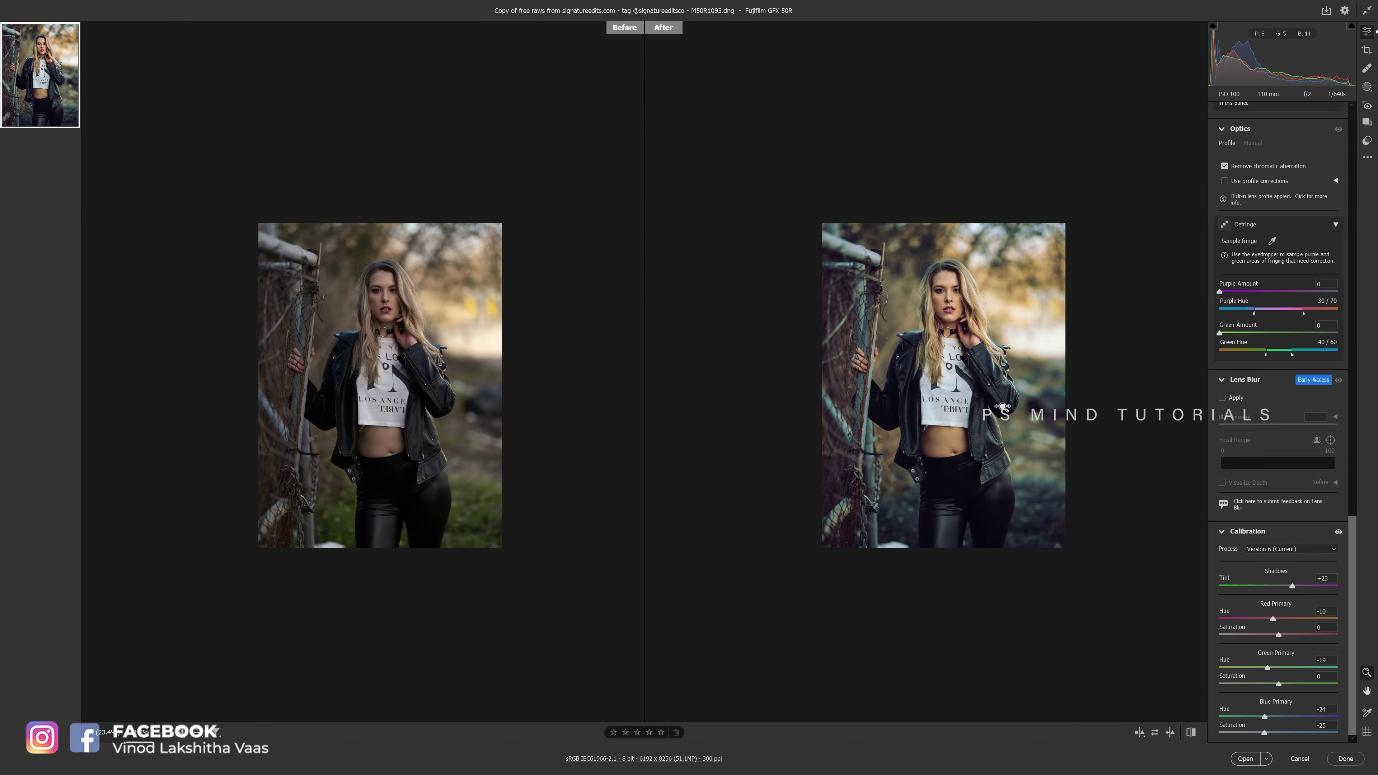
scroll(994, 463, up, 1)
scroll(994, 462, up, 2)
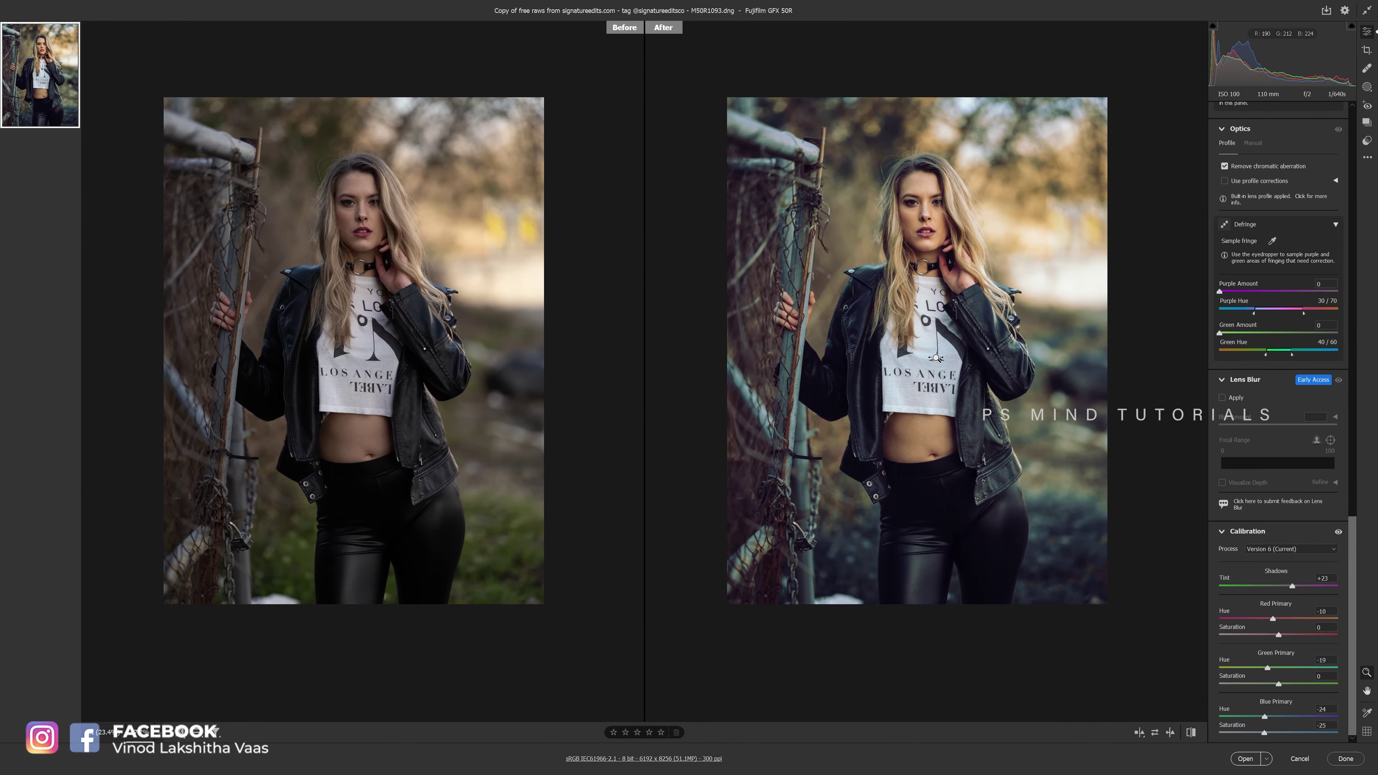
scroll(934, 334, up, 2)
scroll(934, 333, up, 1)
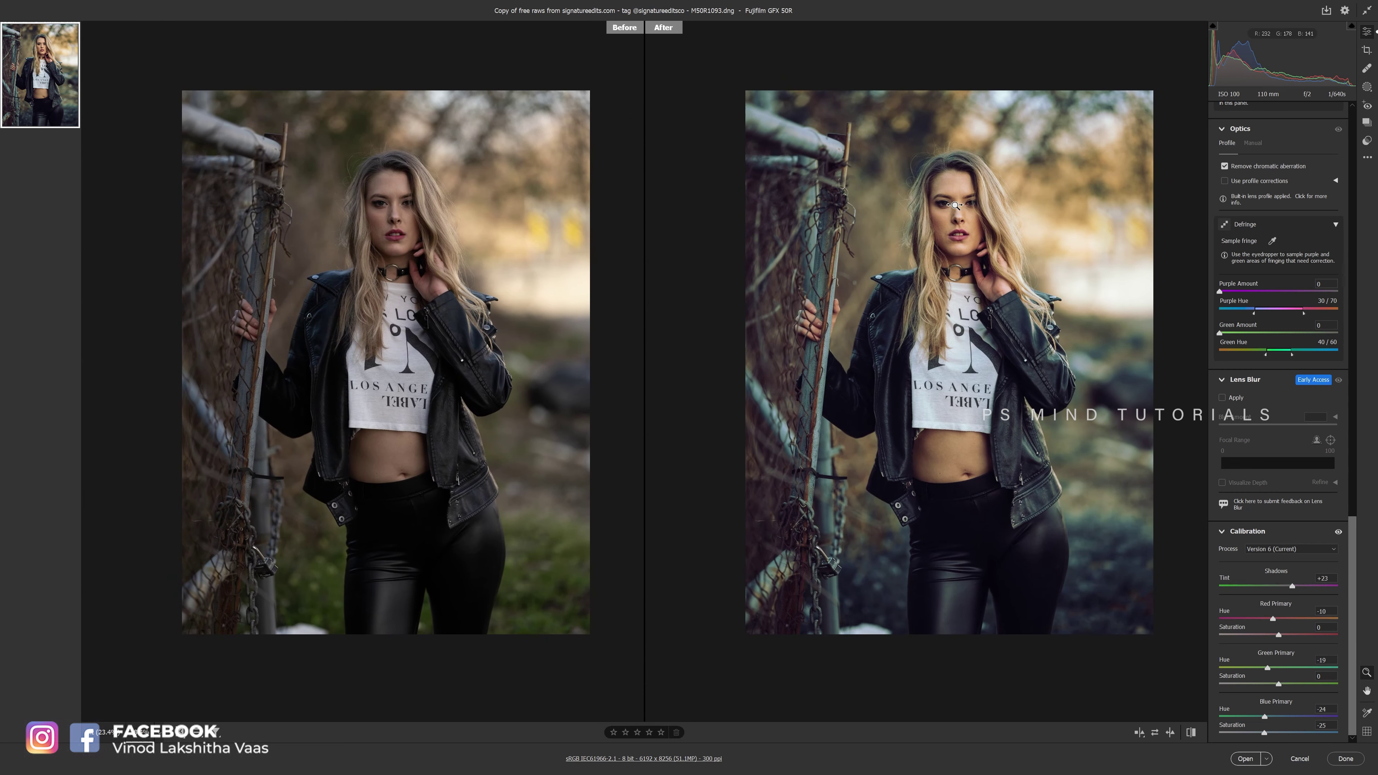
key(q)
key(q)
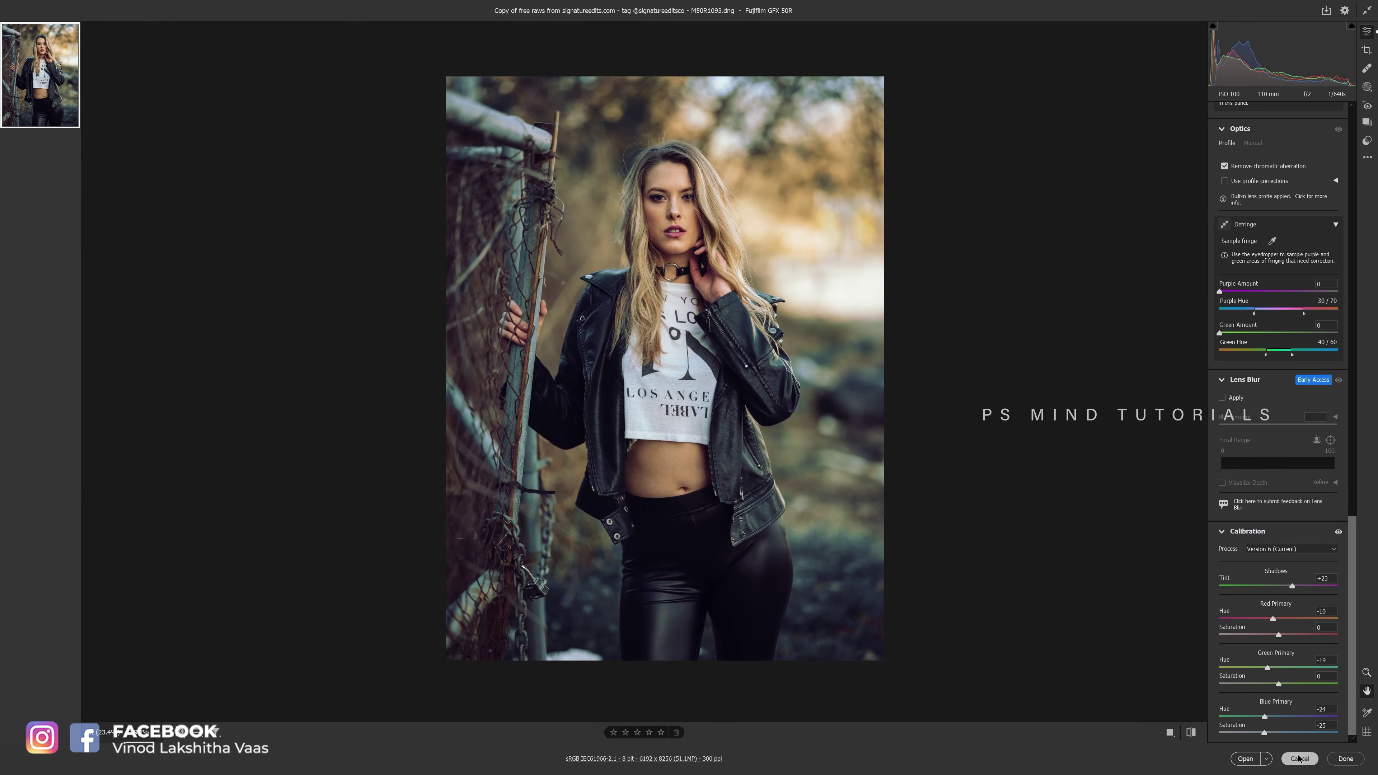
click(1191, 733)
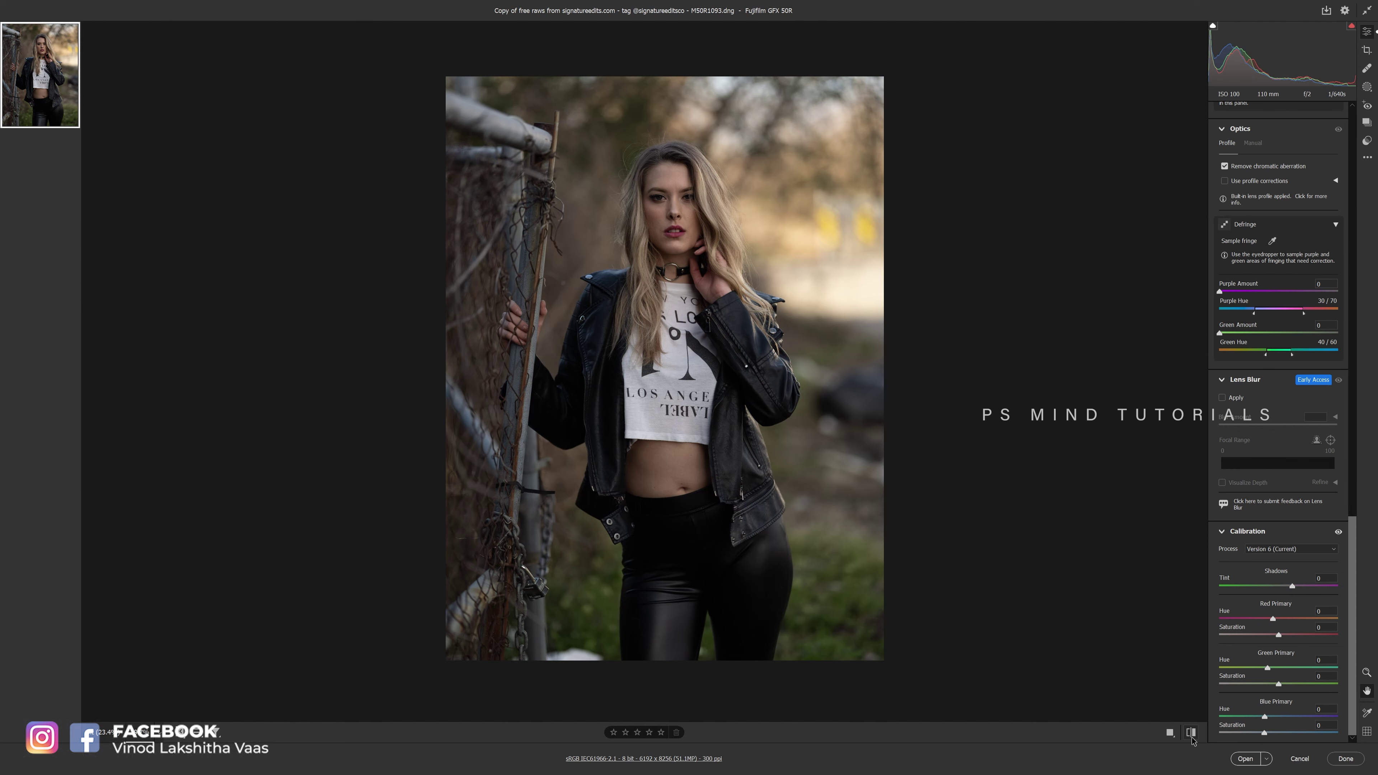
key(backslash)
key(backslash)
key(backslash)
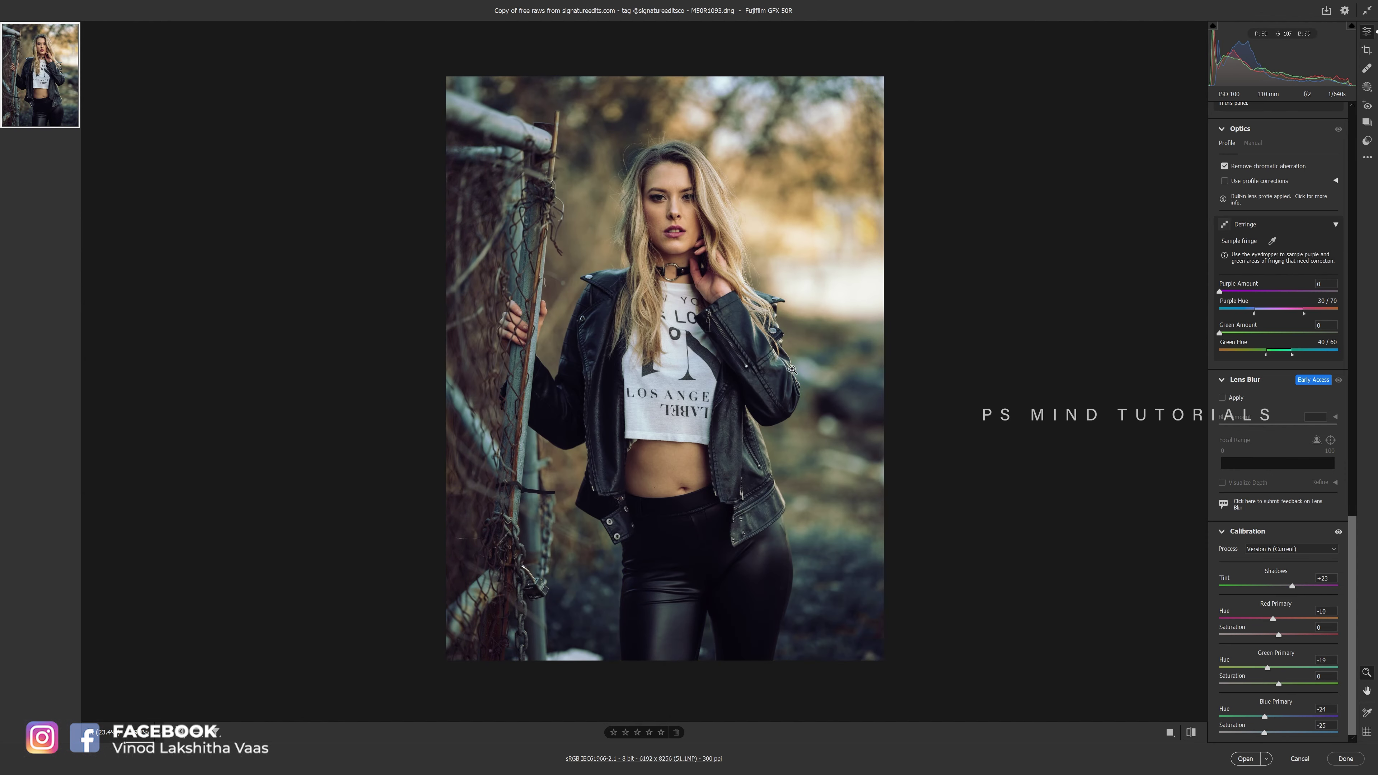
key(backslash)
key(backslash)
key(backslash)
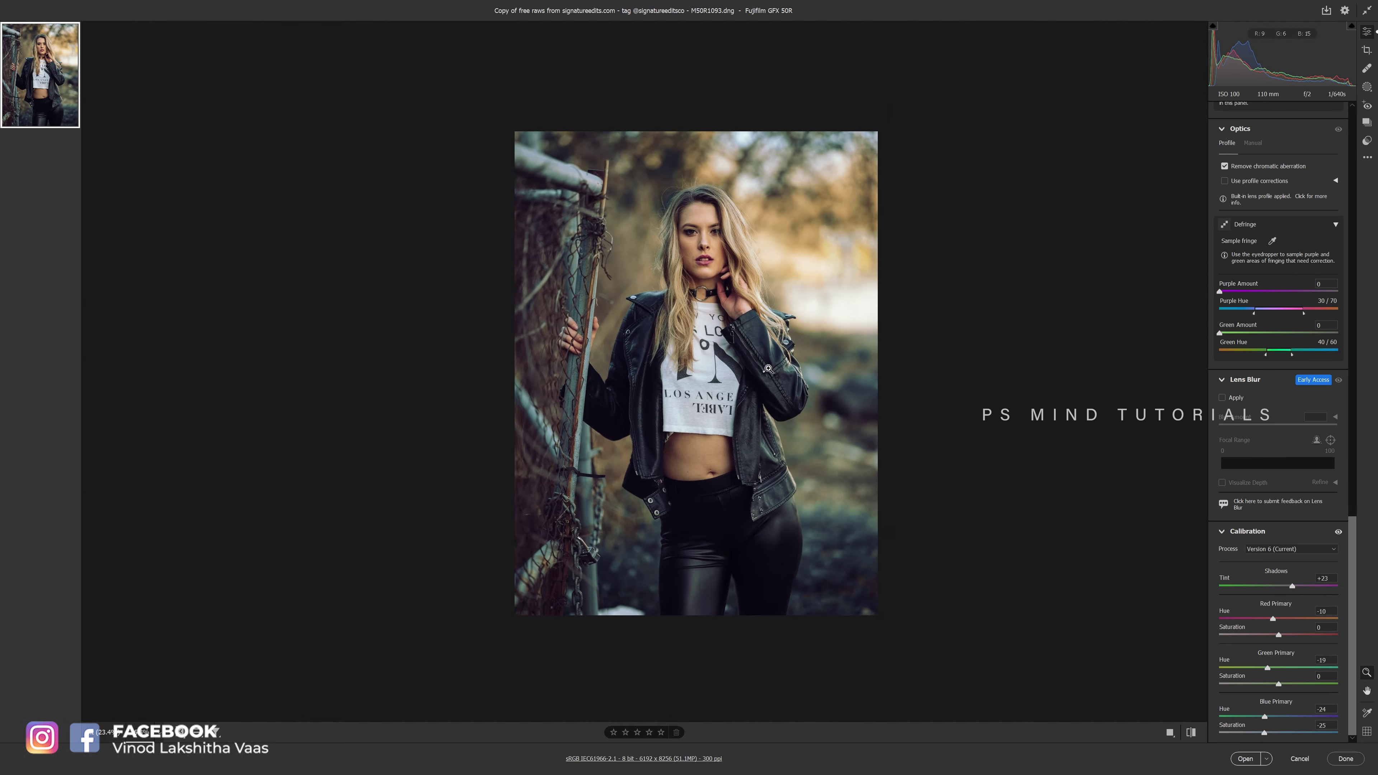
click(1367, 157)
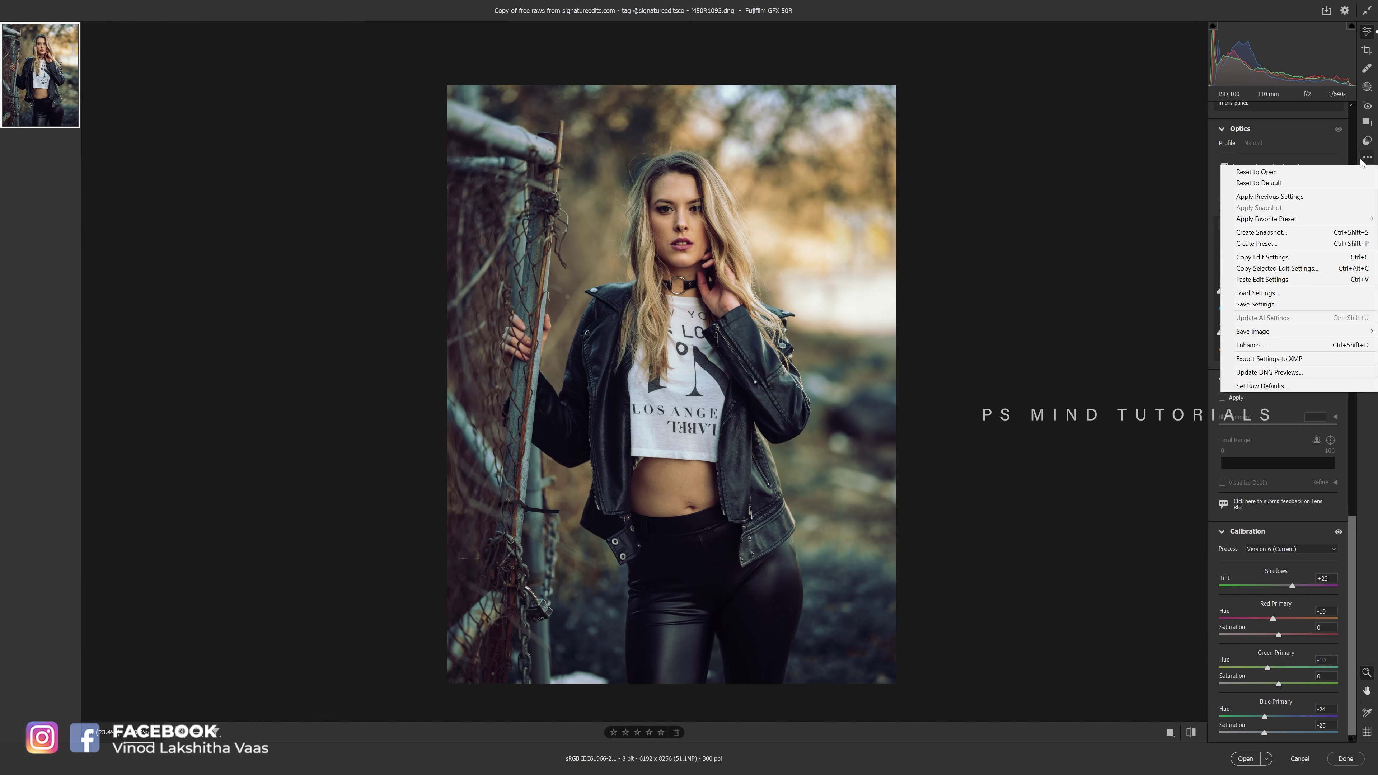
mouse_move(1254, 331)
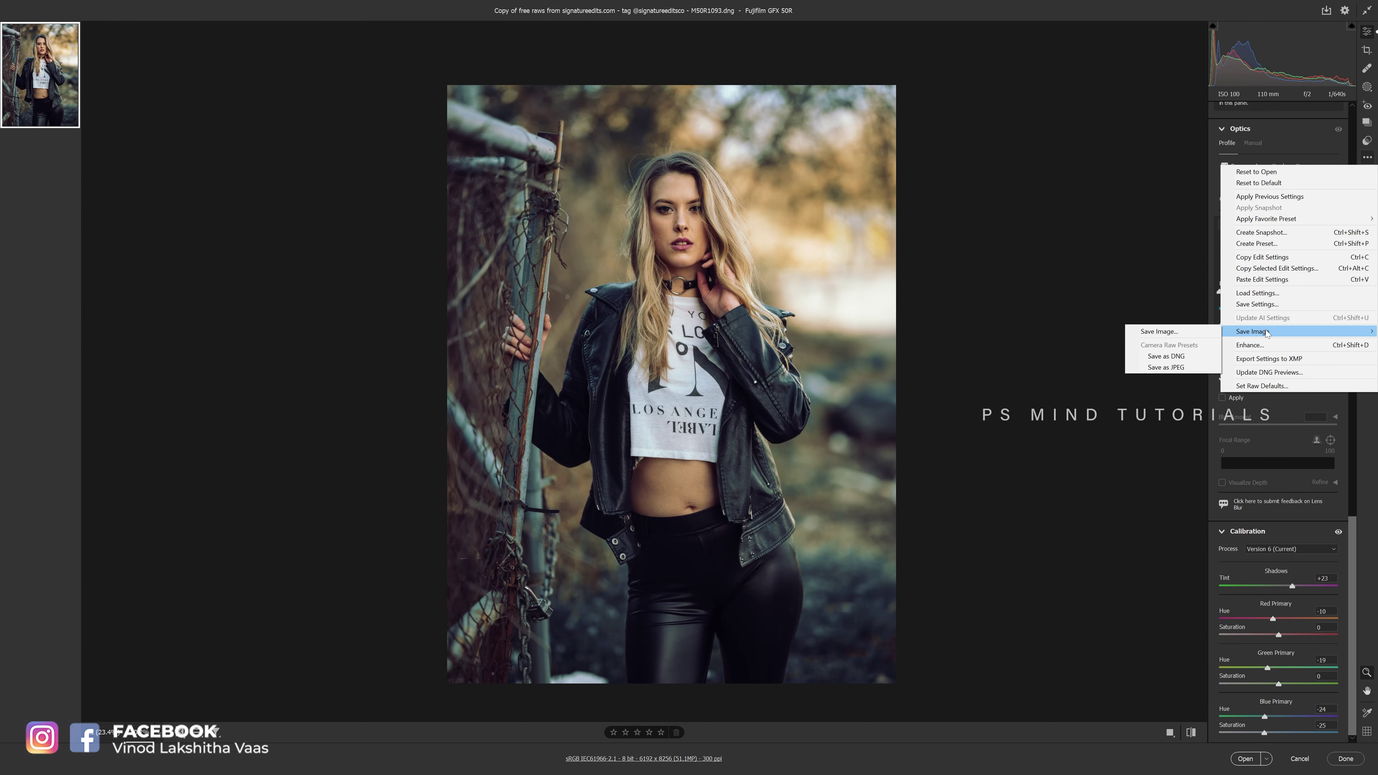
click(704, 289)
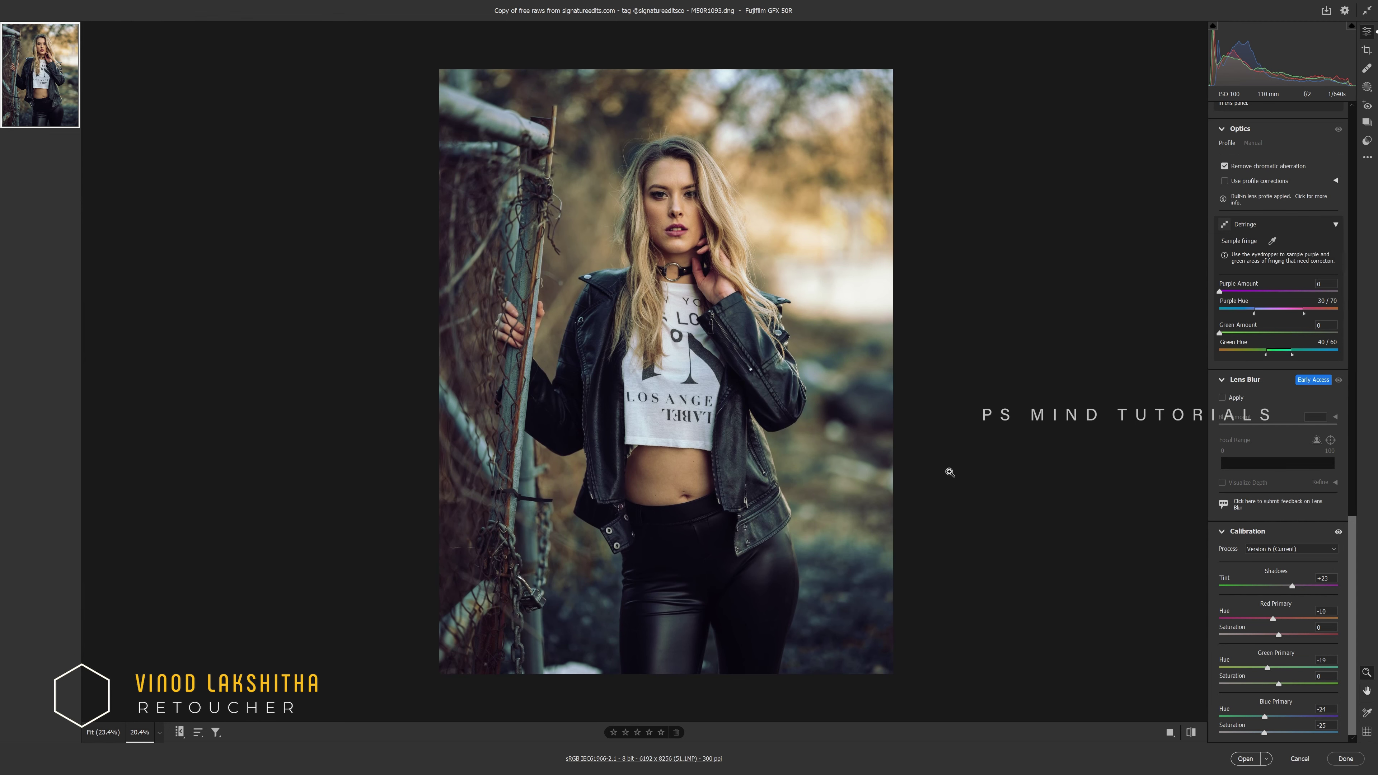
key(q)
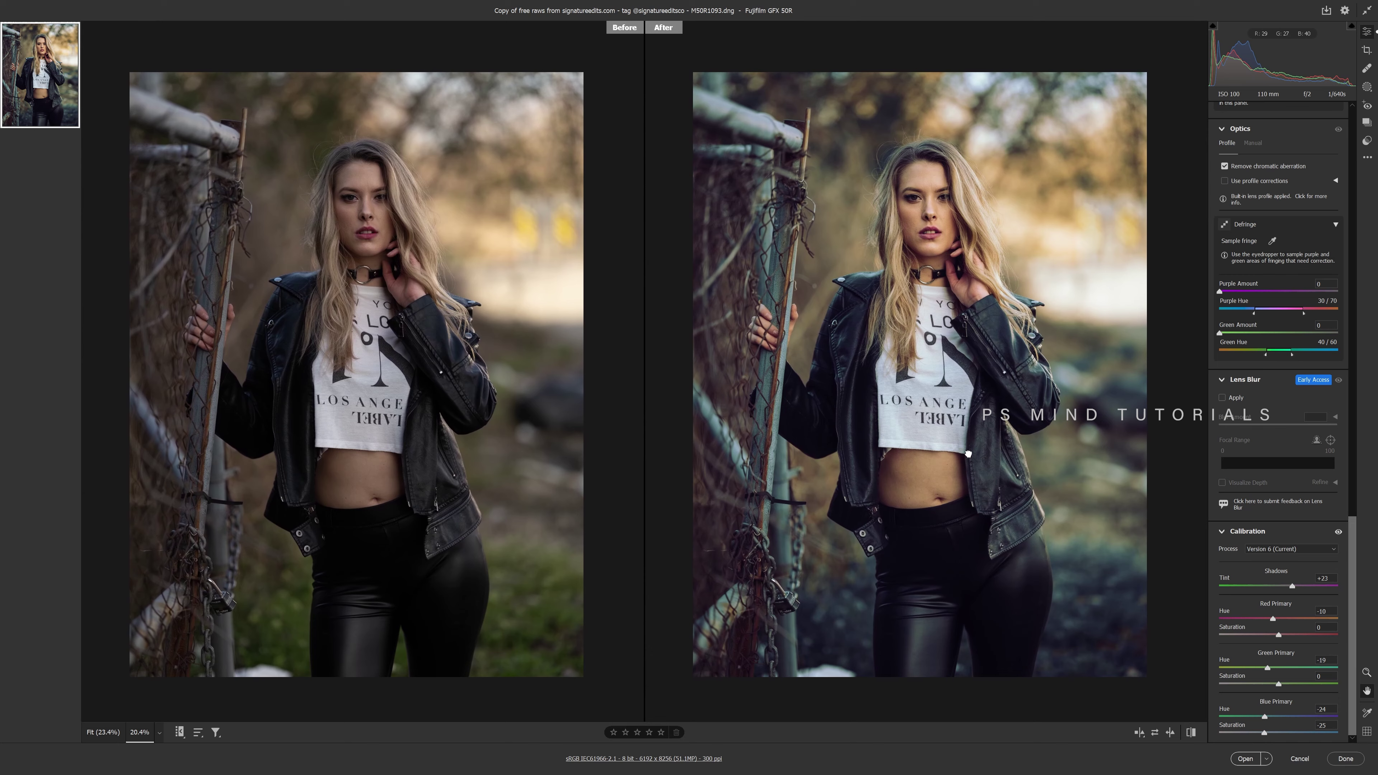
key(z)
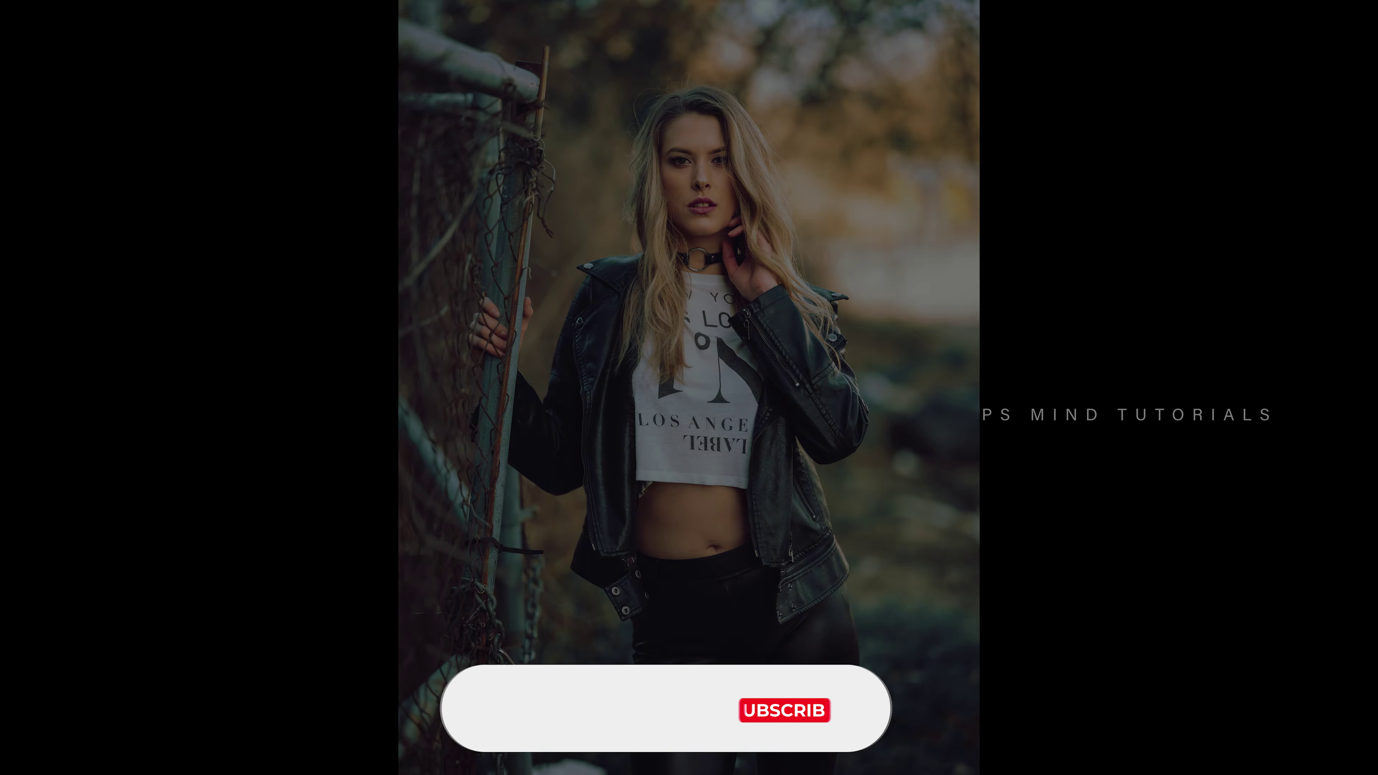